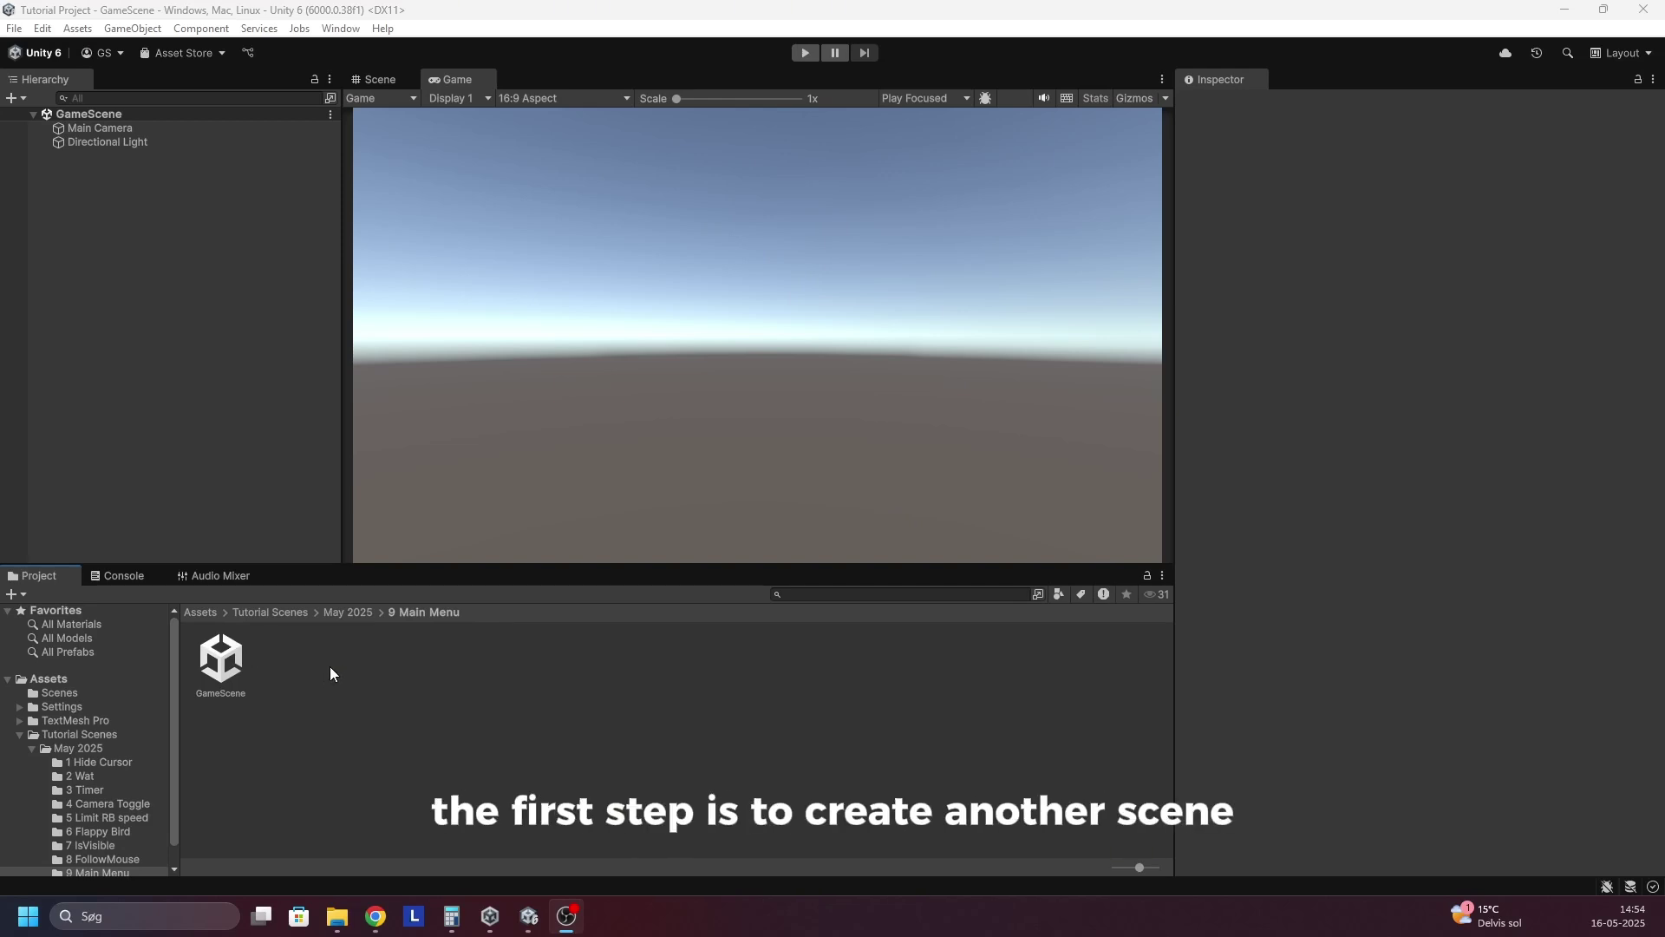
Create a new scene asset named 'Main Menu Scene' in the 9 Main Menu folder.
right_click(288, 663)
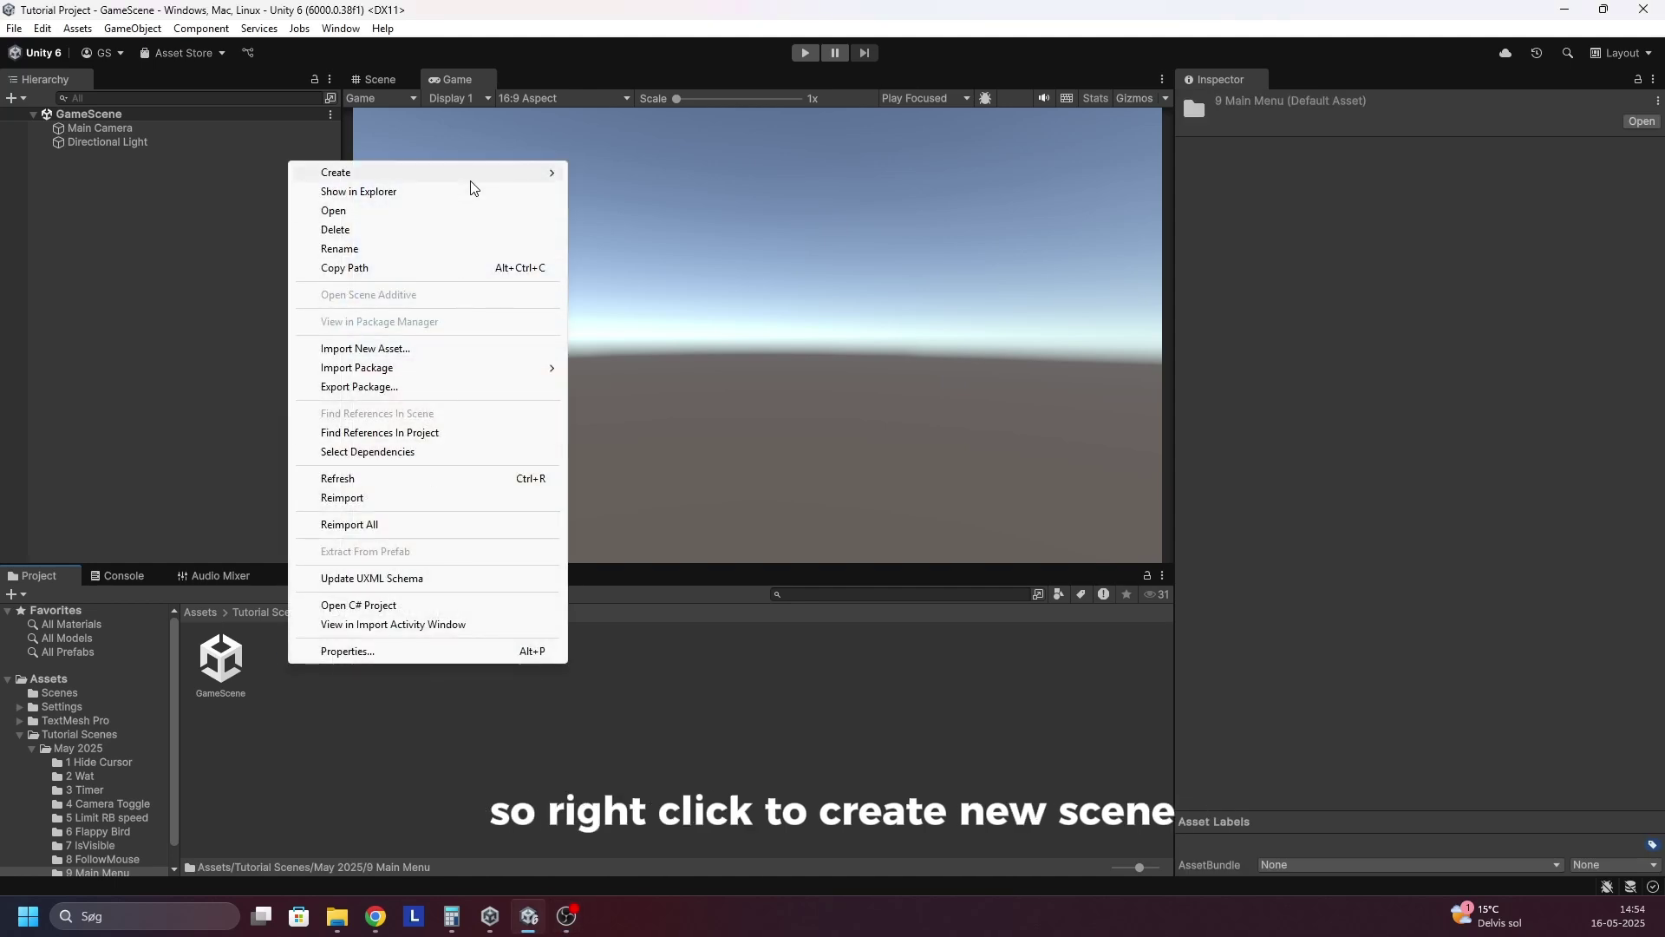
mouse_move(476, 179)
mouse_move(728, 334)
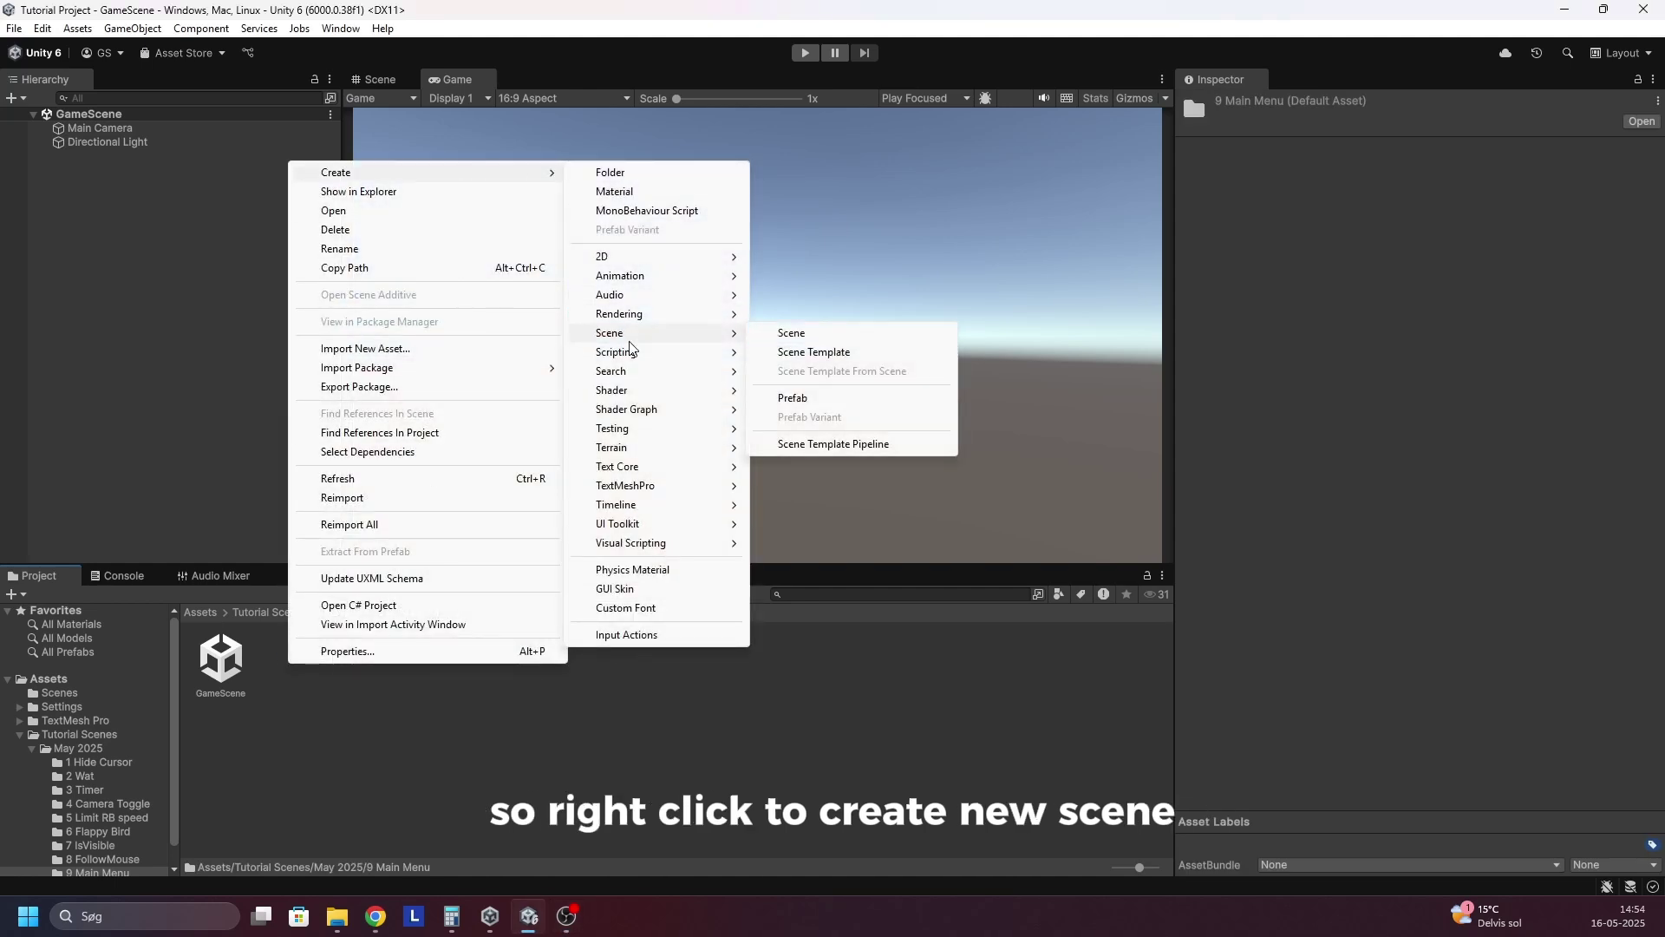
left_click(785, 333)
type("Mai")
type("n Menu Scene")
key("Return")
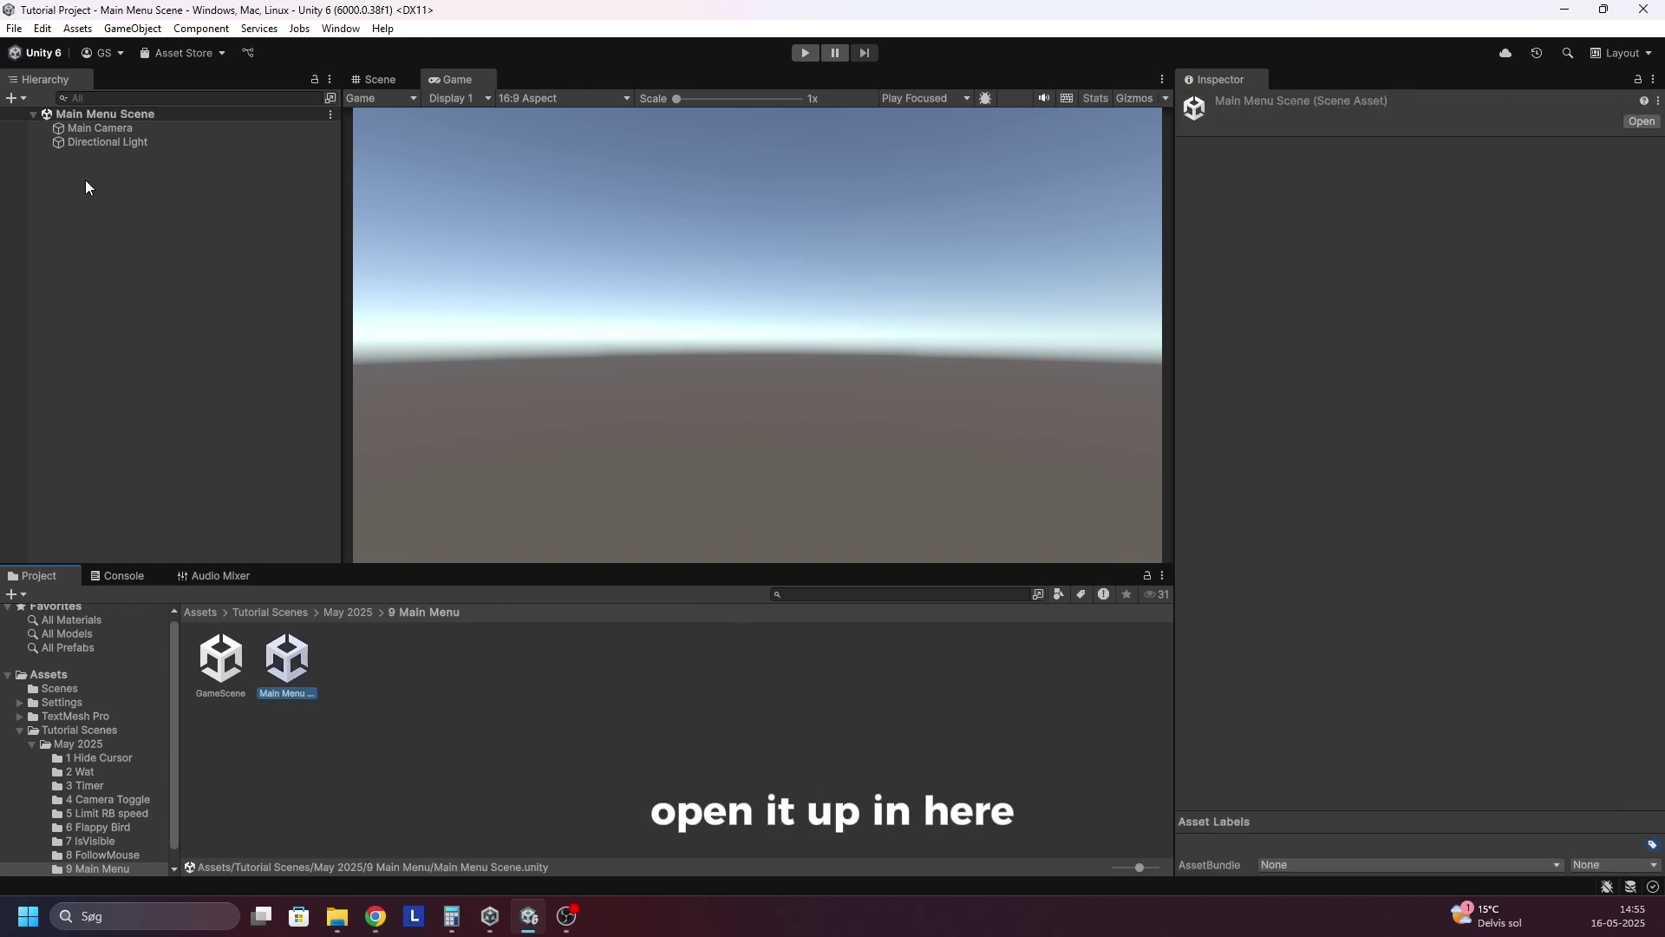
Add a UI Canvas to the scene and frame it in the 2D Scene view.
right_click(85, 187)
right_click(65, 184)
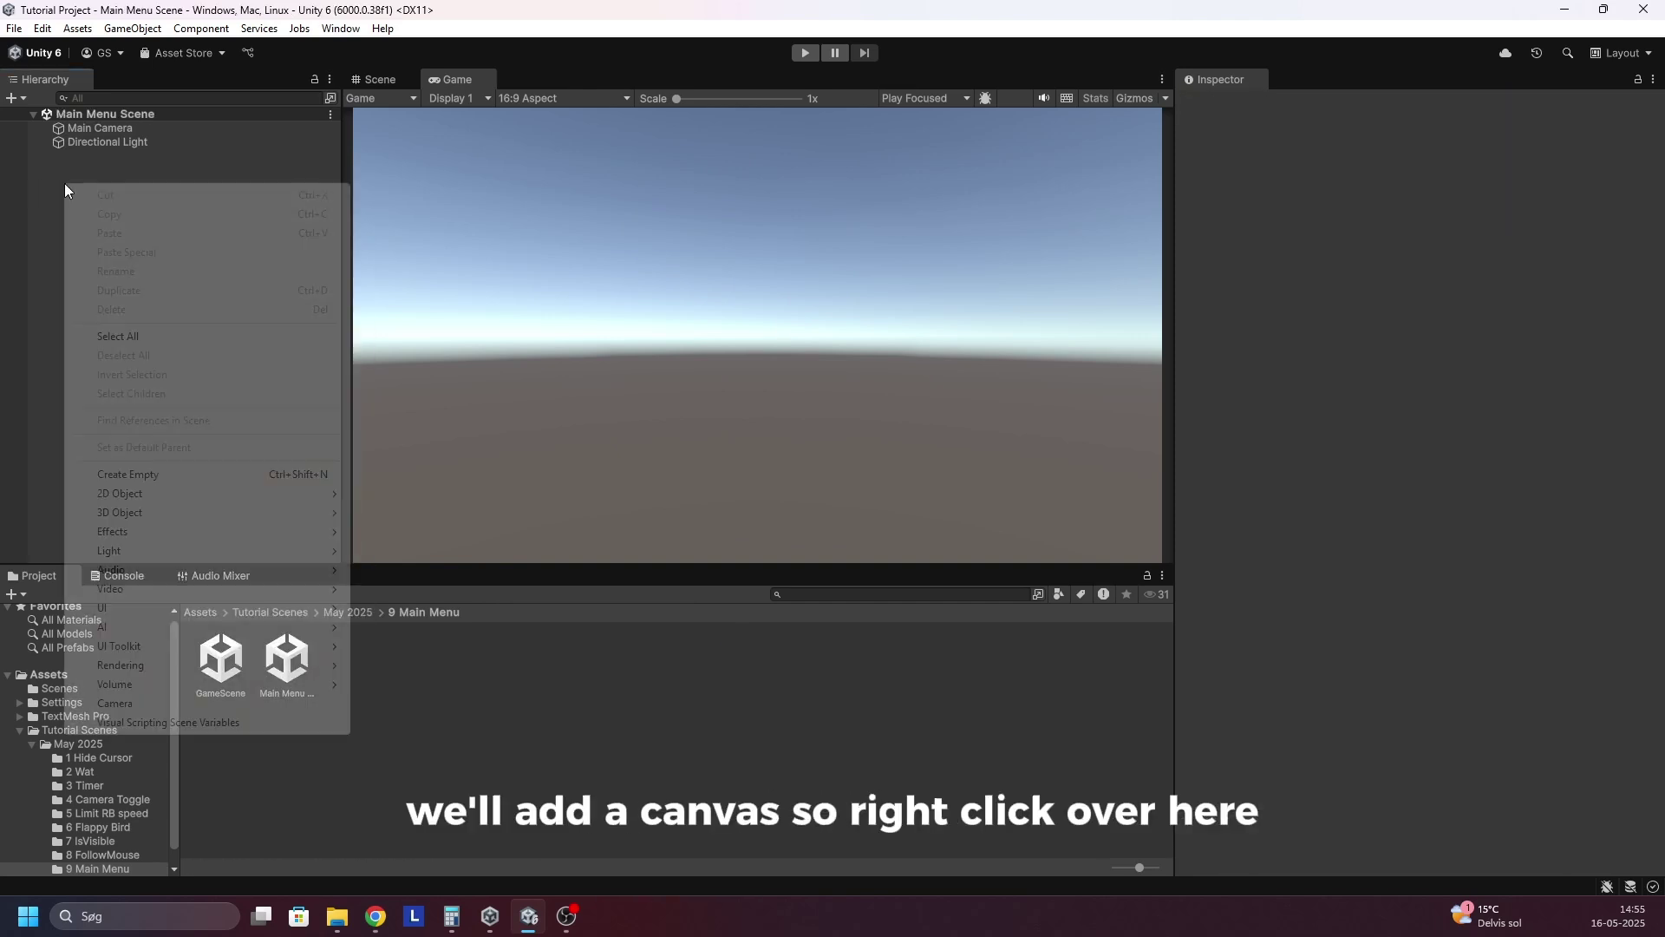
mouse_move(144, 613)
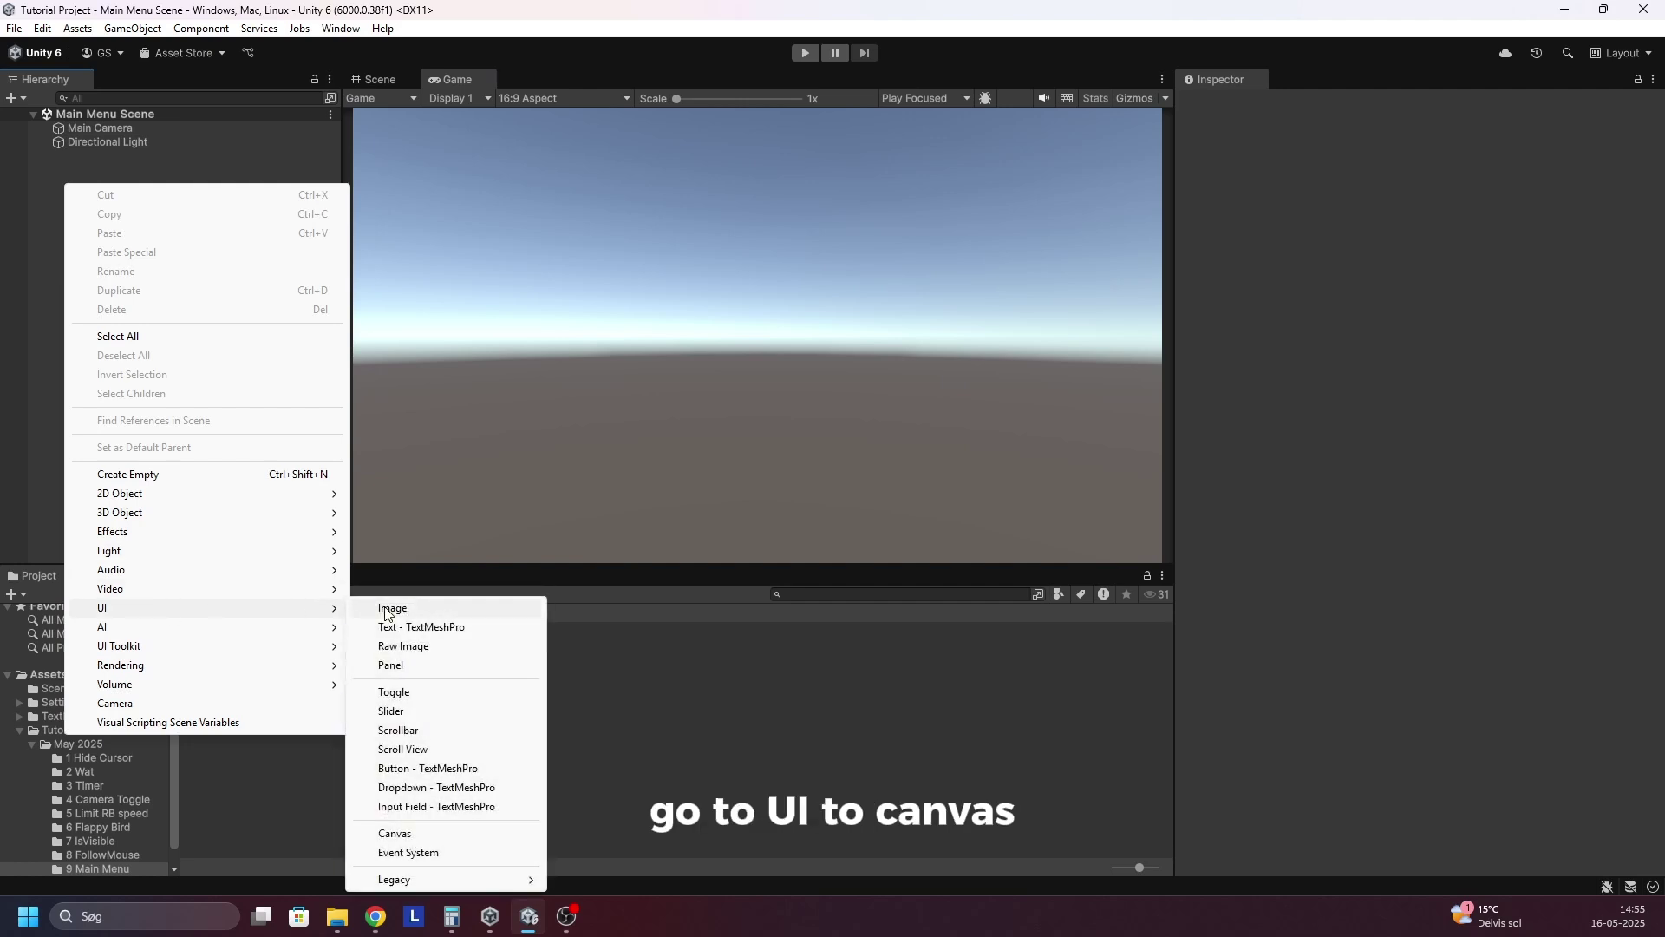
left_click(411, 833)
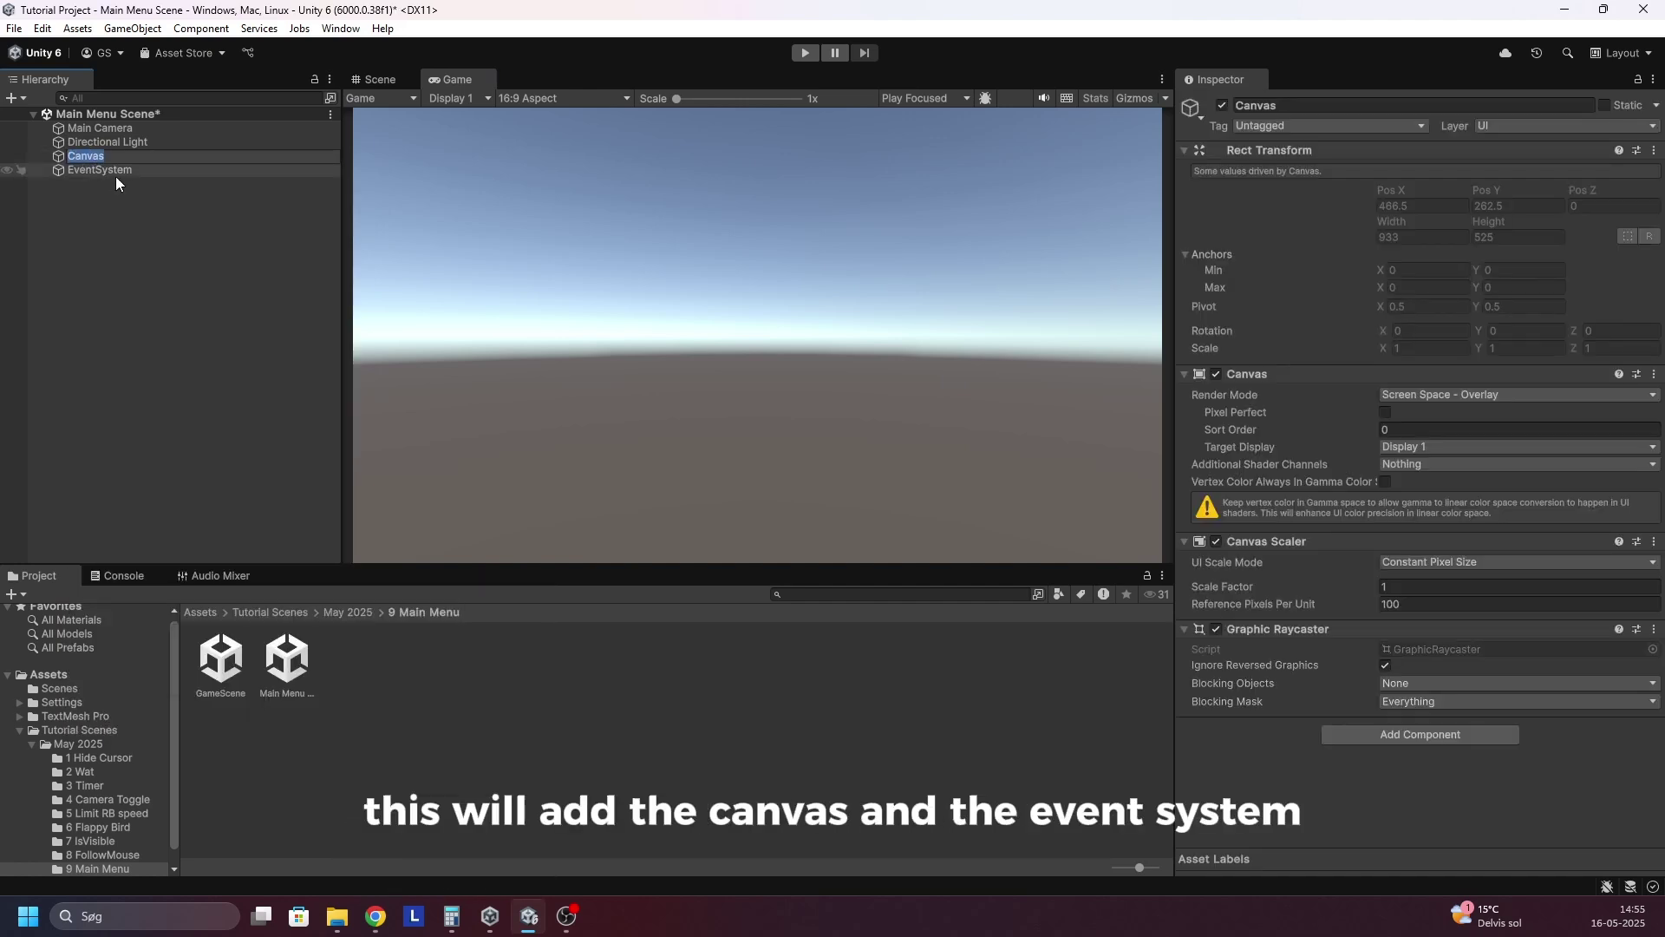
left_click(379, 81)
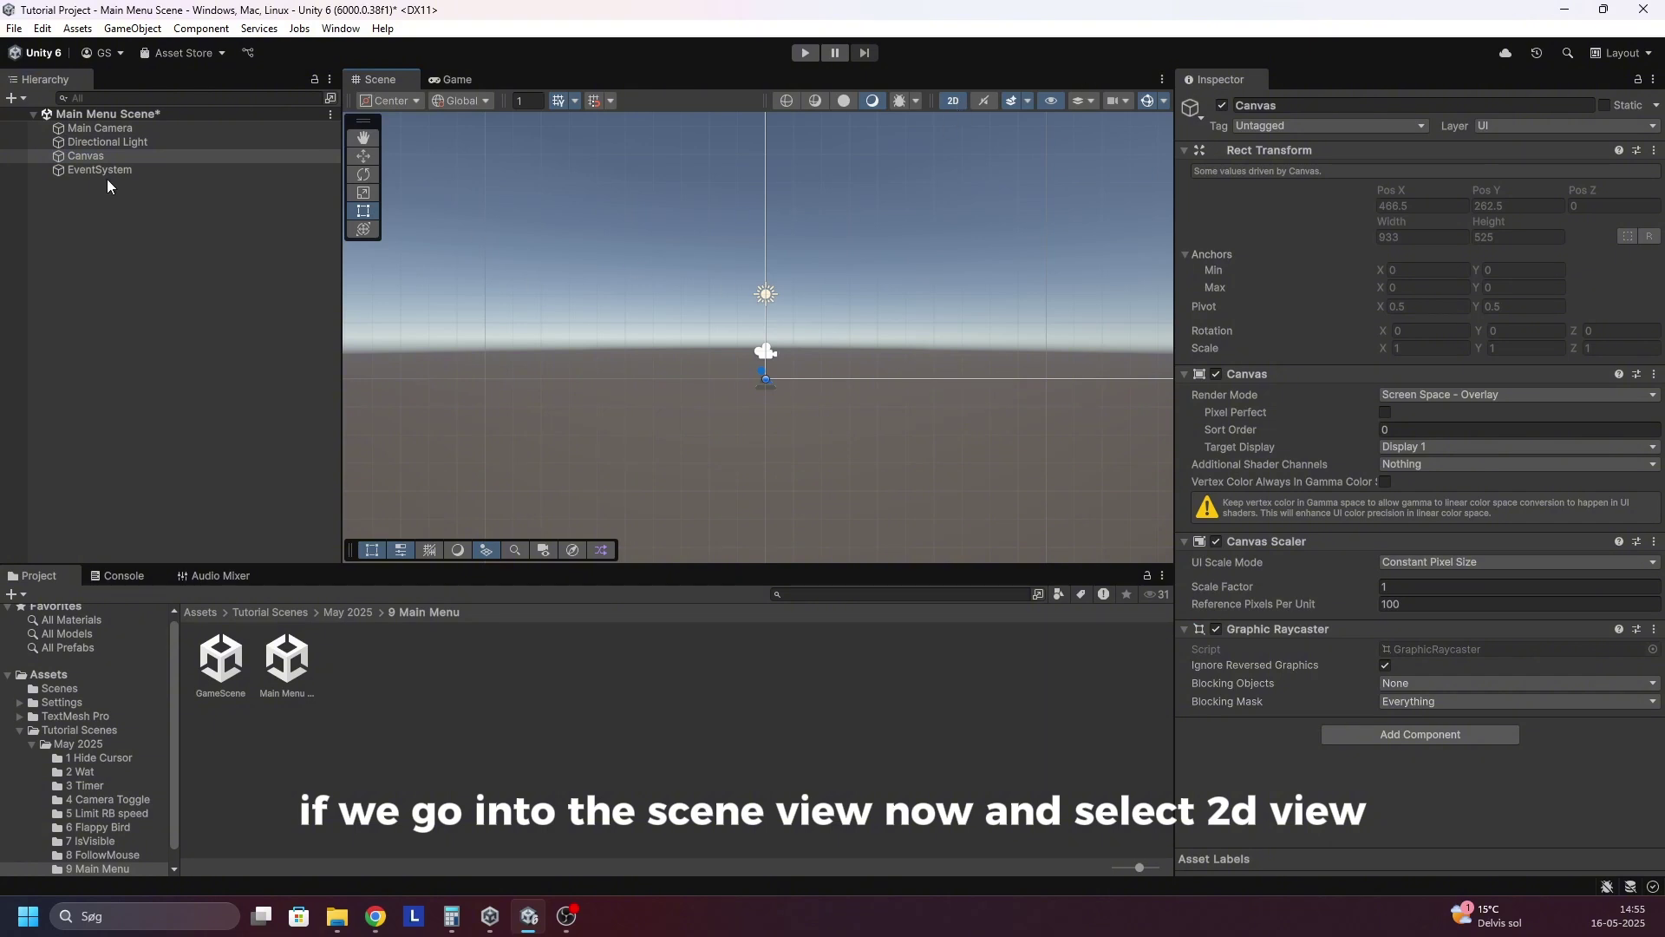
double_click(80, 157)
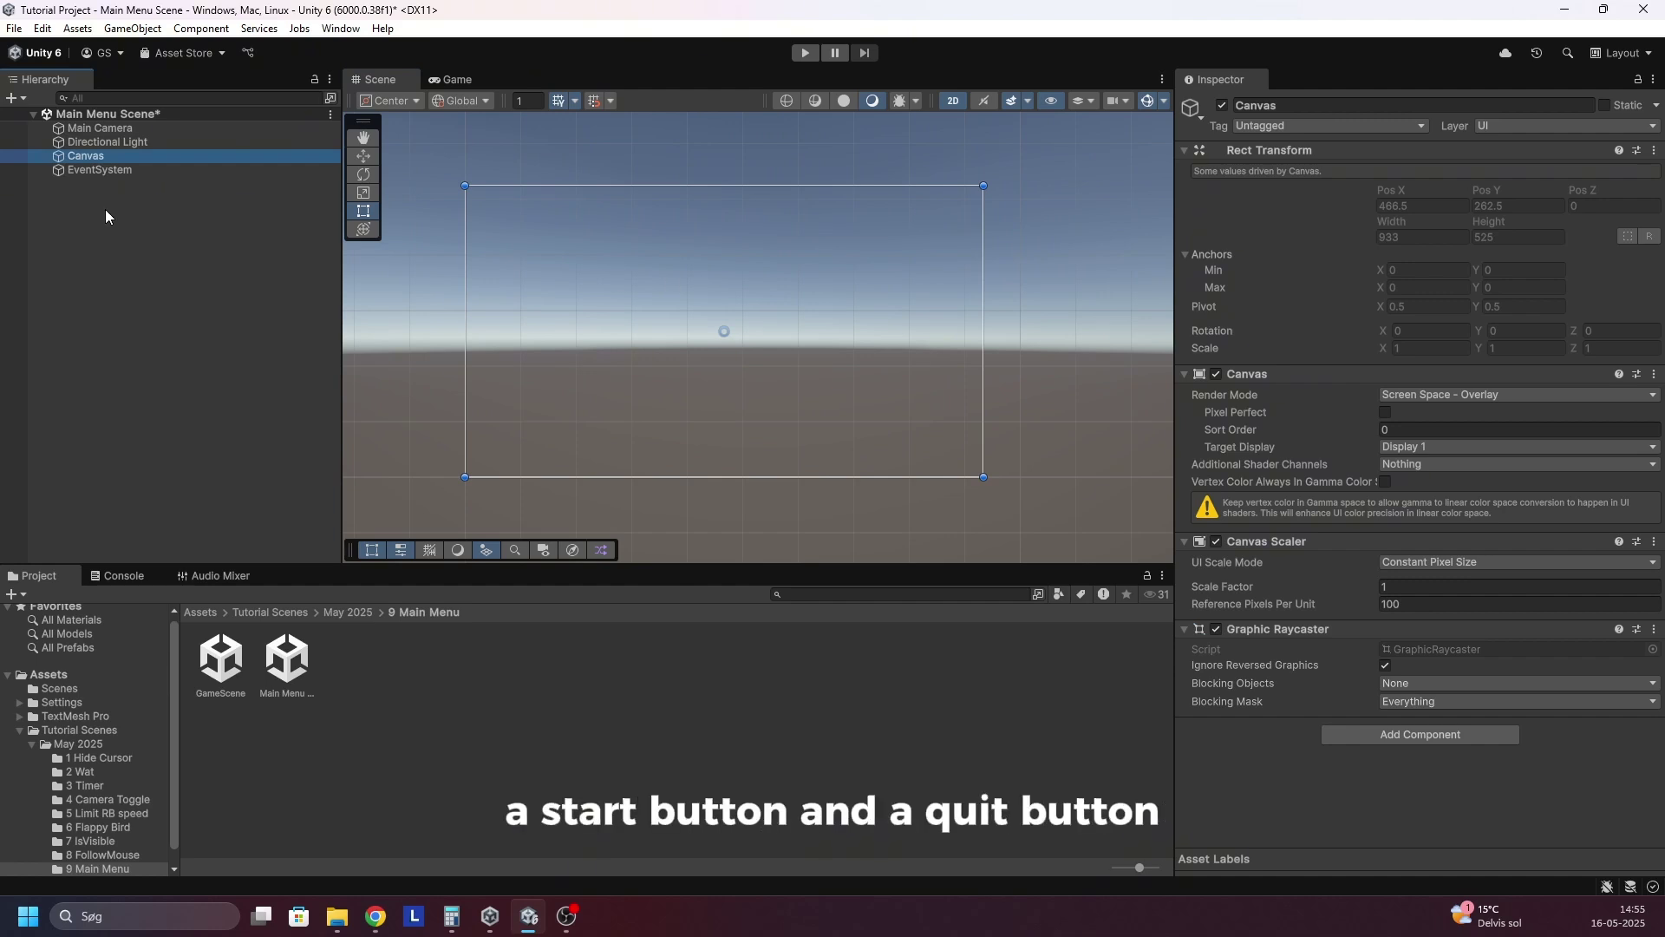
Add a UI Image under the Canvas using the Bird_0 sprite.
right_click(96, 158)
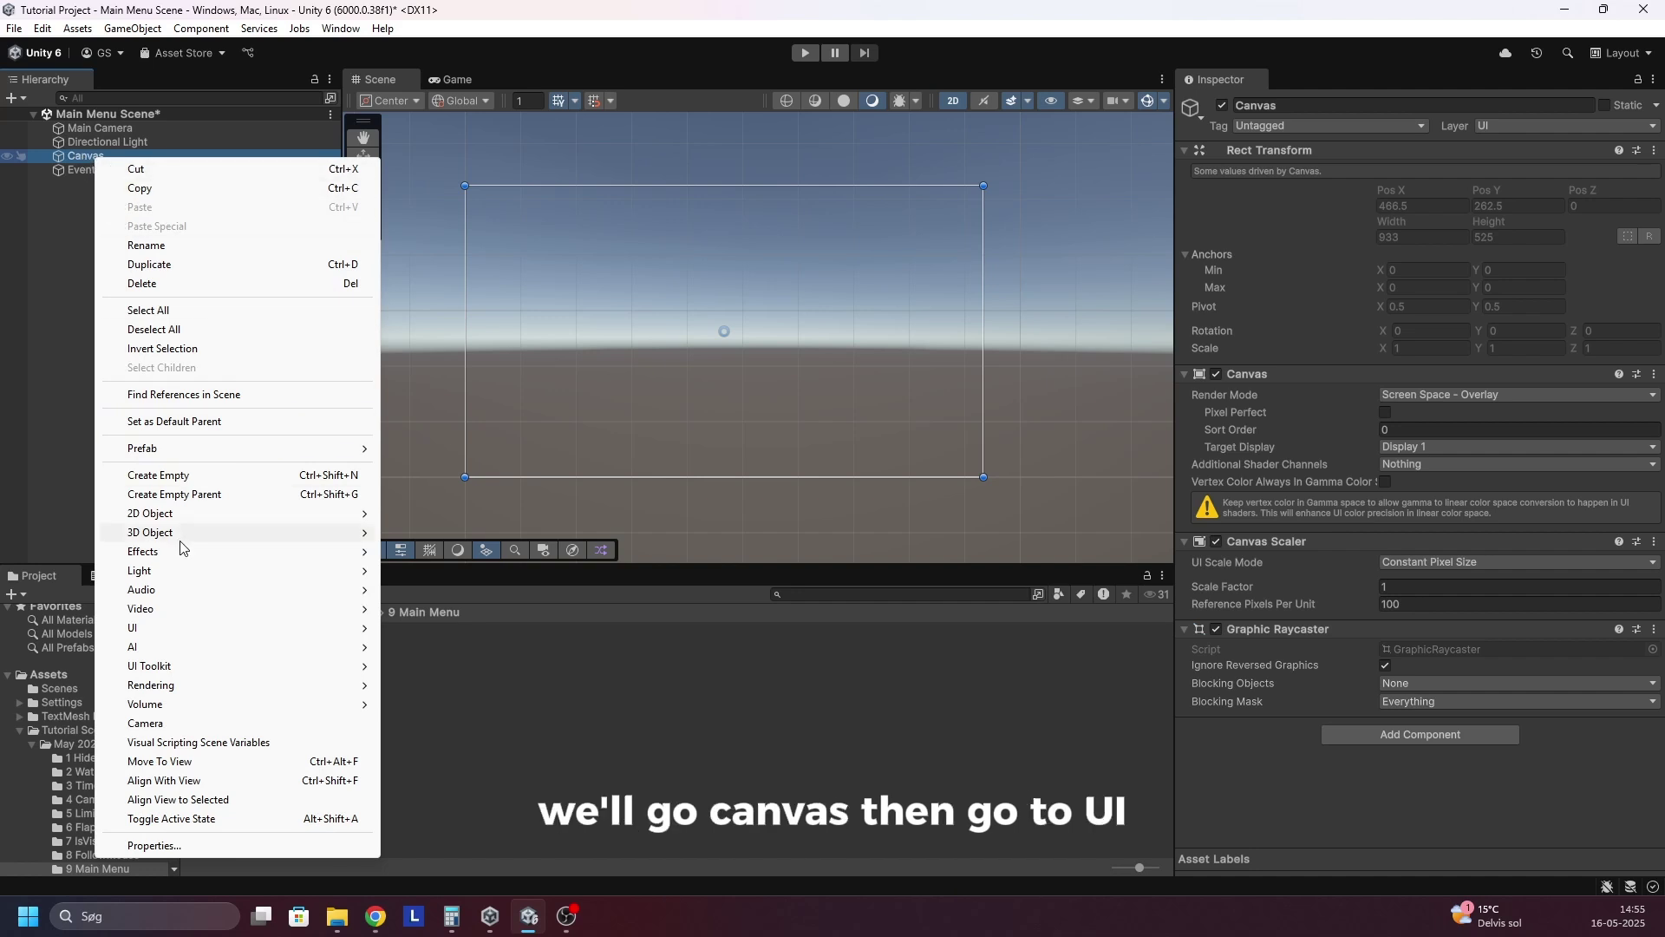
mouse_move(172, 635)
left_click(417, 628)
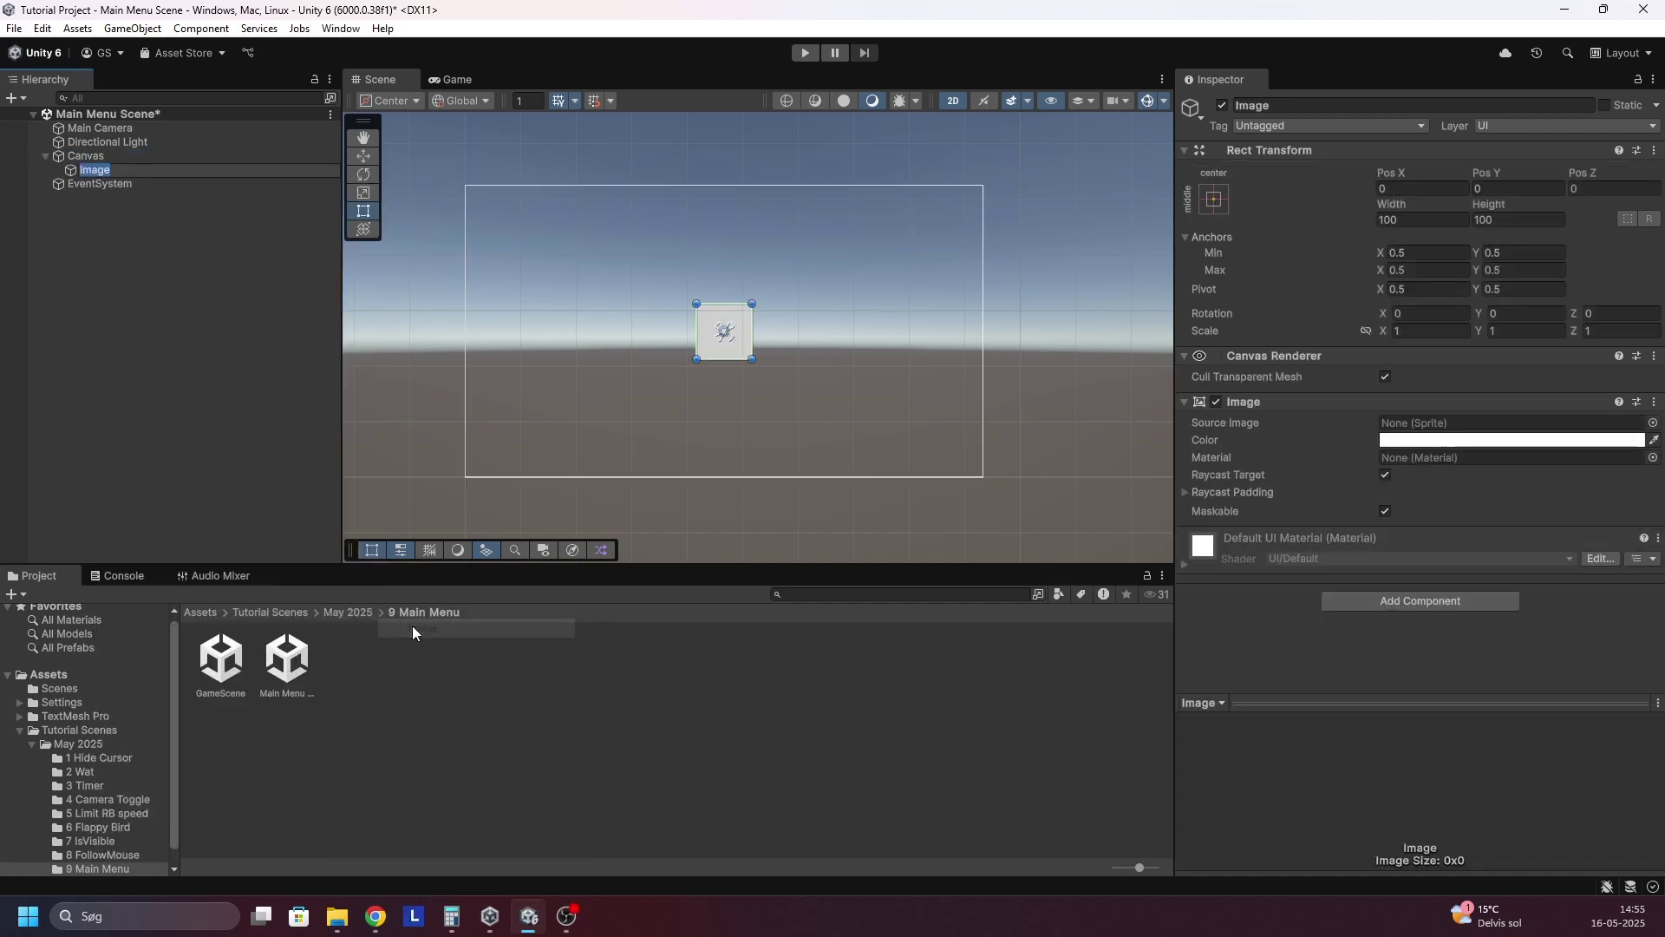
scroll(752, 319, "up", 2)
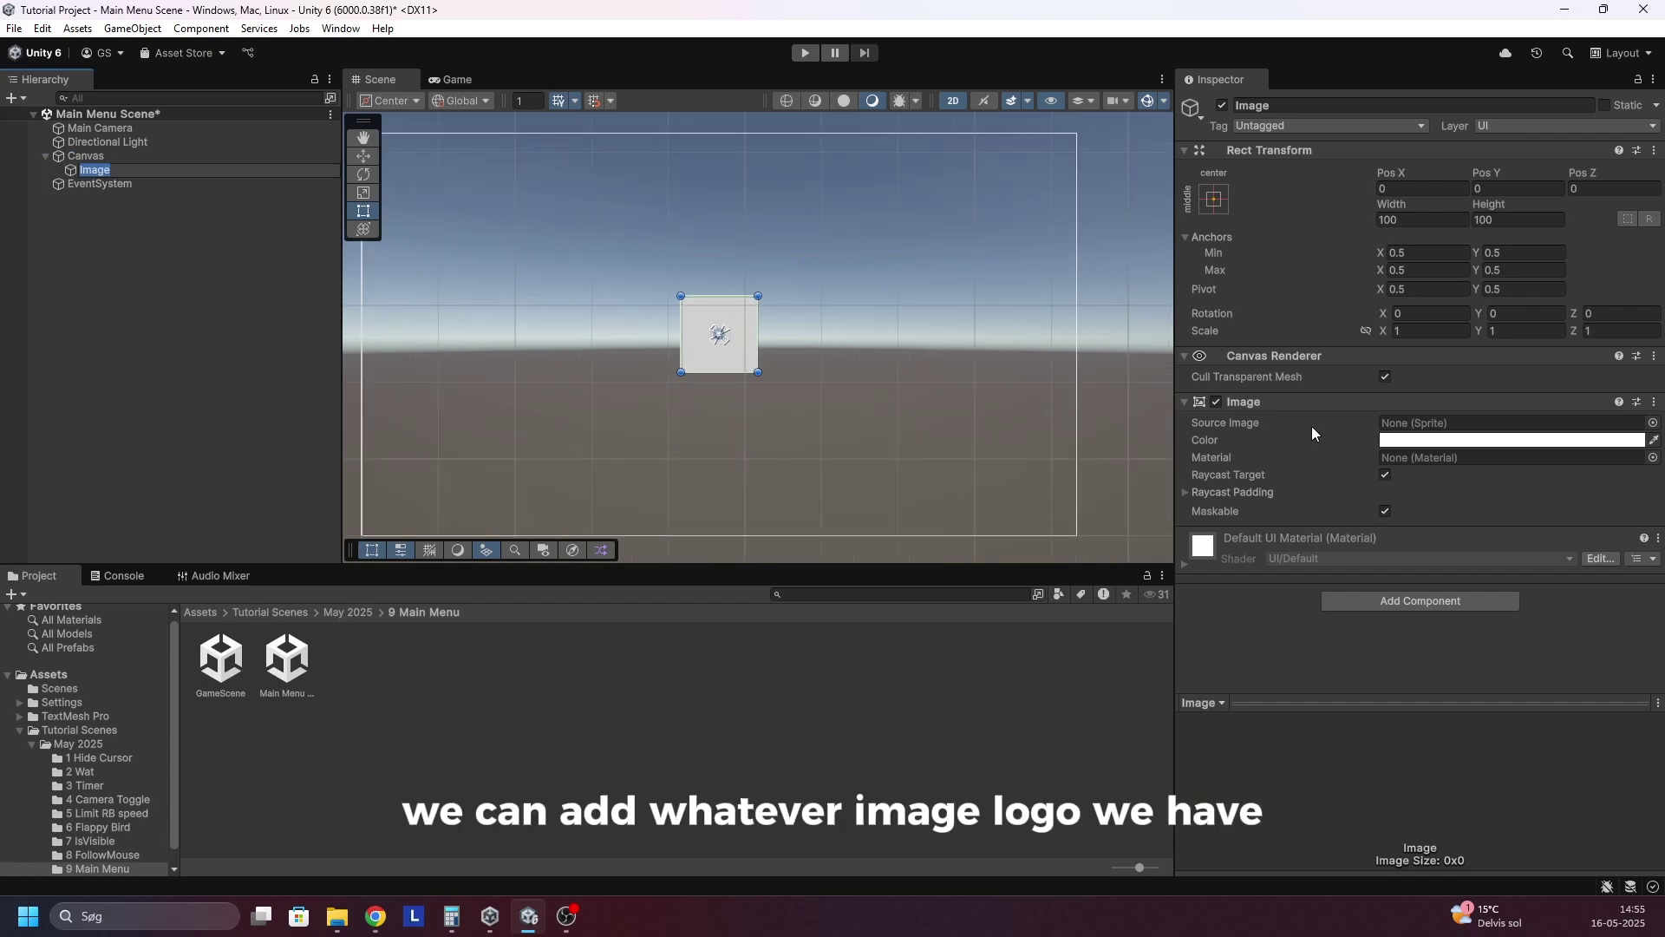
left_click(1540, 491)
left_click(1653, 422)
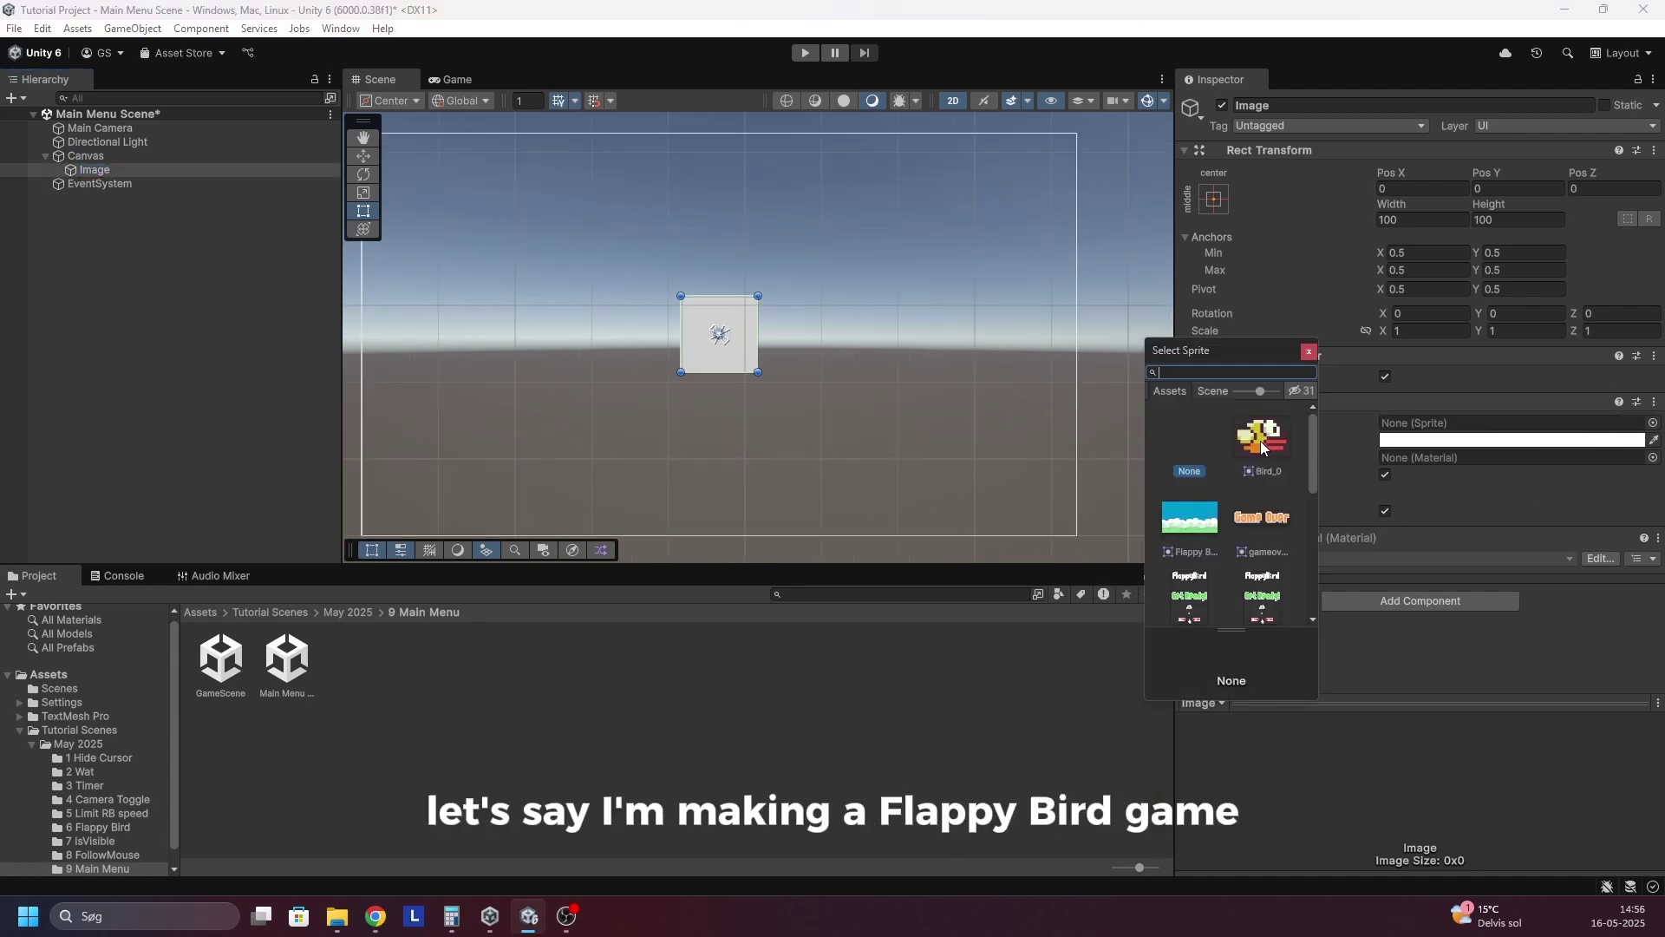
left_click(1261, 436)
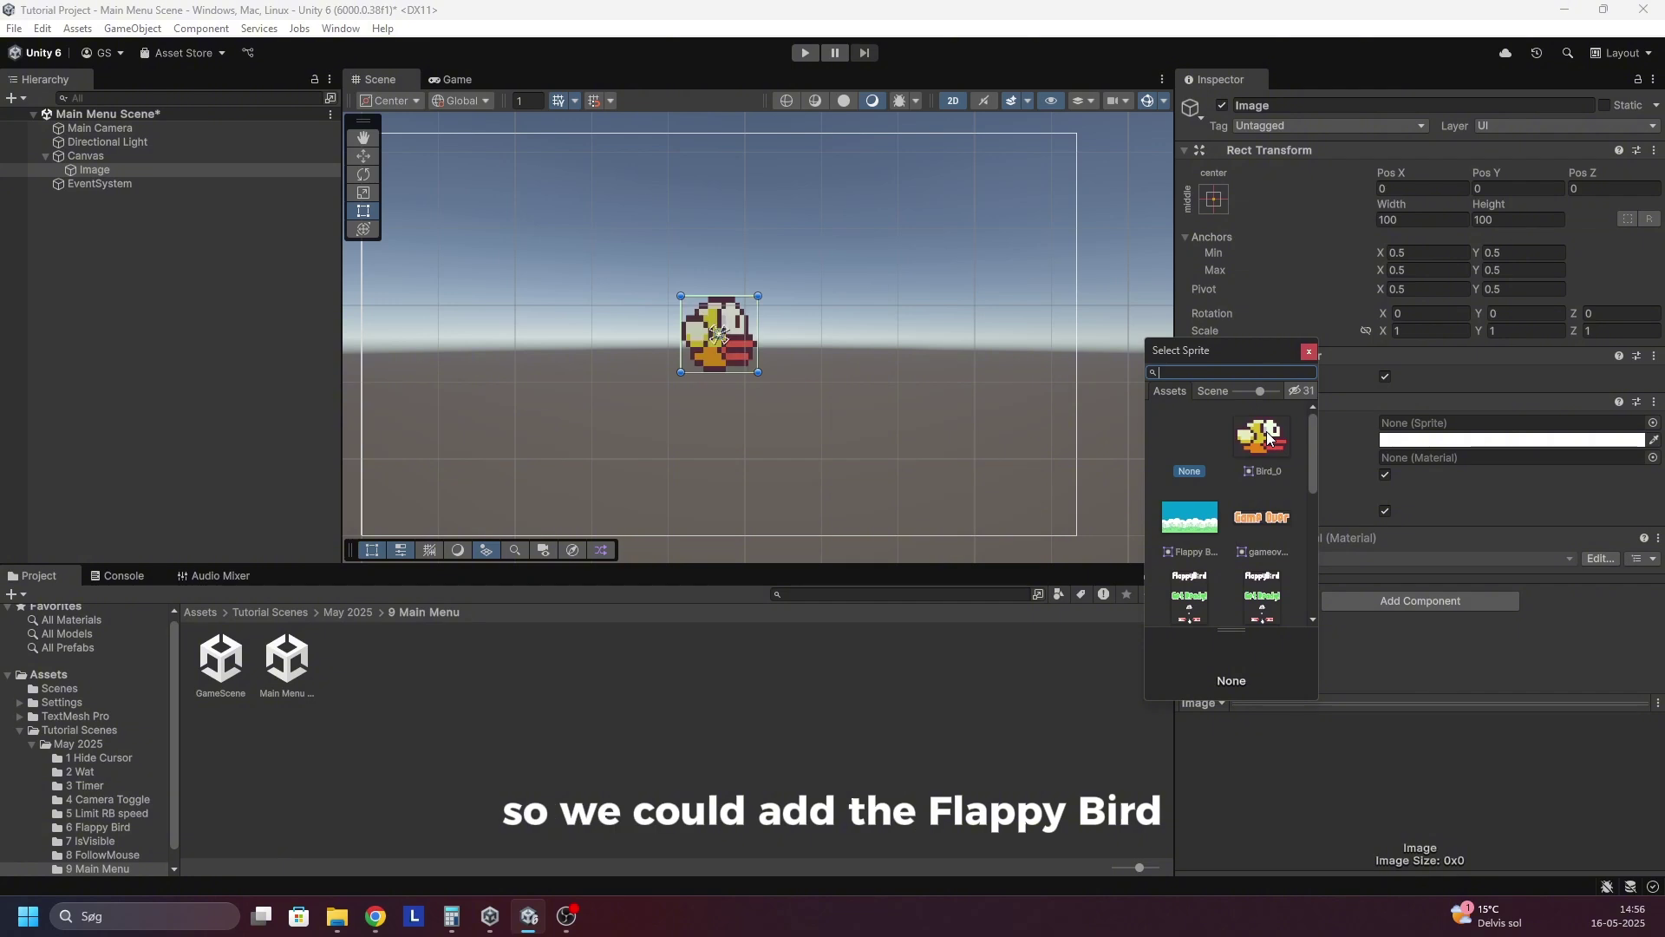
left_click(783, 352)
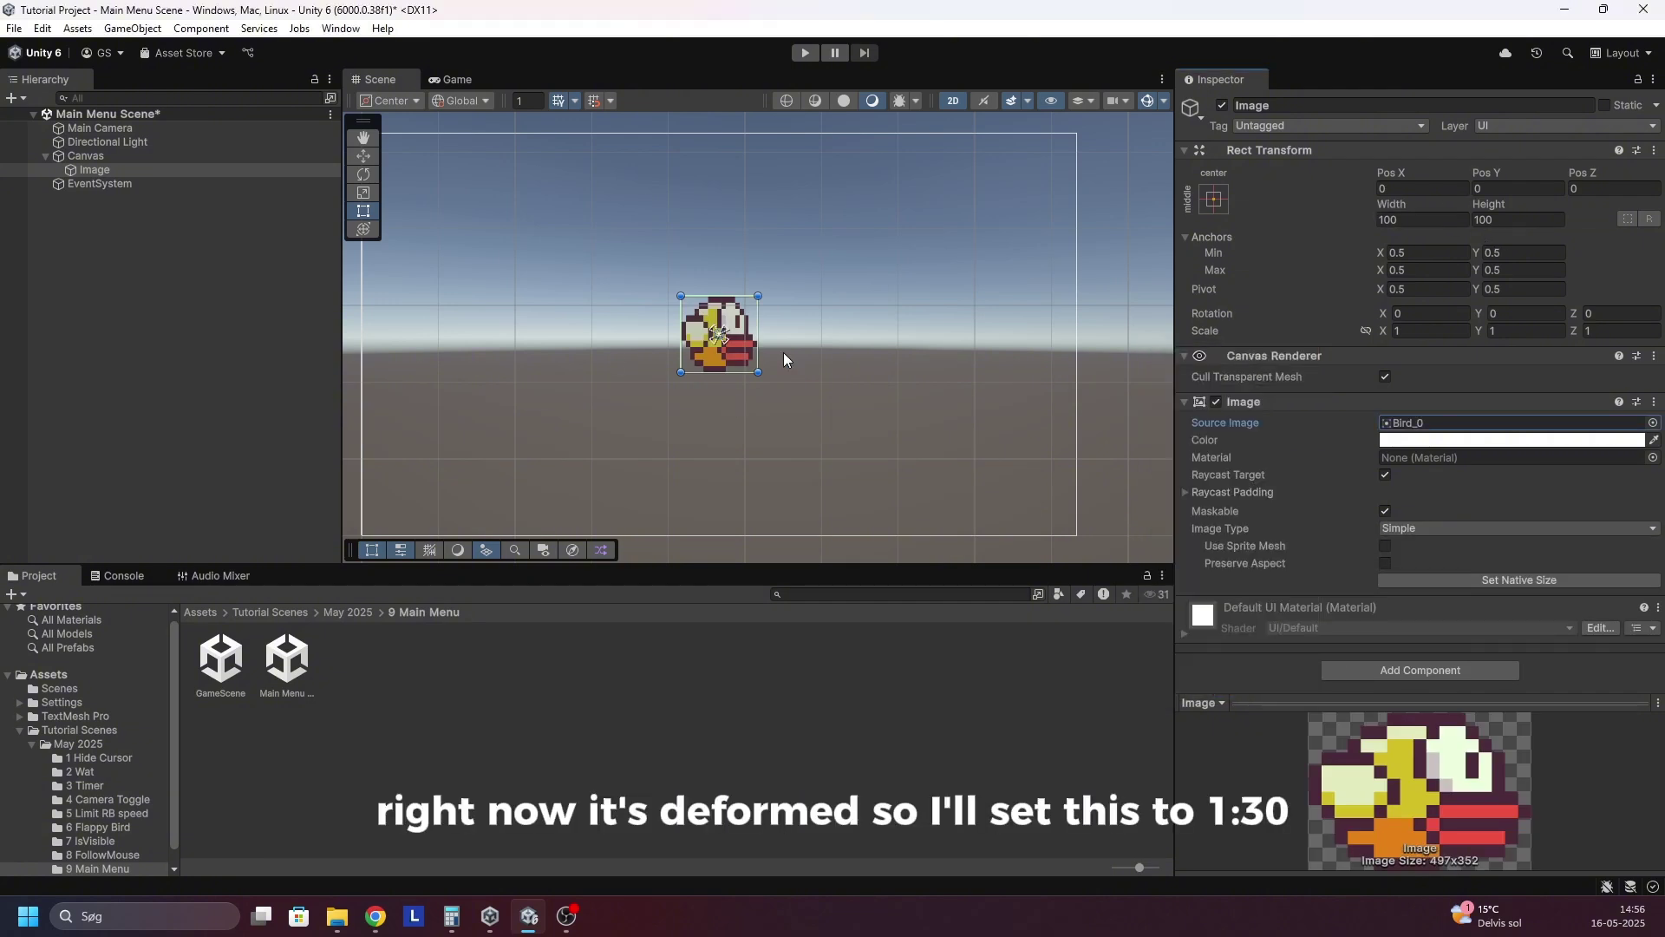
Set the image width to 130 and move it up near the canvas top.
left_click(1407, 219)
type("130")
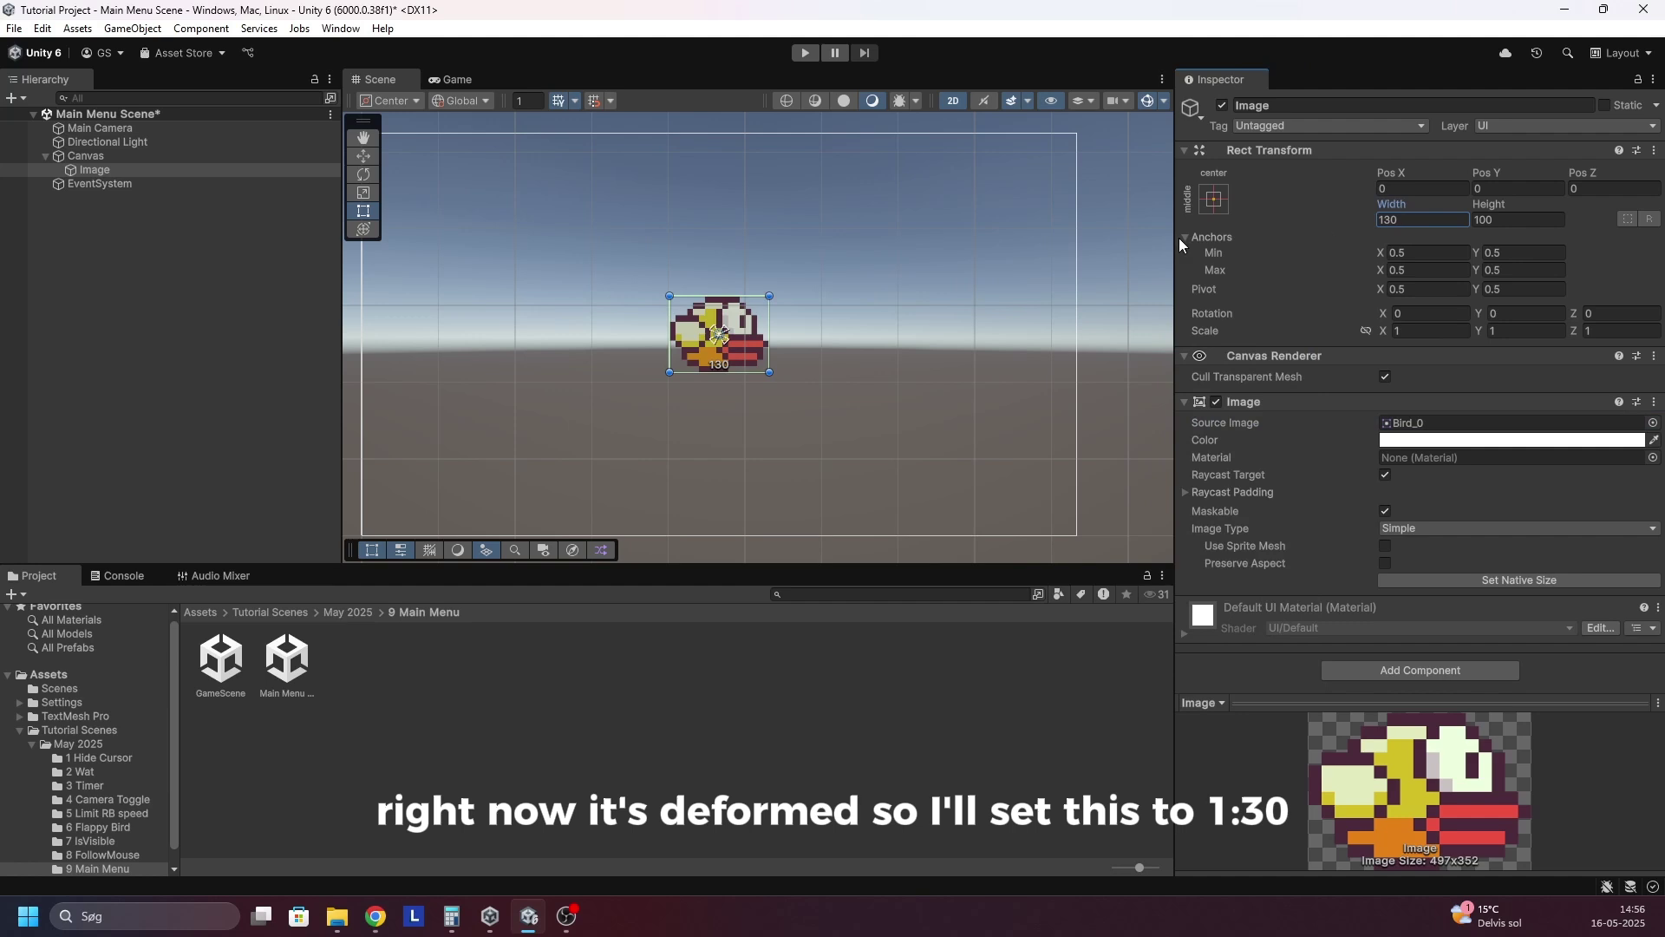
left_click_drag(719, 264, 704, 191)
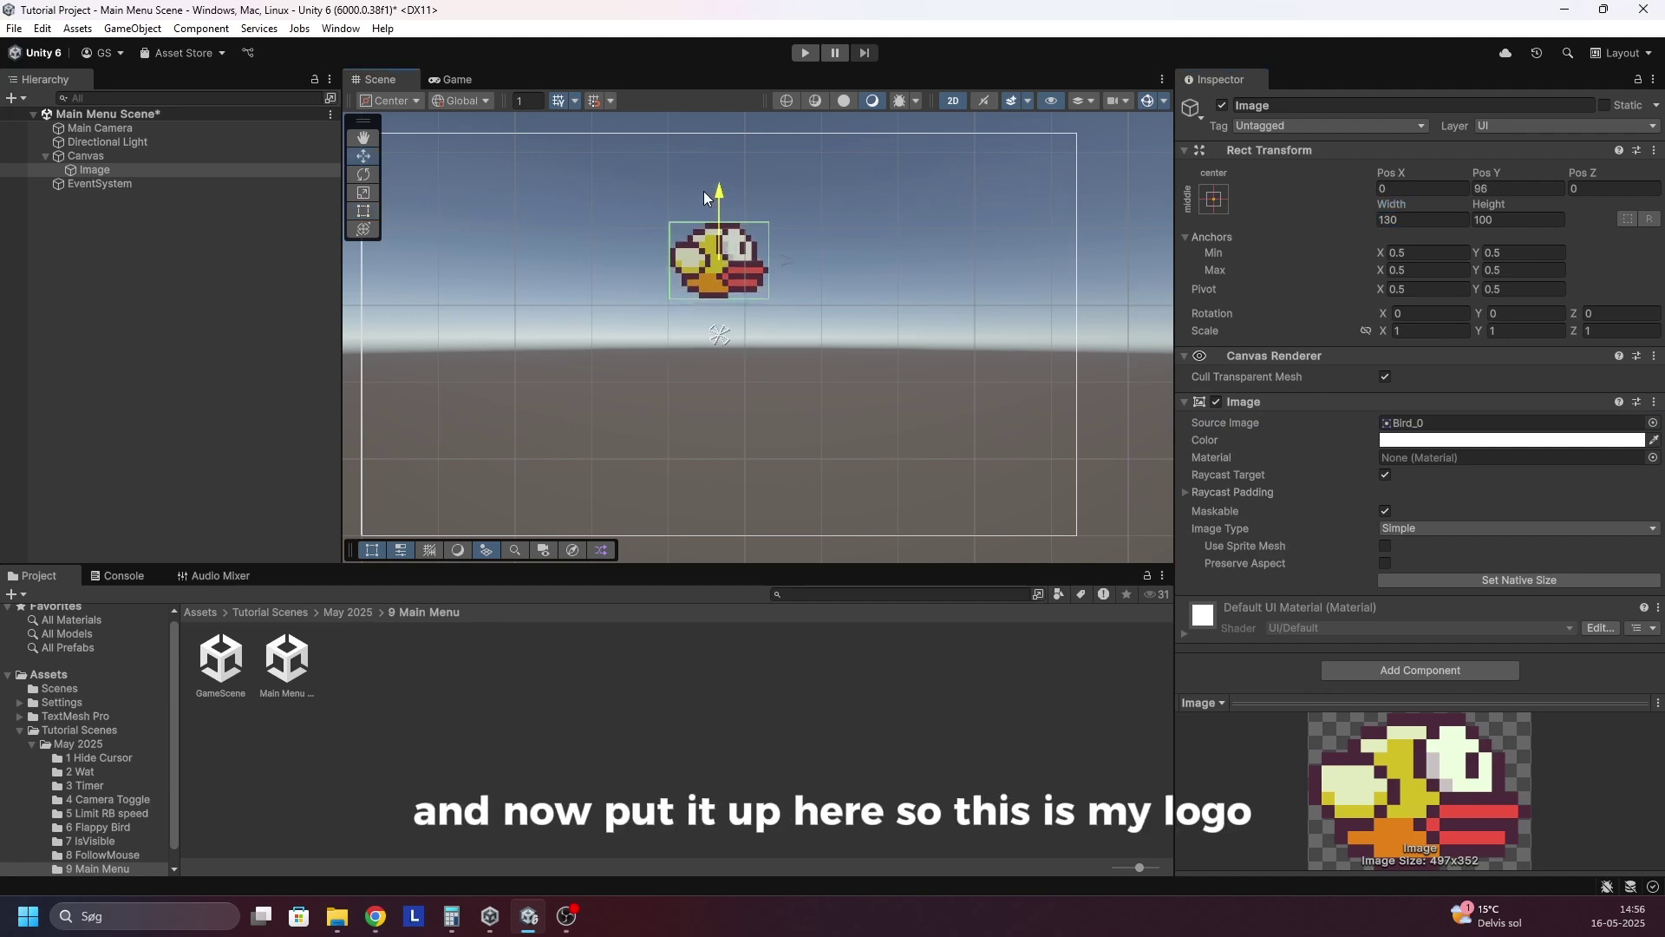
Preview the menu in the Game view and rename the image to 'Logo'.
left_click(457, 79)
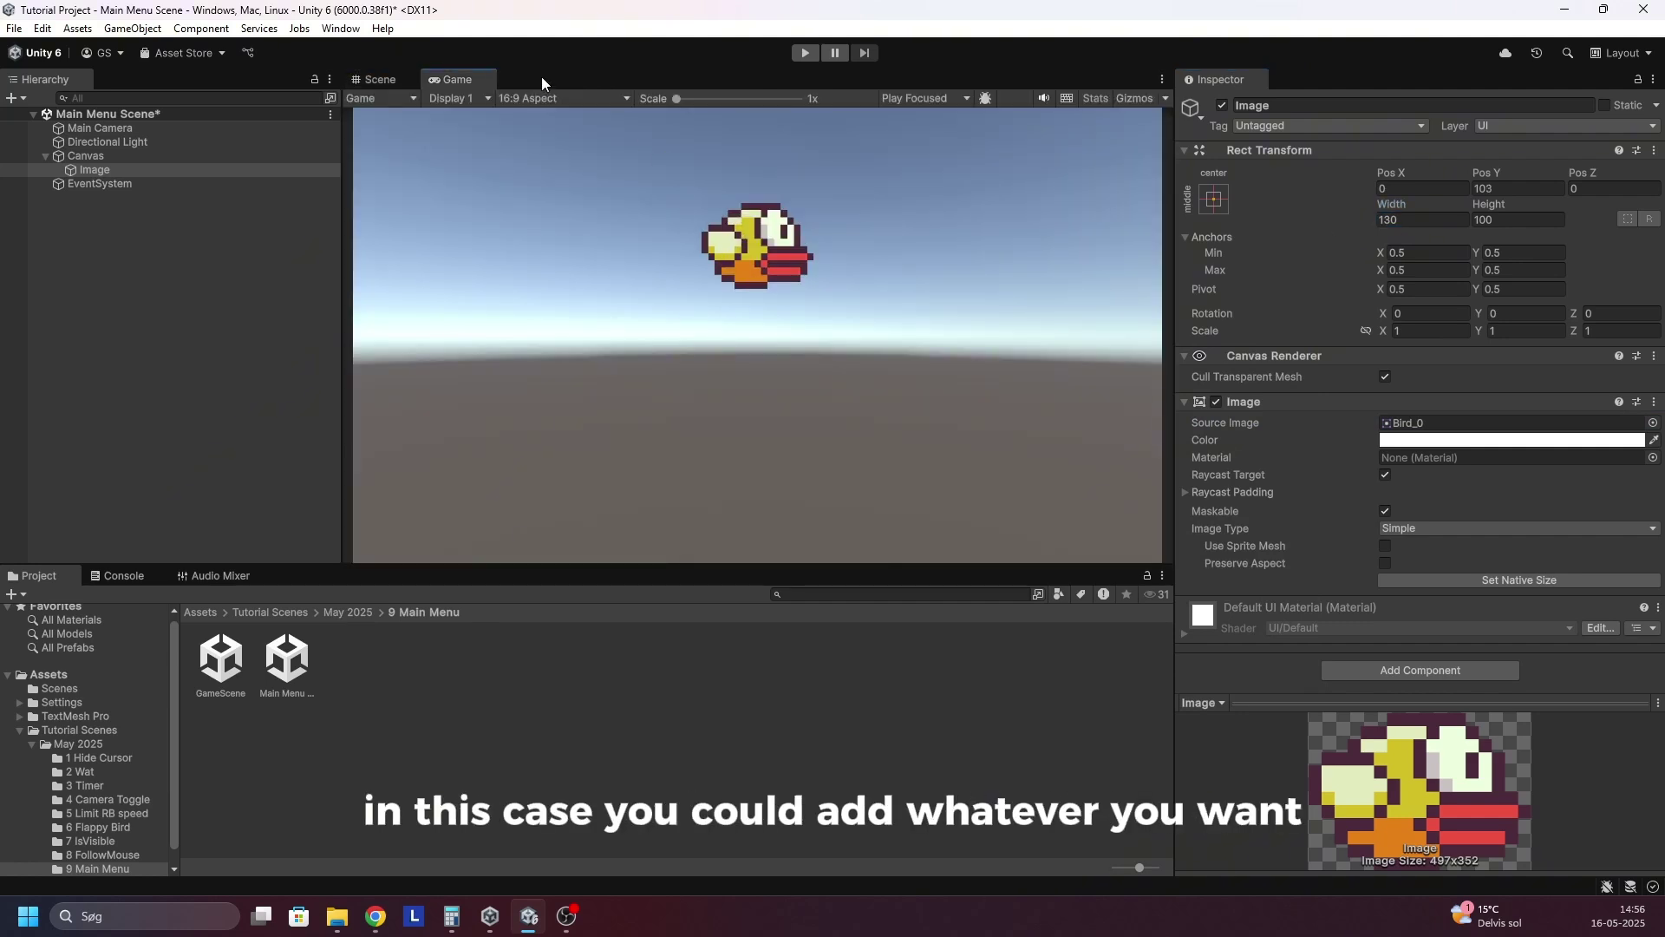
double_click(1343, 108)
type("Logo")
key("Return")
left_click(83, 157)
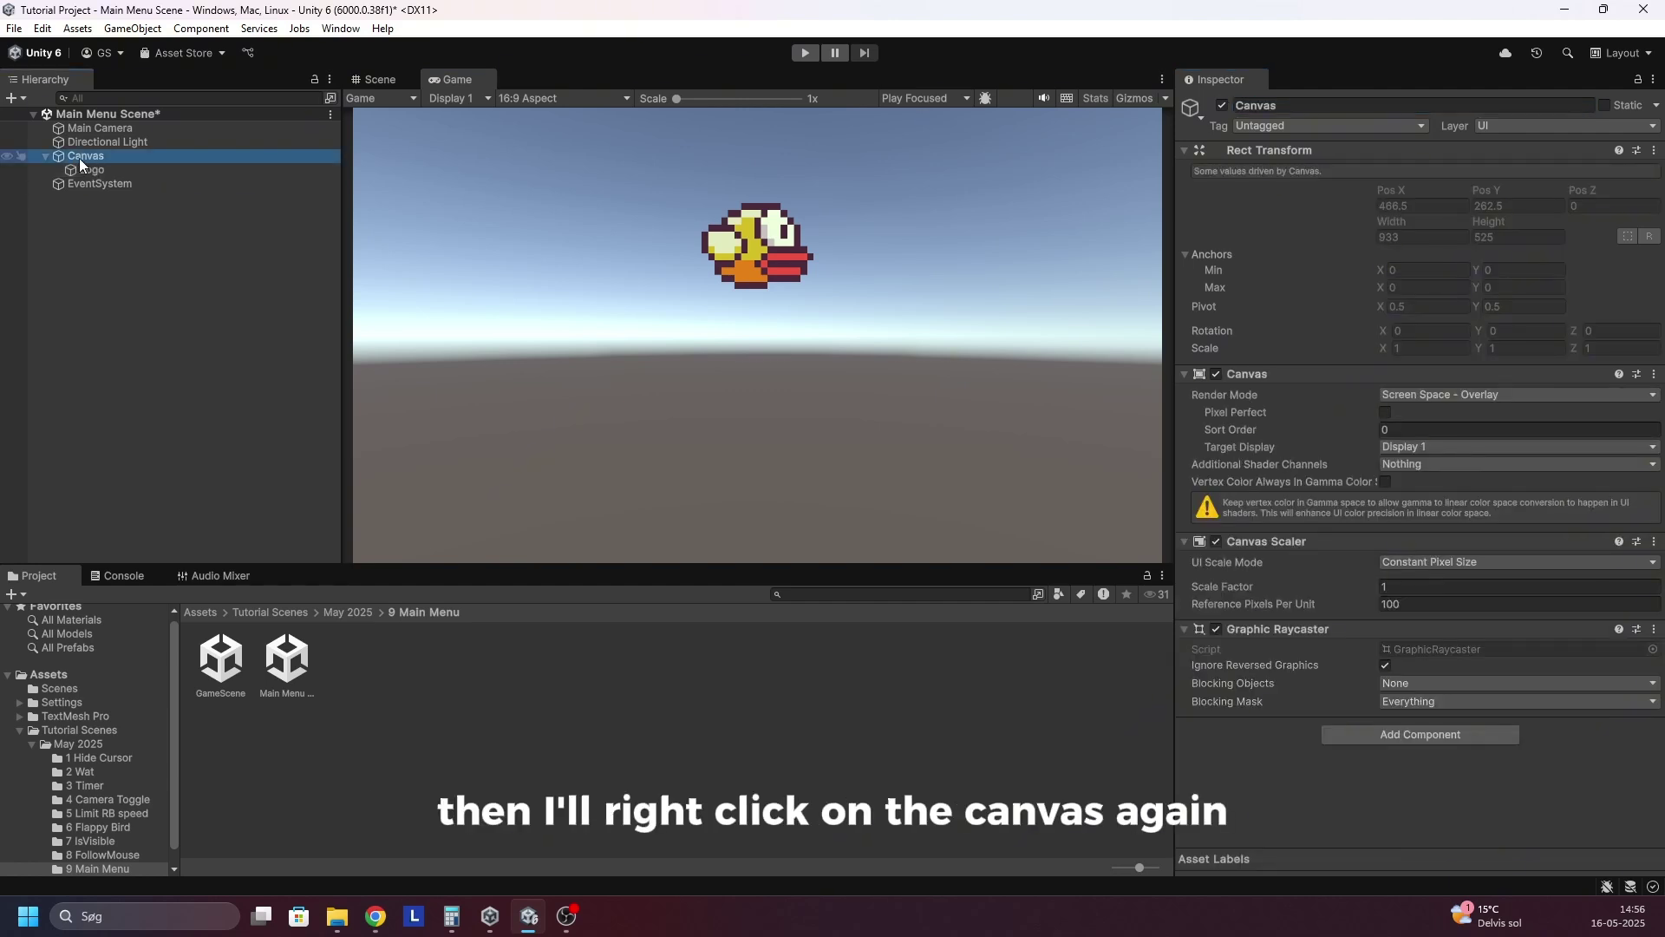
Add a TextMeshPro Button under the Canvas with its Source Image set to None.
right_click(82, 158)
mouse_move(104, 629)
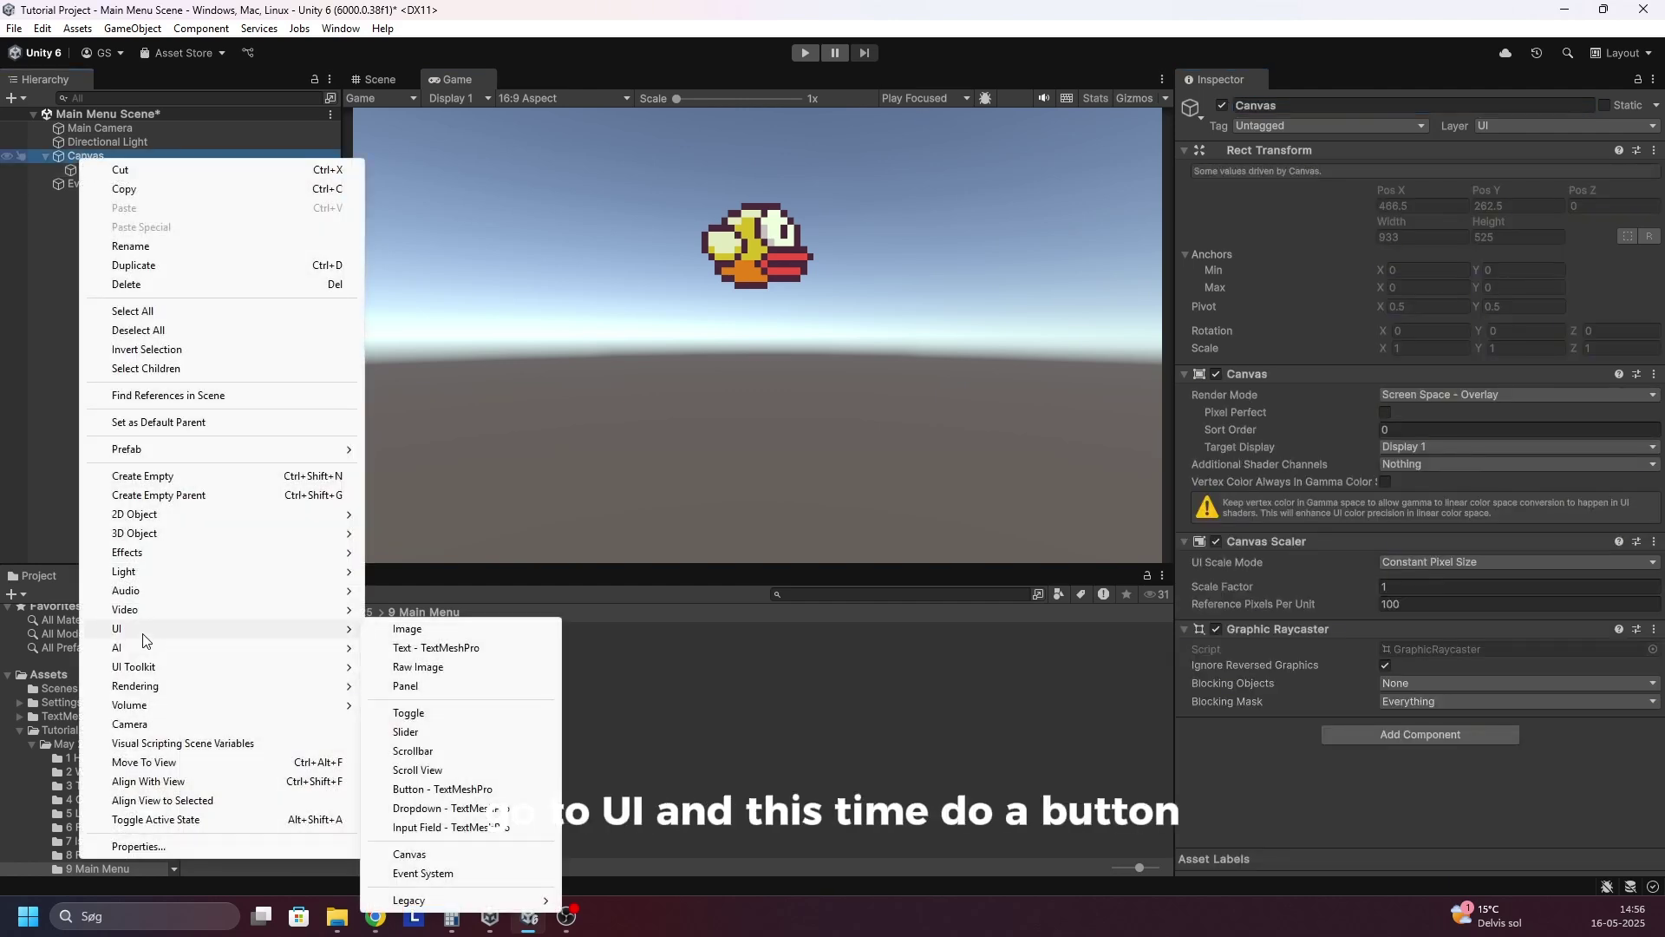
left_click(476, 791)
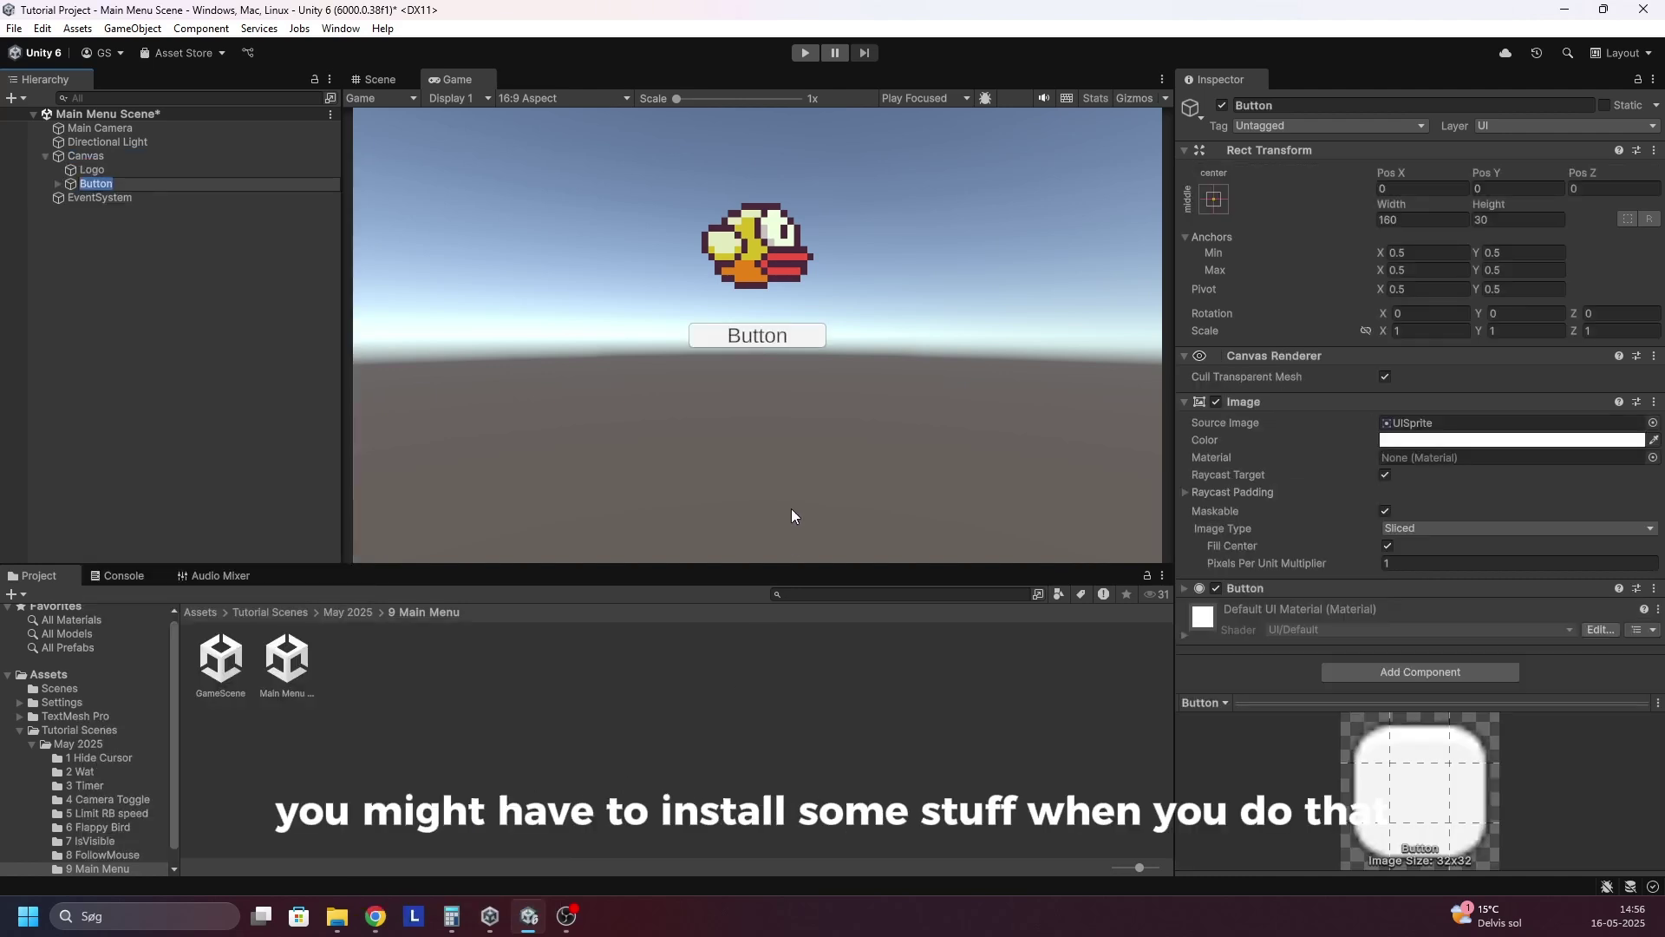
key("Return")
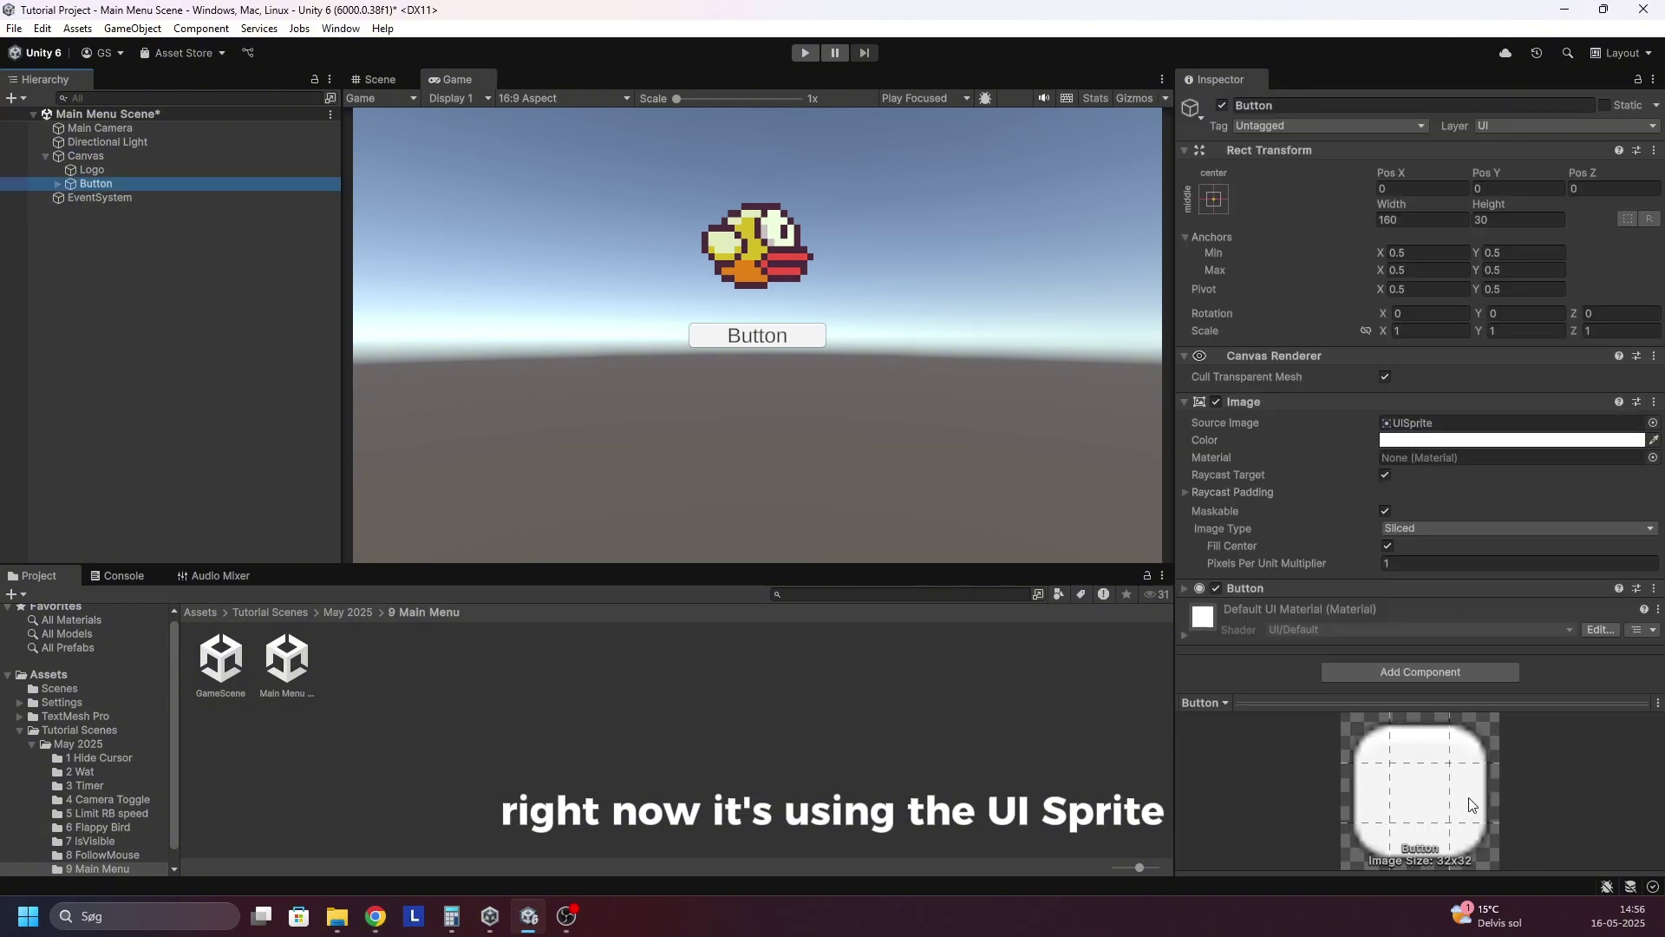
left_click(1653, 423)
left_click(1272, 581)
left_click(1272, 590)
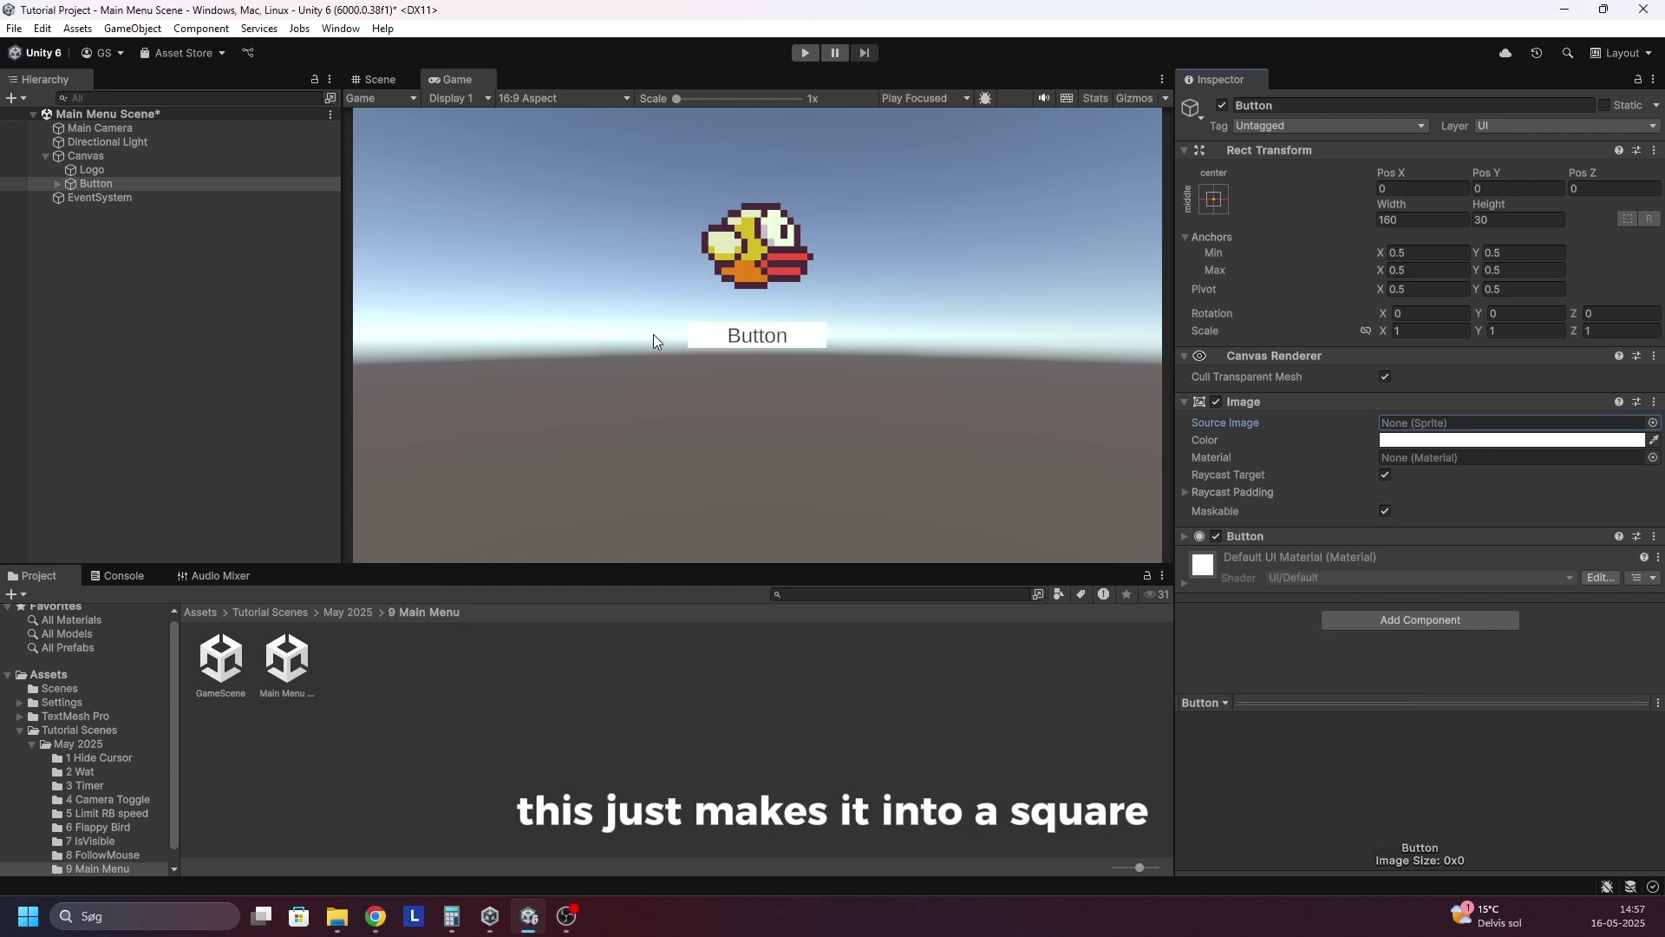
Change the button's Text (TMP) label to 'Start Game' in bold.
left_click(57, 184)
left_click(85, 198)
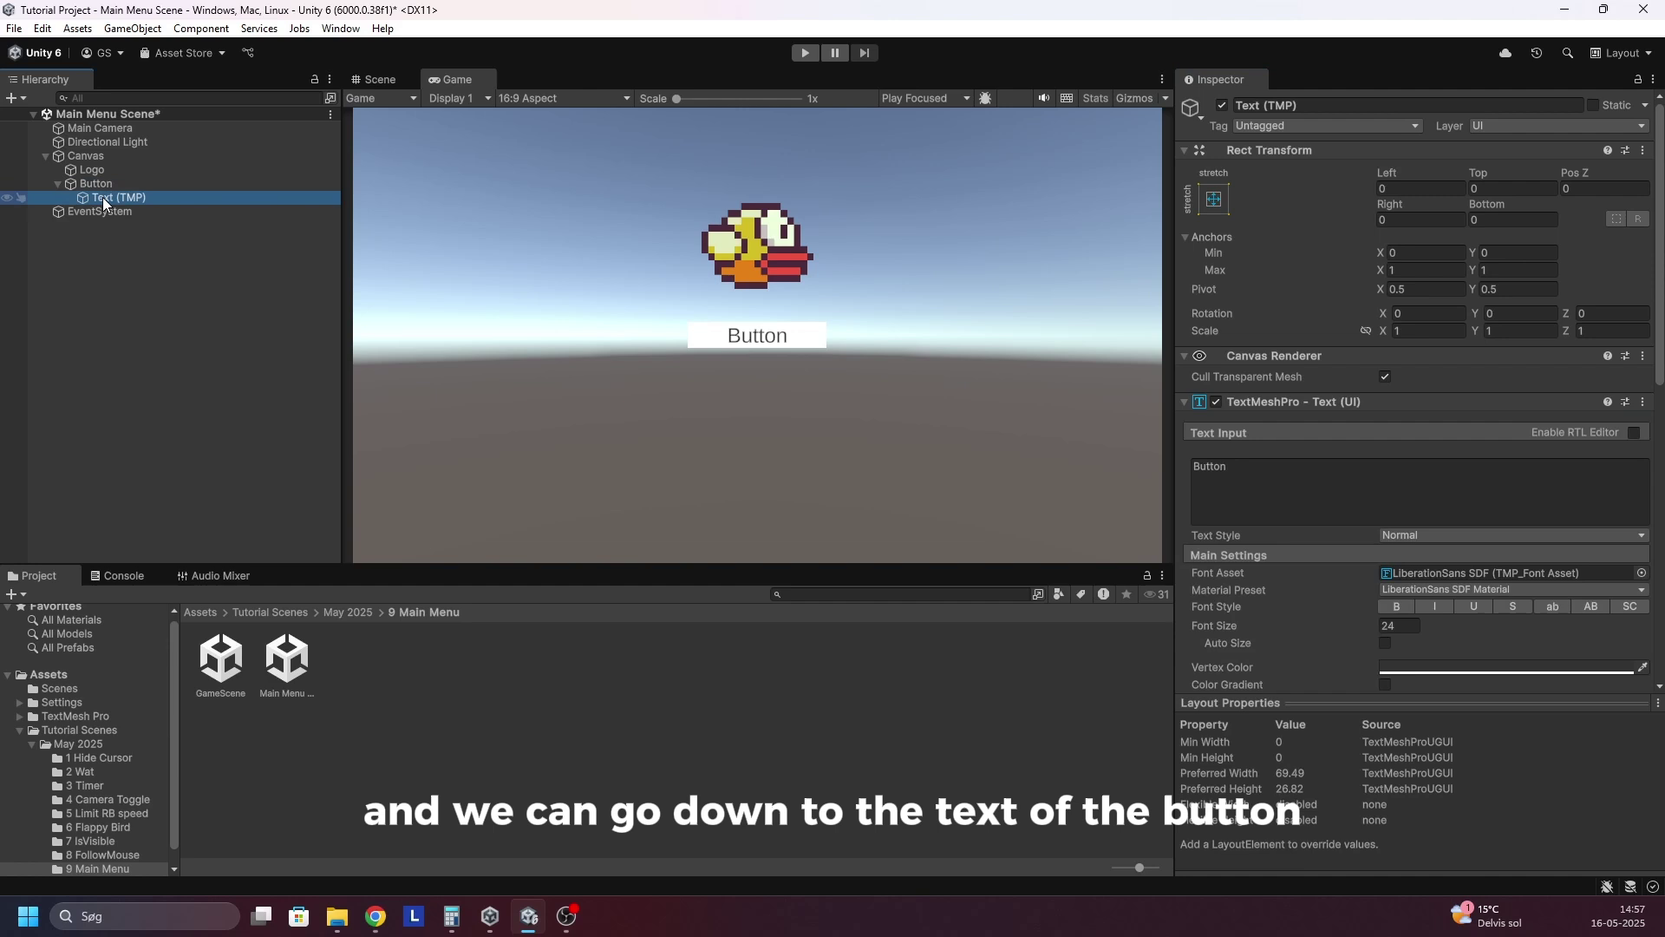
left_click(1288, 481)
type("Start Game")
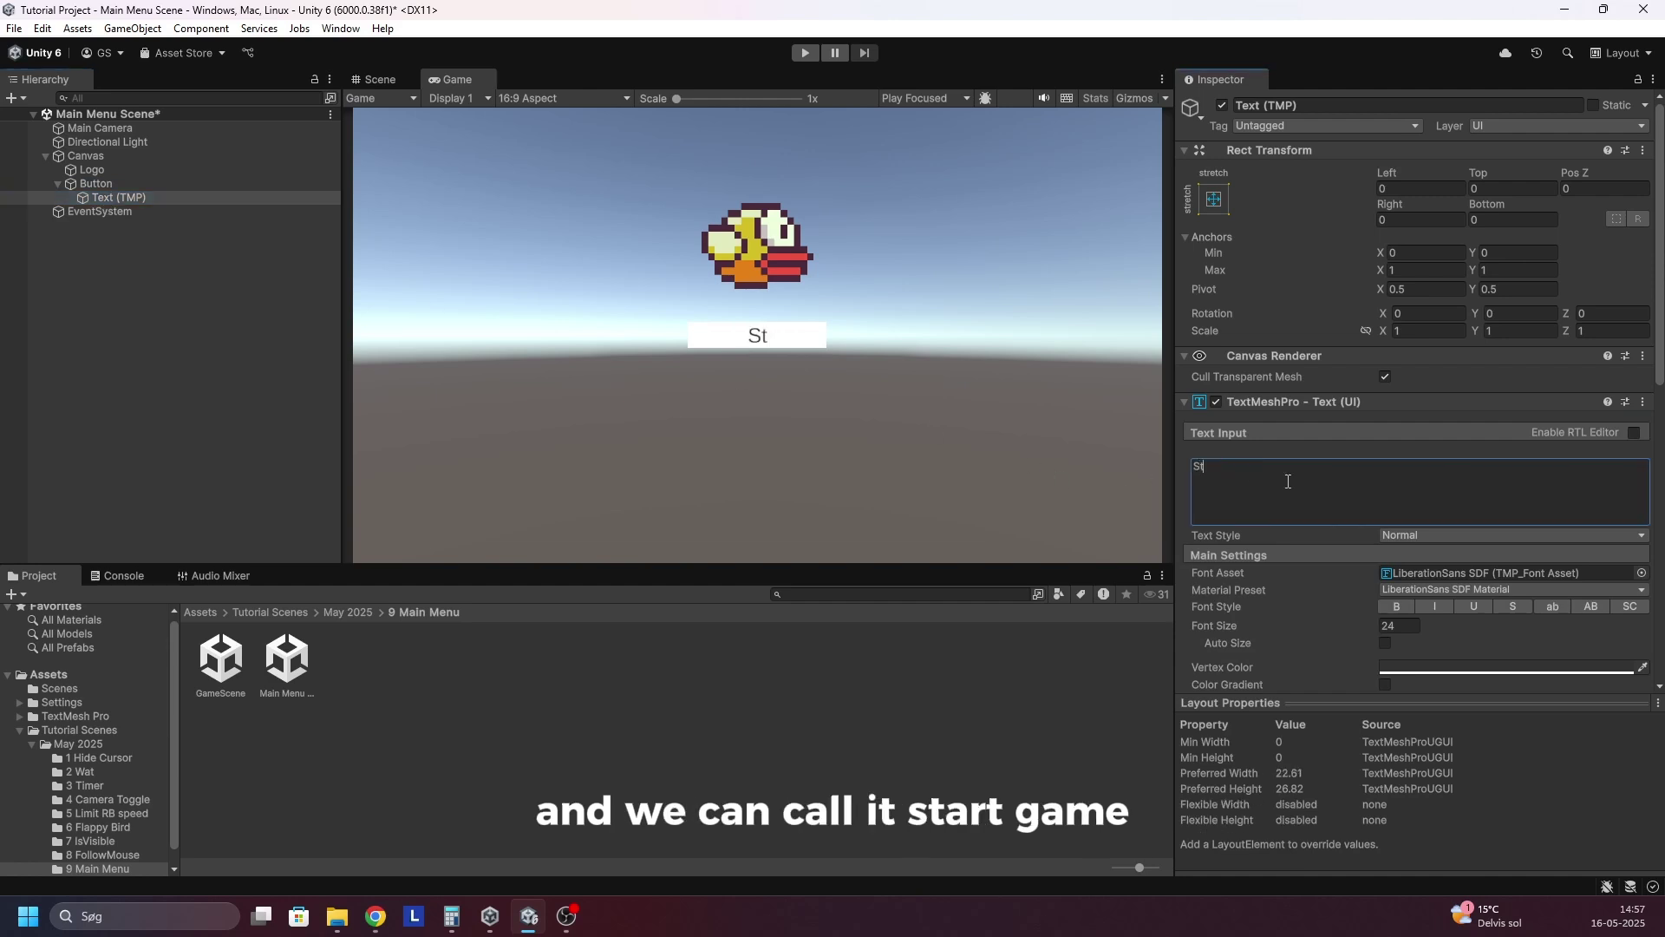
left_click(1396, 606)
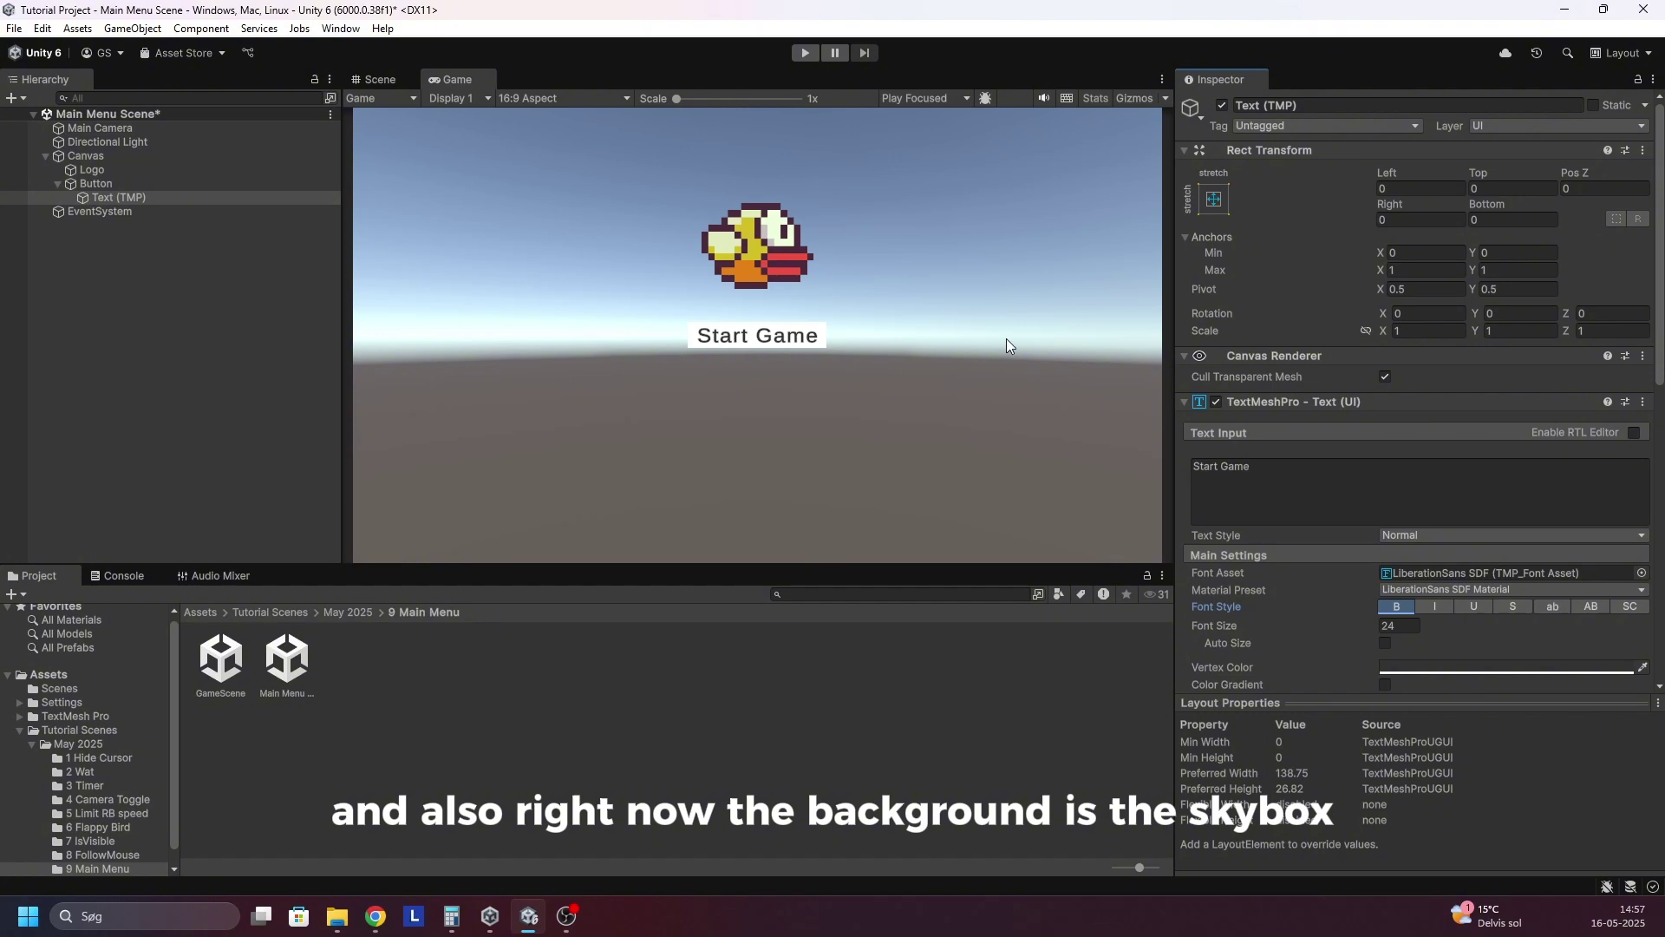
Give the Main Camera a Solid Color background in baby blue (9CB6DE).
left_click(112, 130)
scroll(1388, 621, "down", 2)
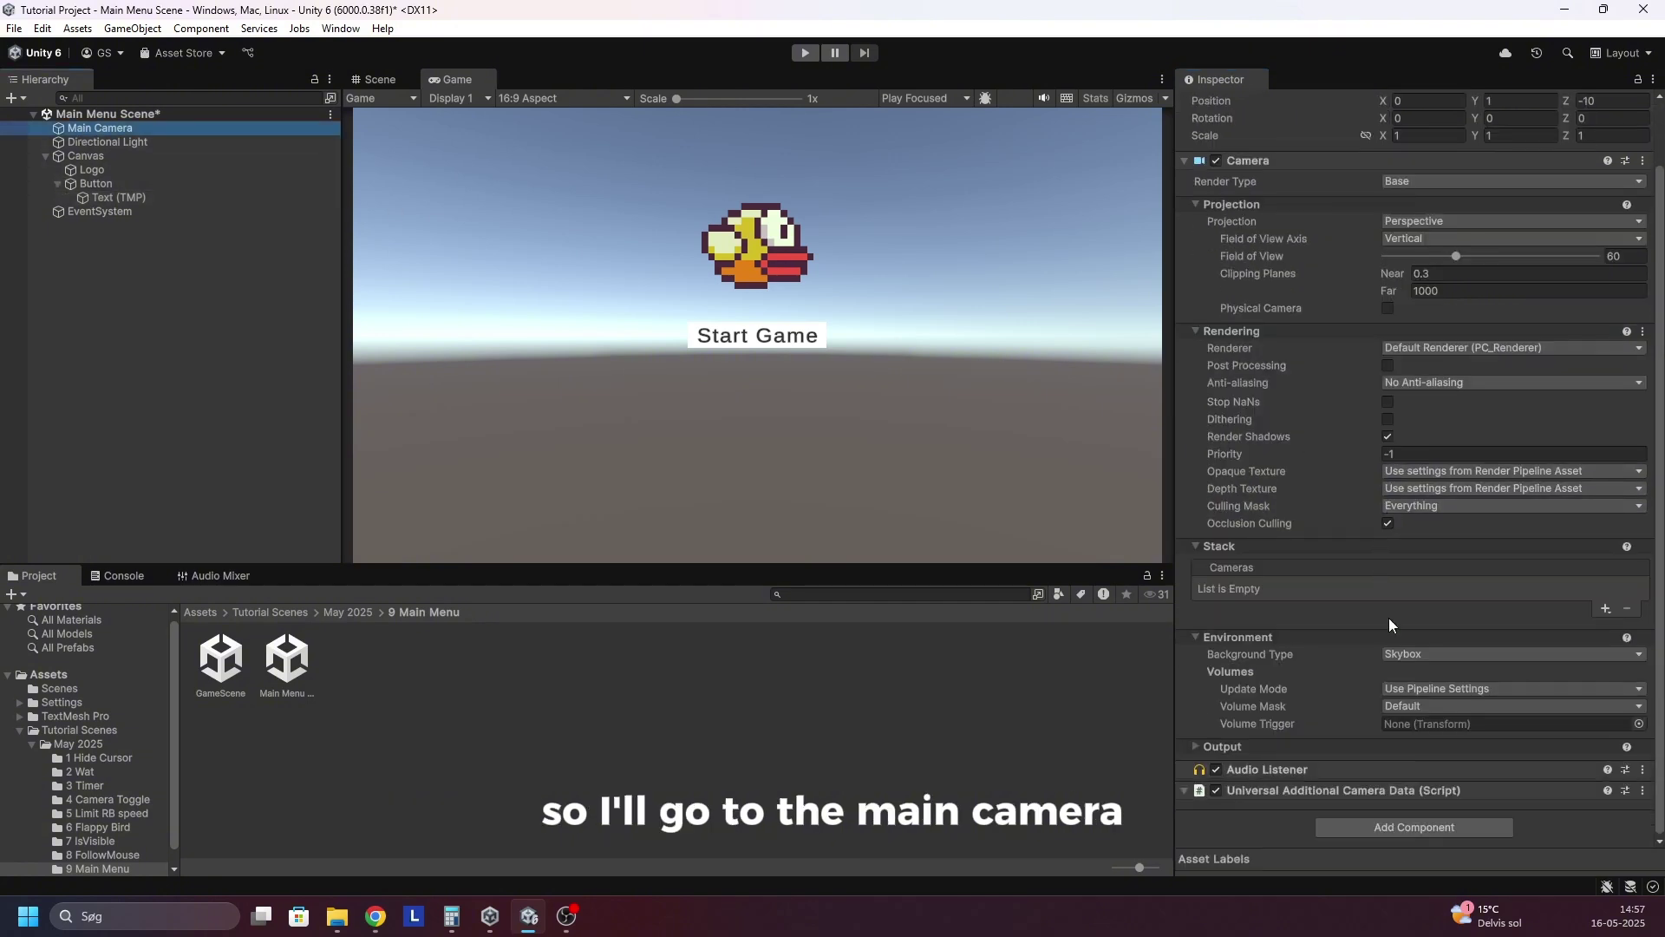
left_click(1427, 654)
left_click(1434, 691)
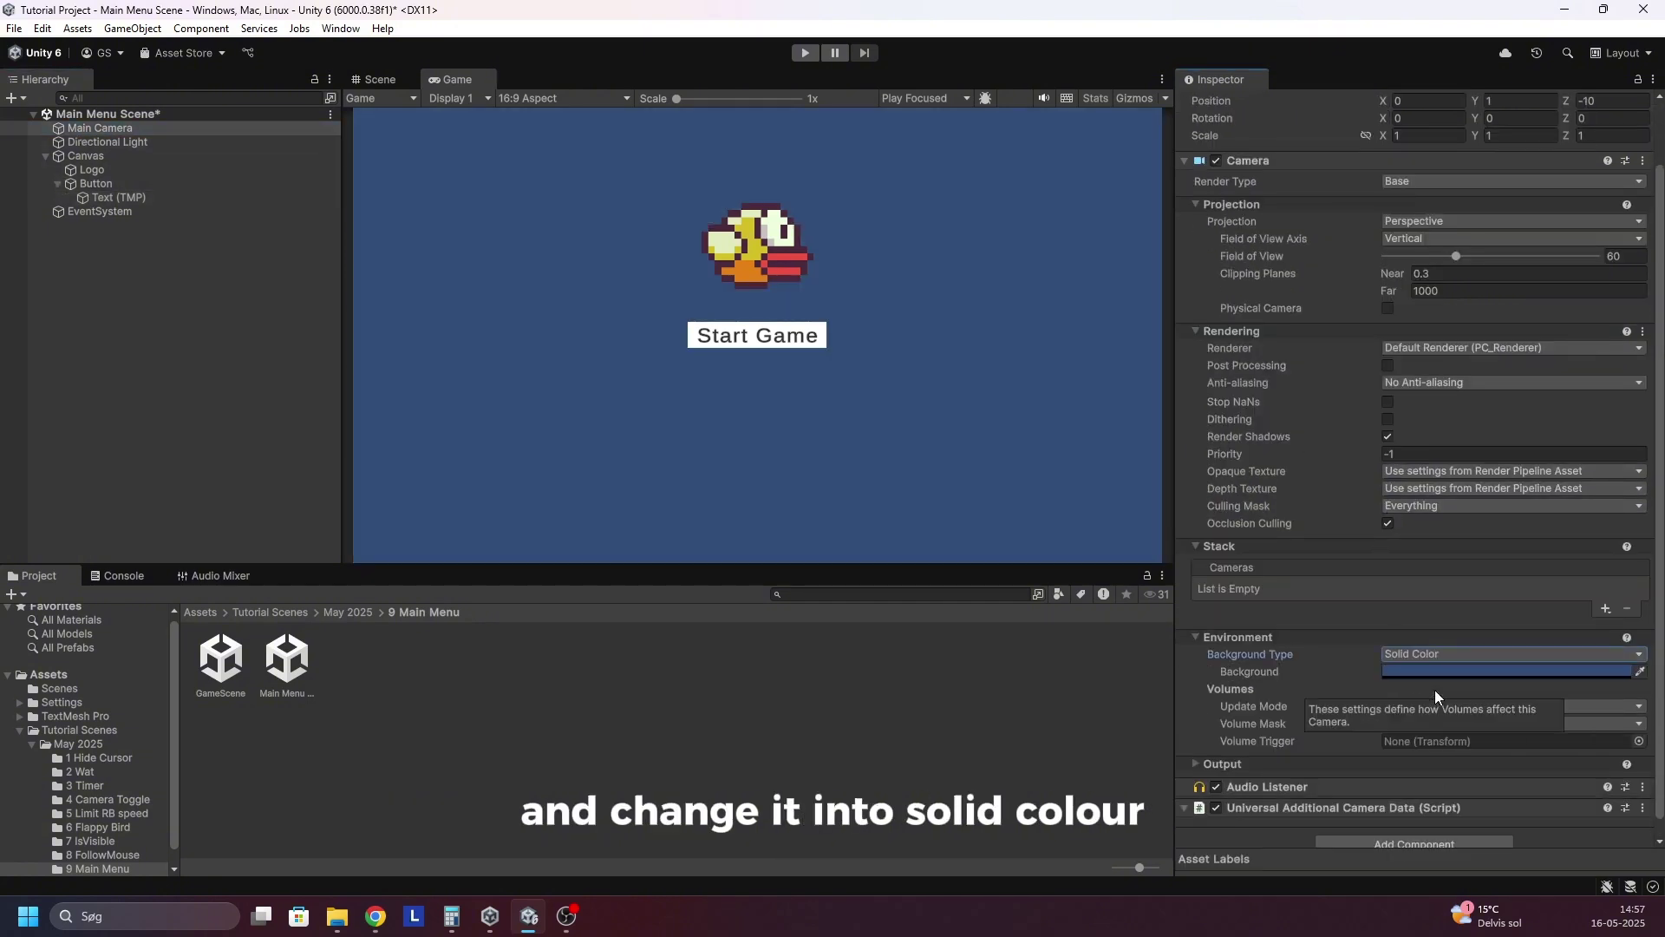
left_click(1414, 671)
left_click_drag(1481, 647, 1492, 578)
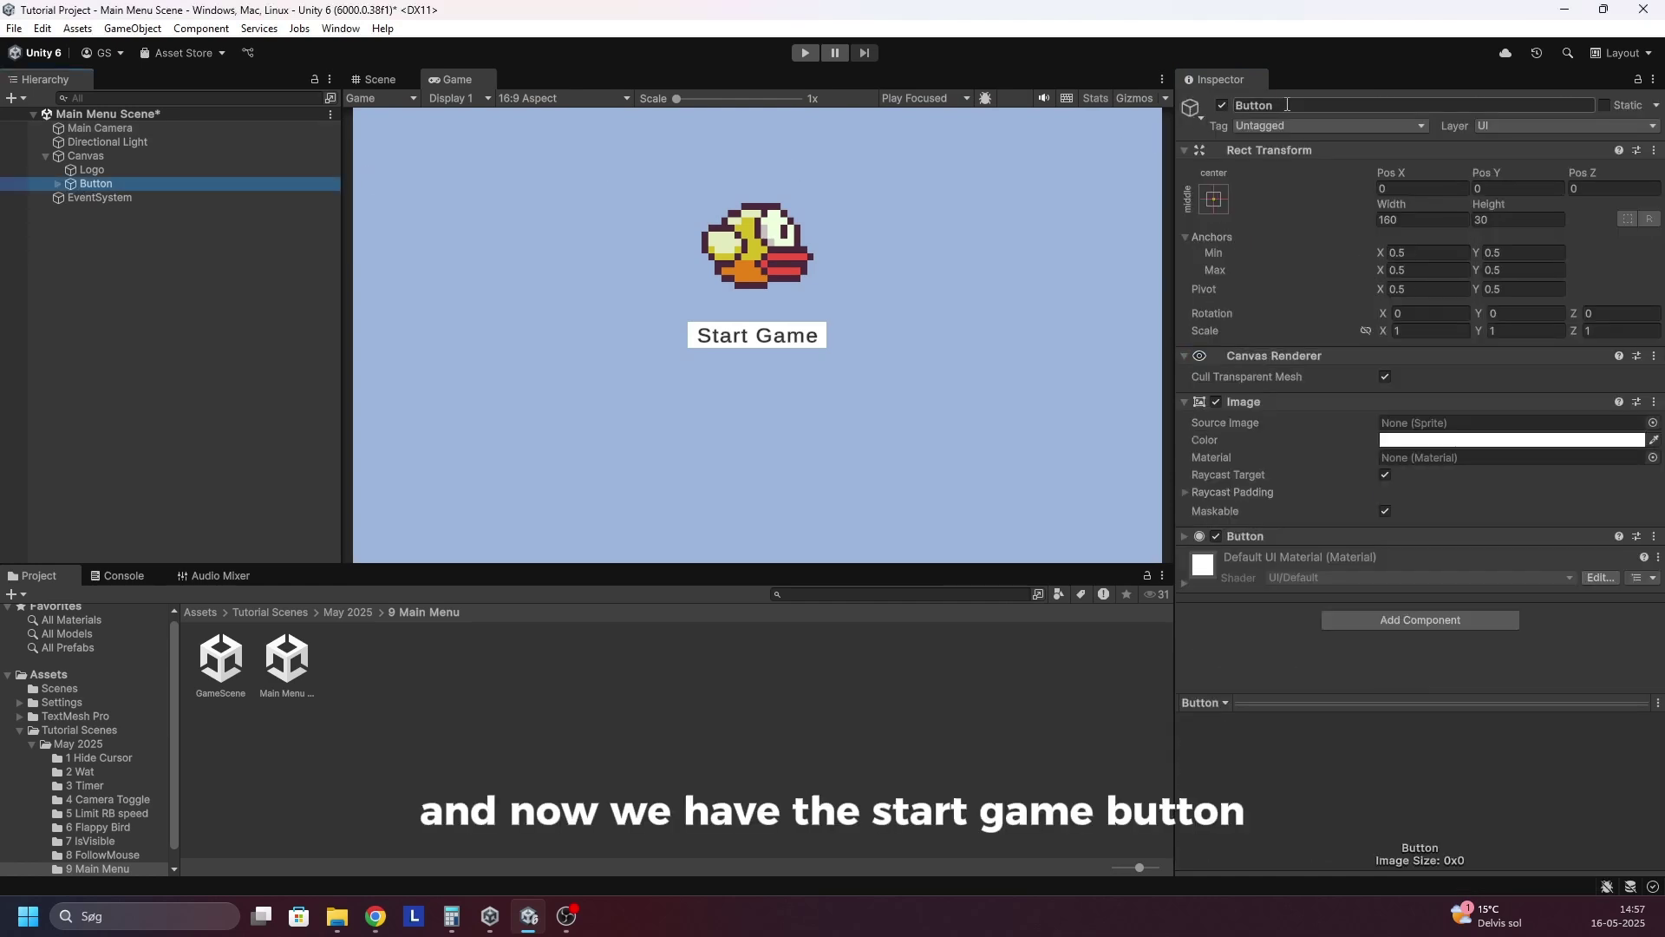
Rename the button 'Start Game', then duplicate it below as 'Quit Game'.
left_click(1288, 105)
type("St")
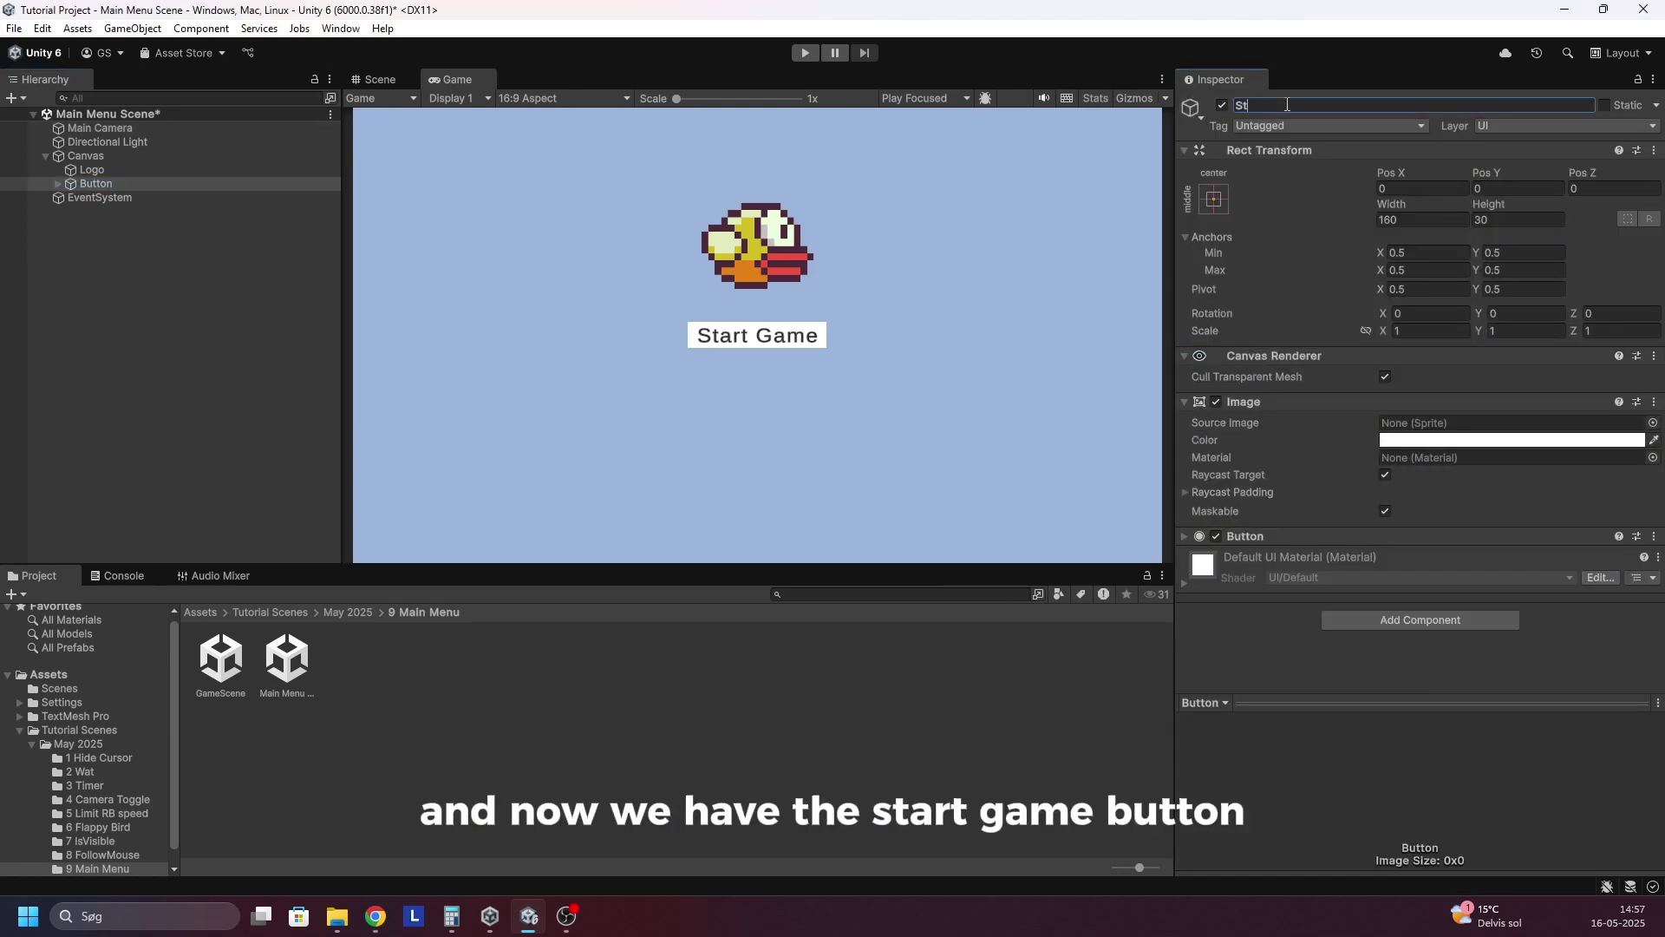
type("arrt")
type(" Game")
key("Return")
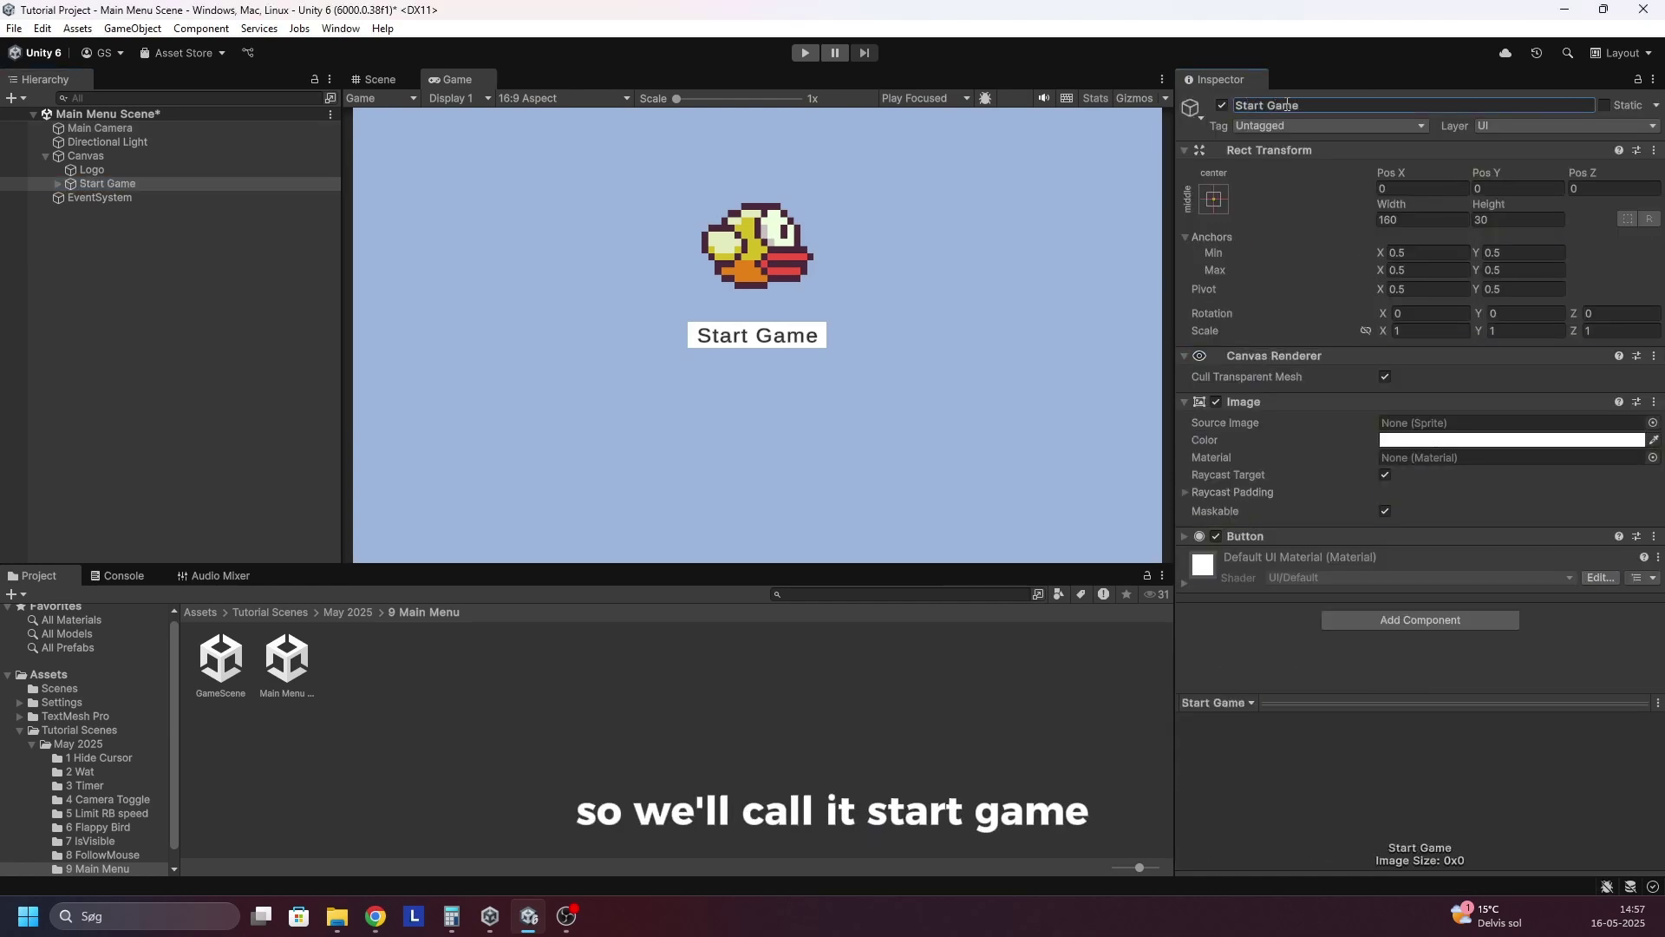
key("ctrl+d")
left_click(385, 82)
left_click_drag(721, 265, 721, 311)
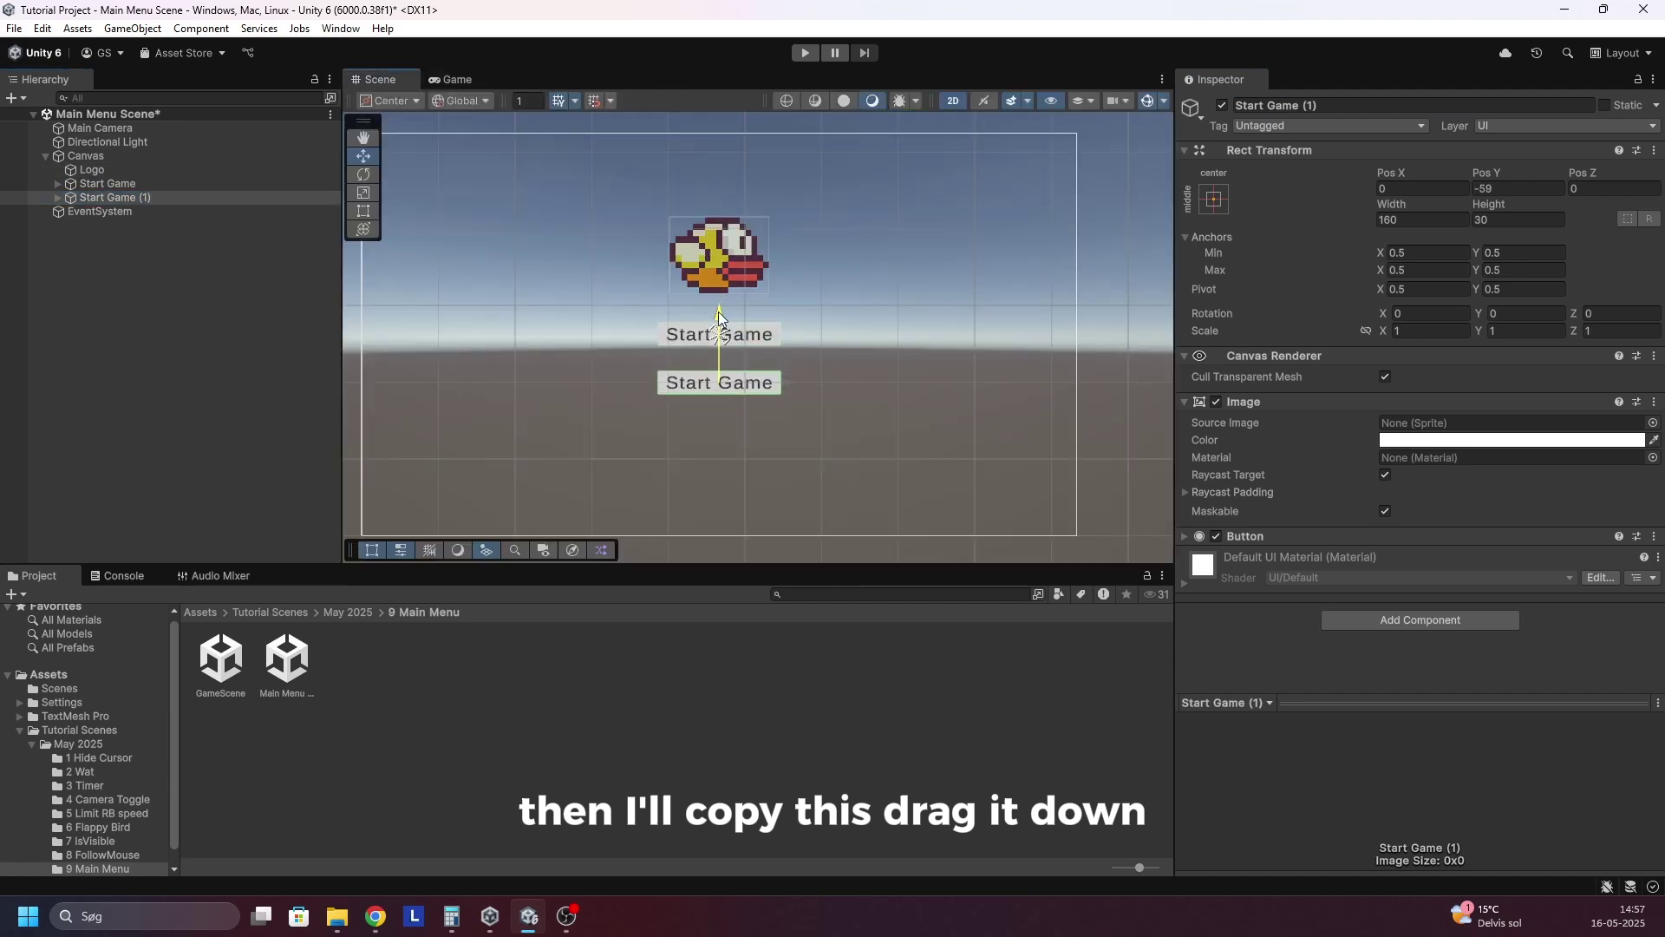
left_click(1313, 105)
type("Quit Game")
key("Return")
Change the Quit Game button's label text to 'Quit' and preview the game view.
left_click(58, 197)
left_click(99, 211)
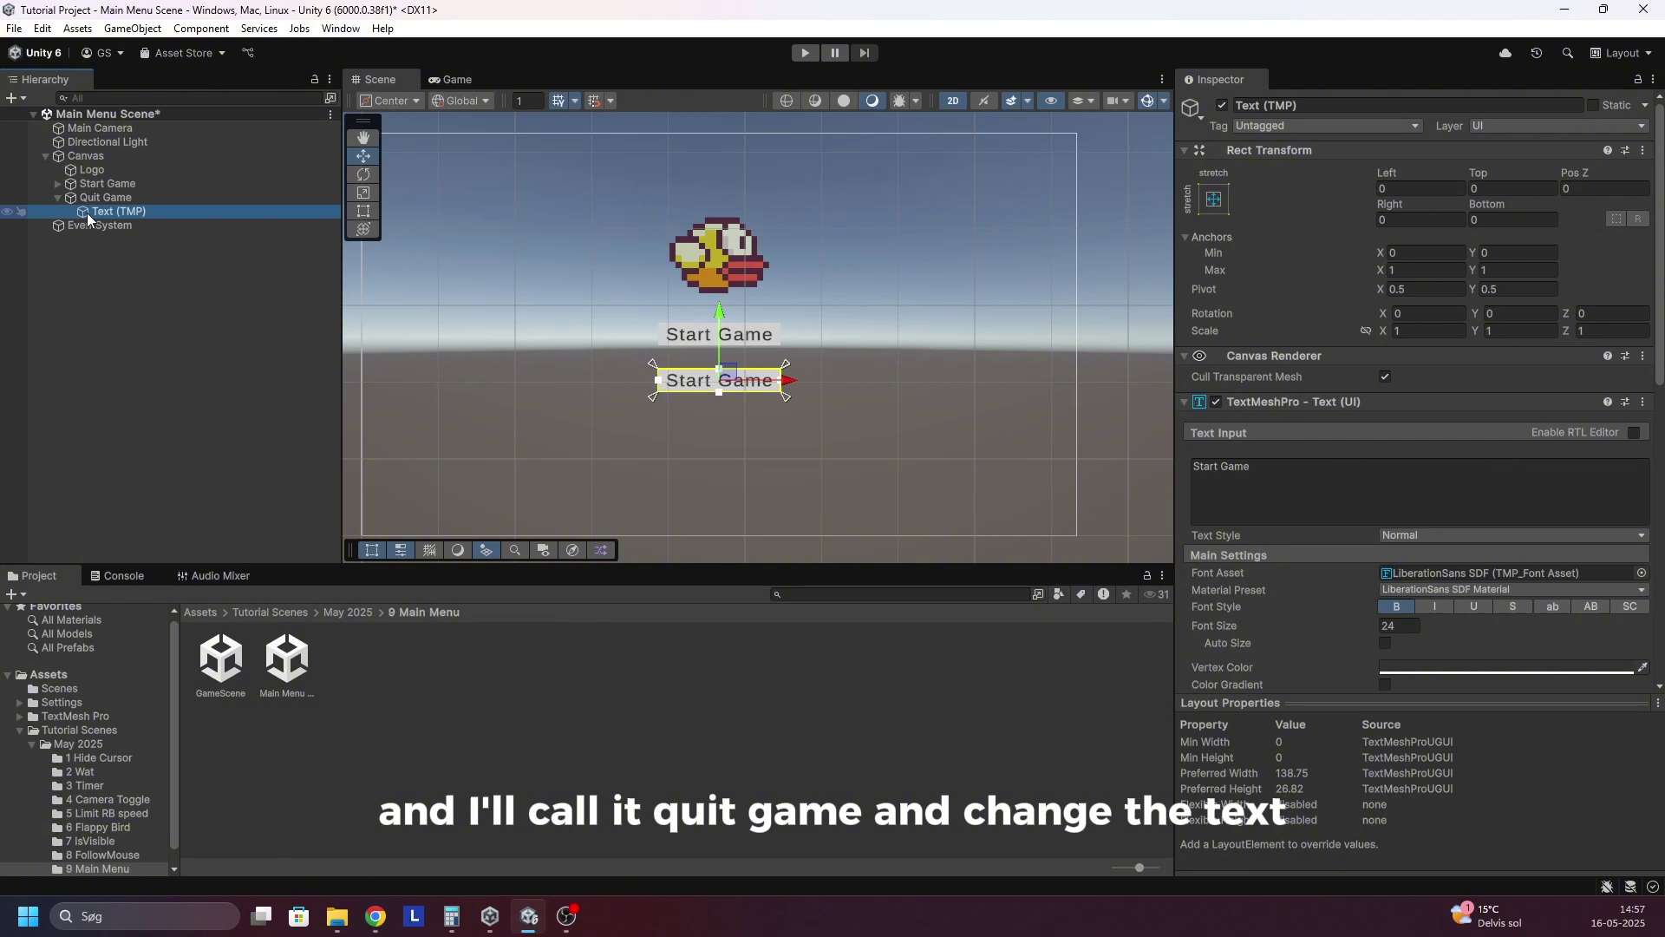
left_click(1398, 497)
key("BackSpace")
type("Quit")
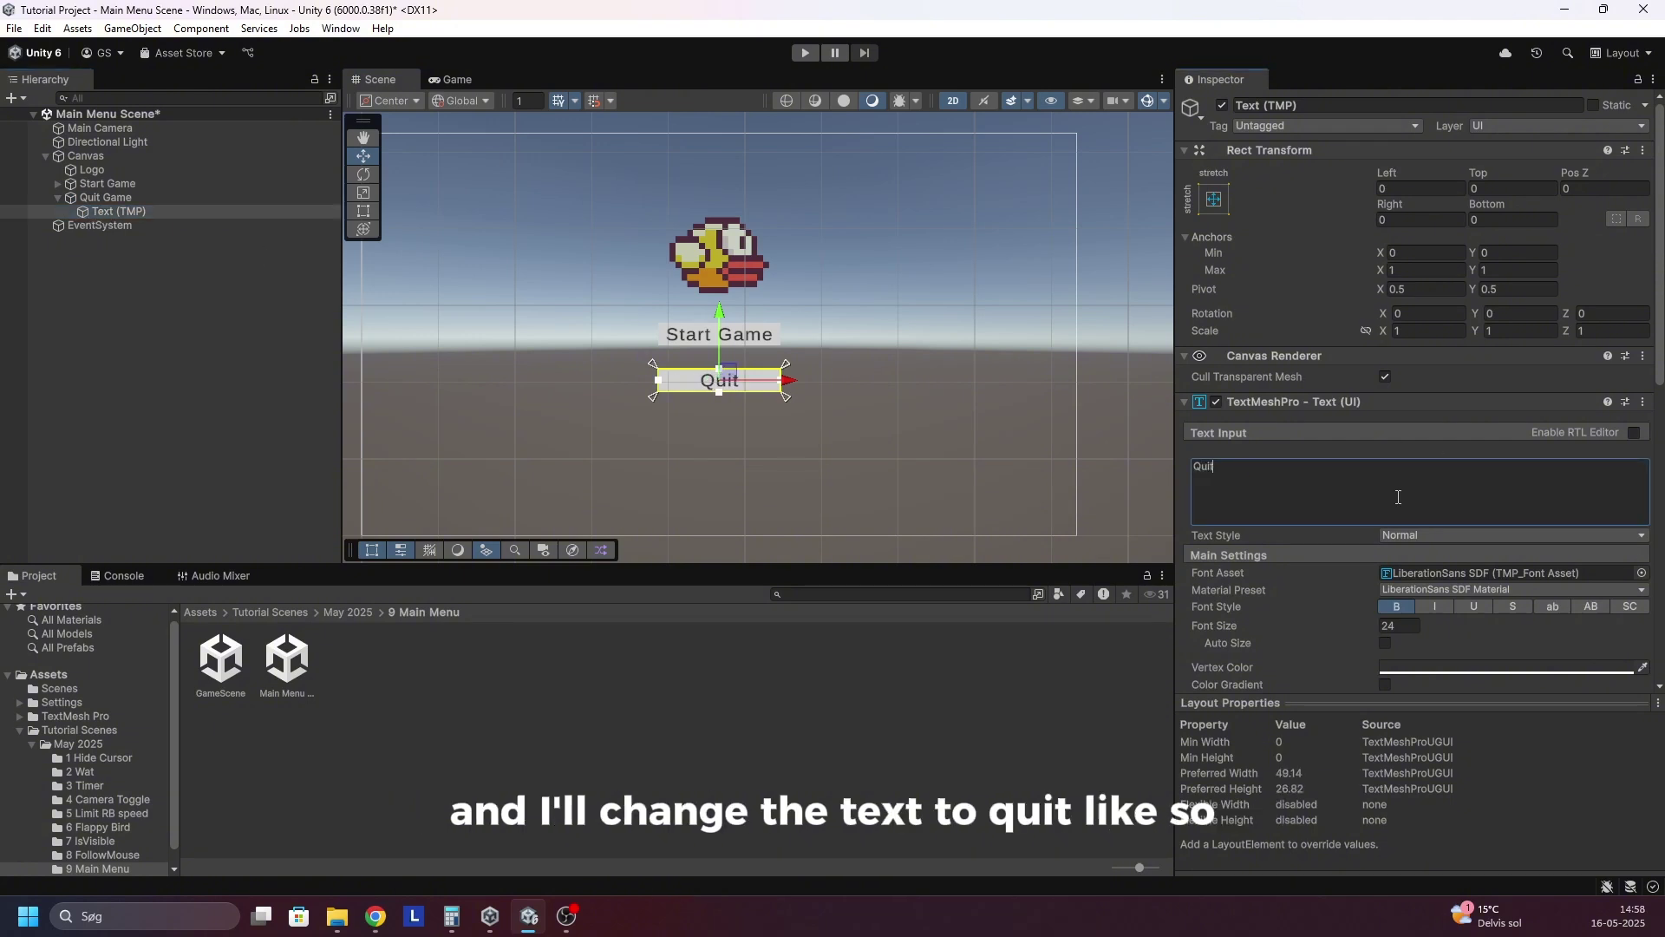
key("ctrl+2")
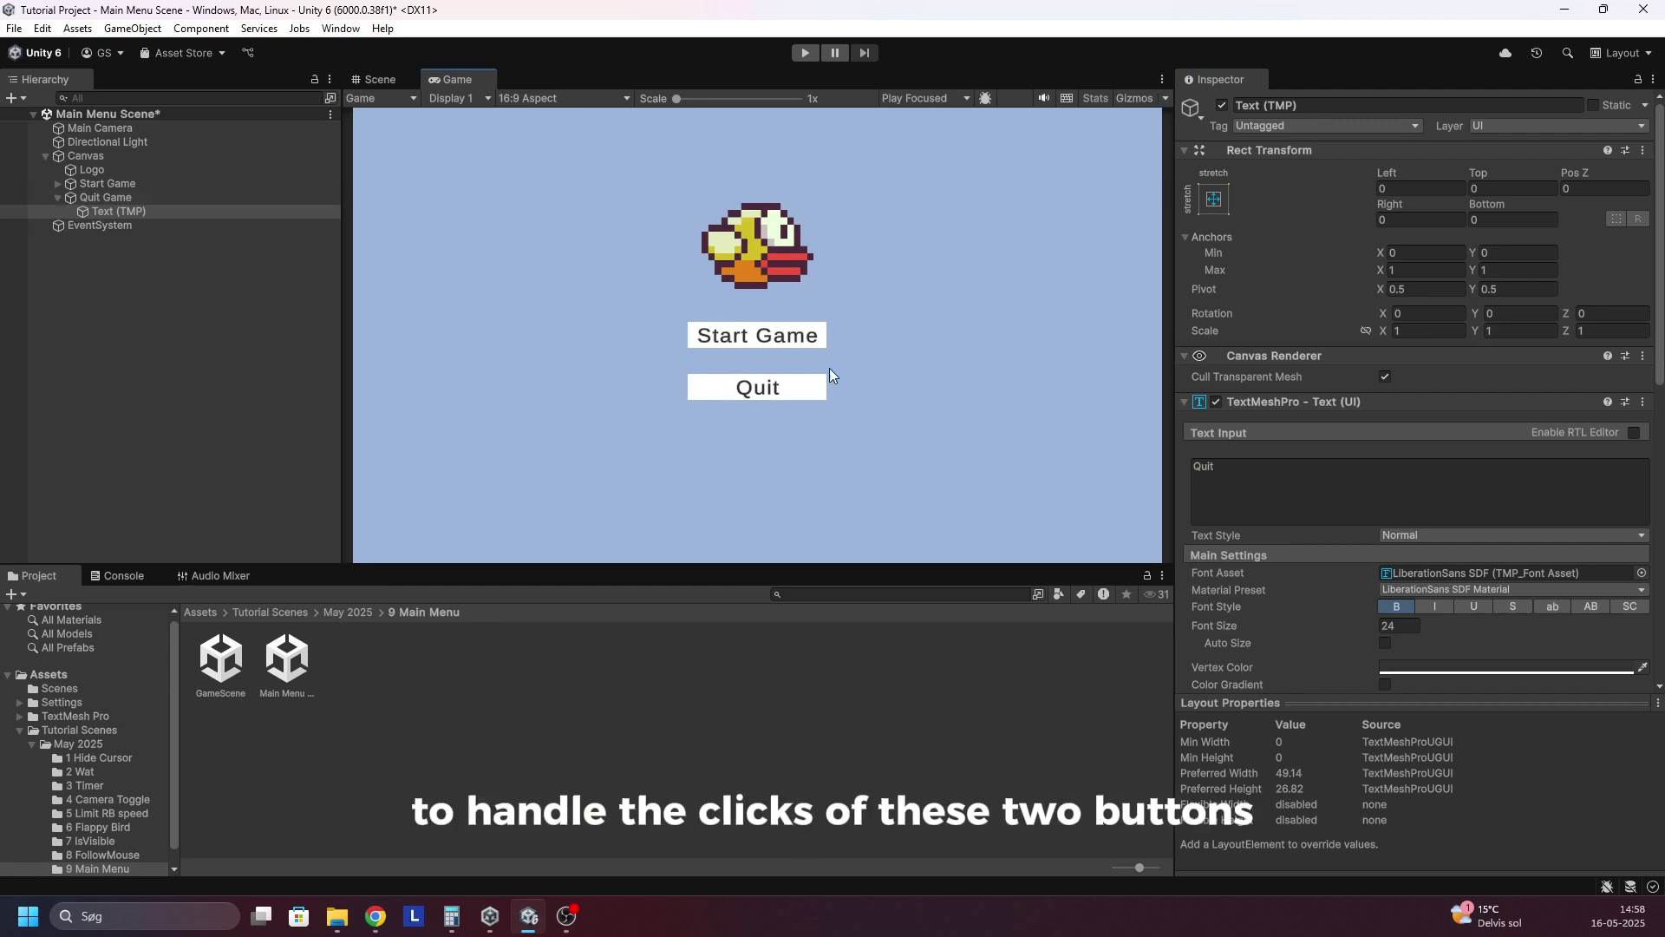
Create a MonoBehaviour script named MainMenuManager and open it in Visual Studio.
right_click(419, 670)
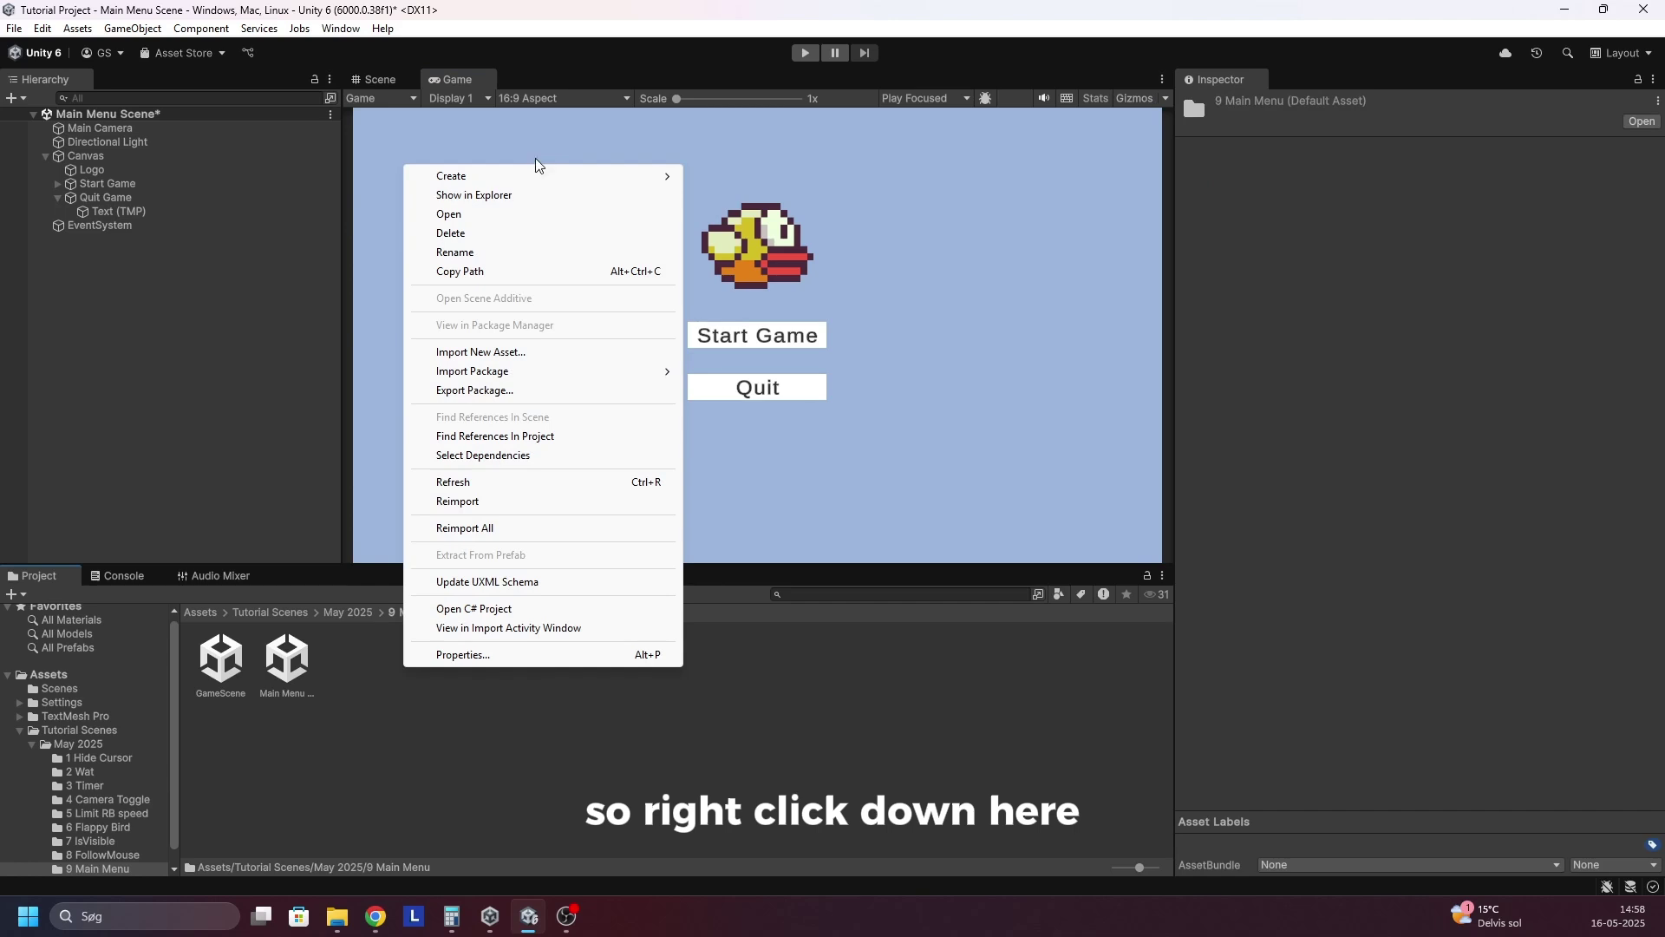
mouse_move(523, 178)
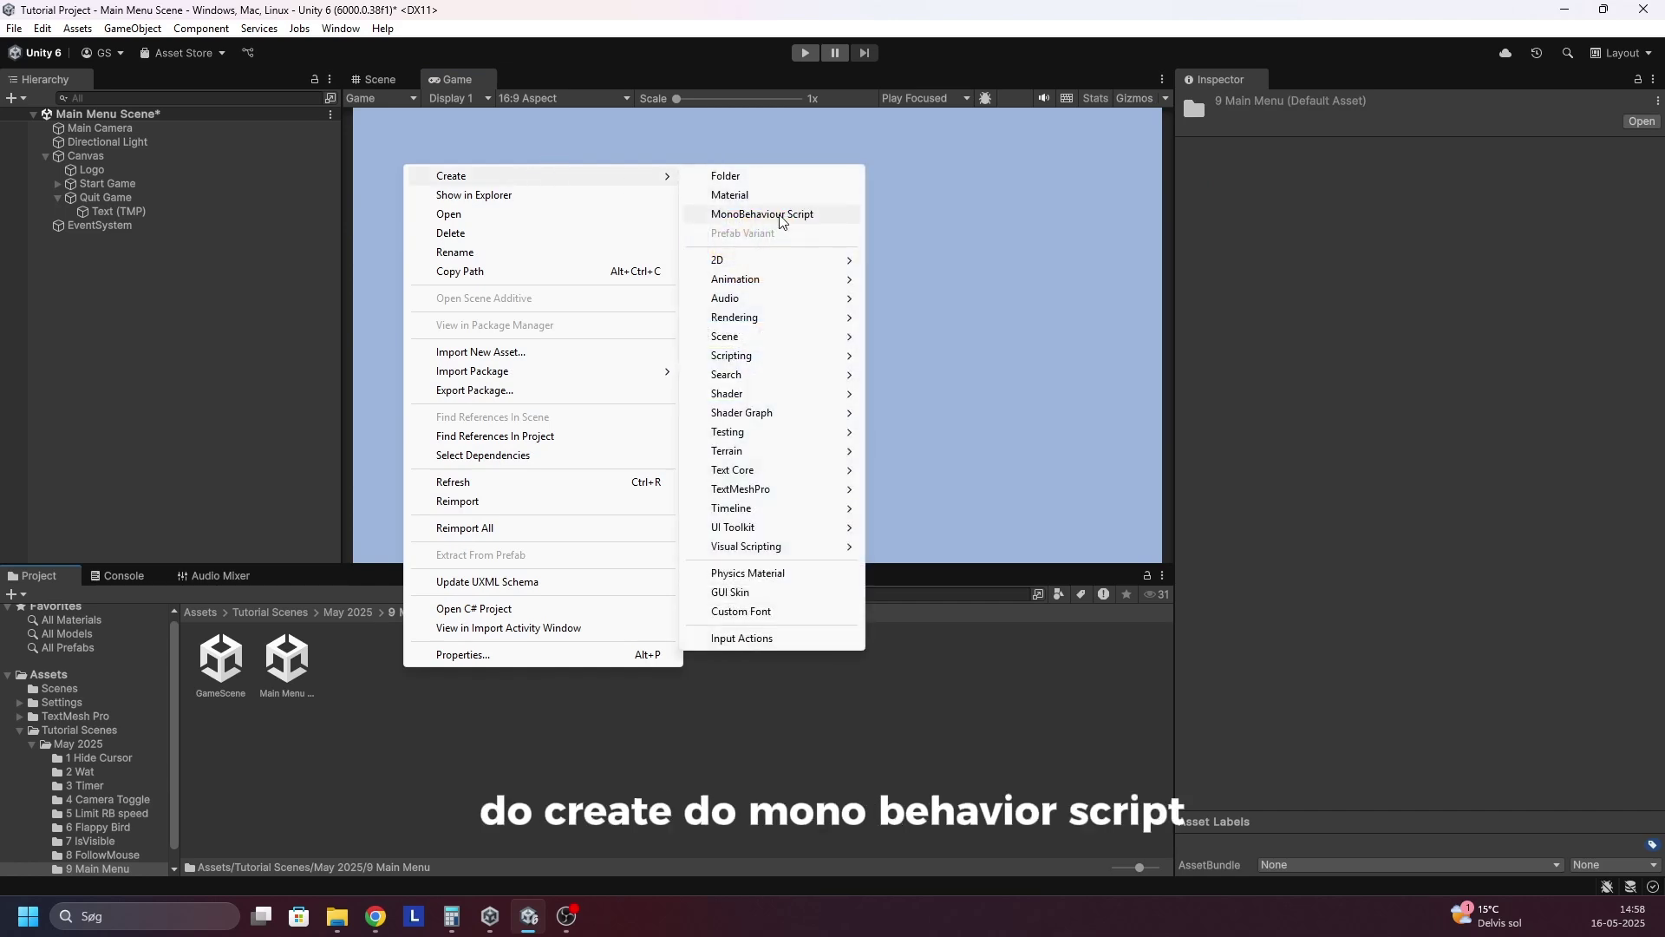
left_click(798, 214)
key("BackSpace")
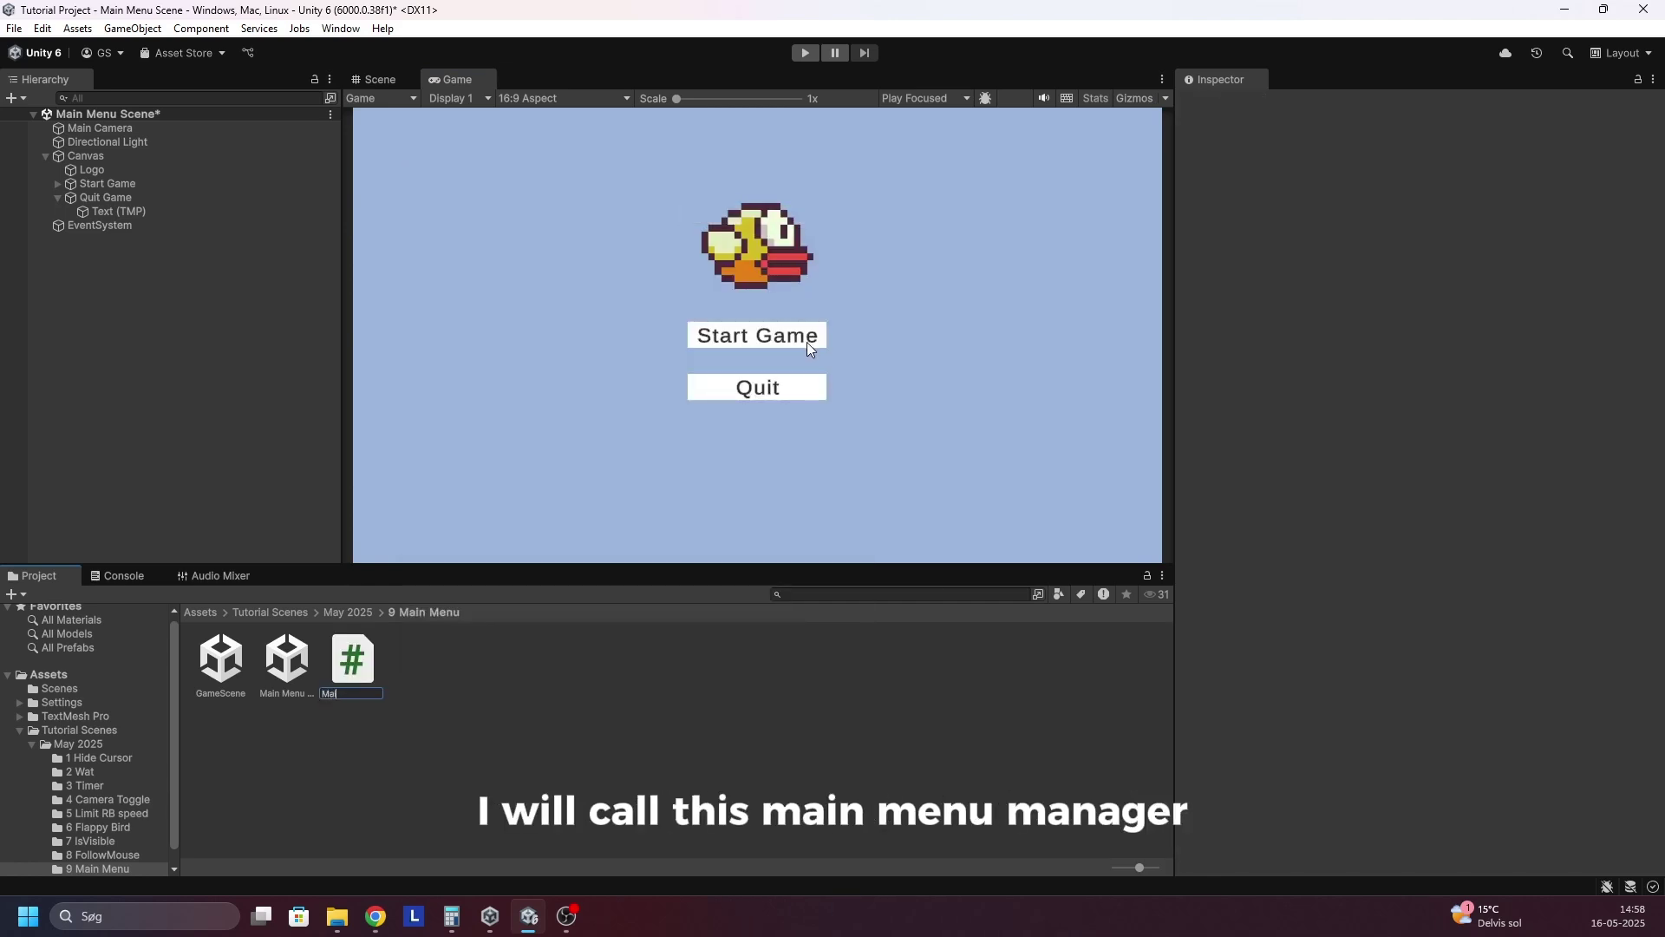
type("MainMenuManager")
key("Return")
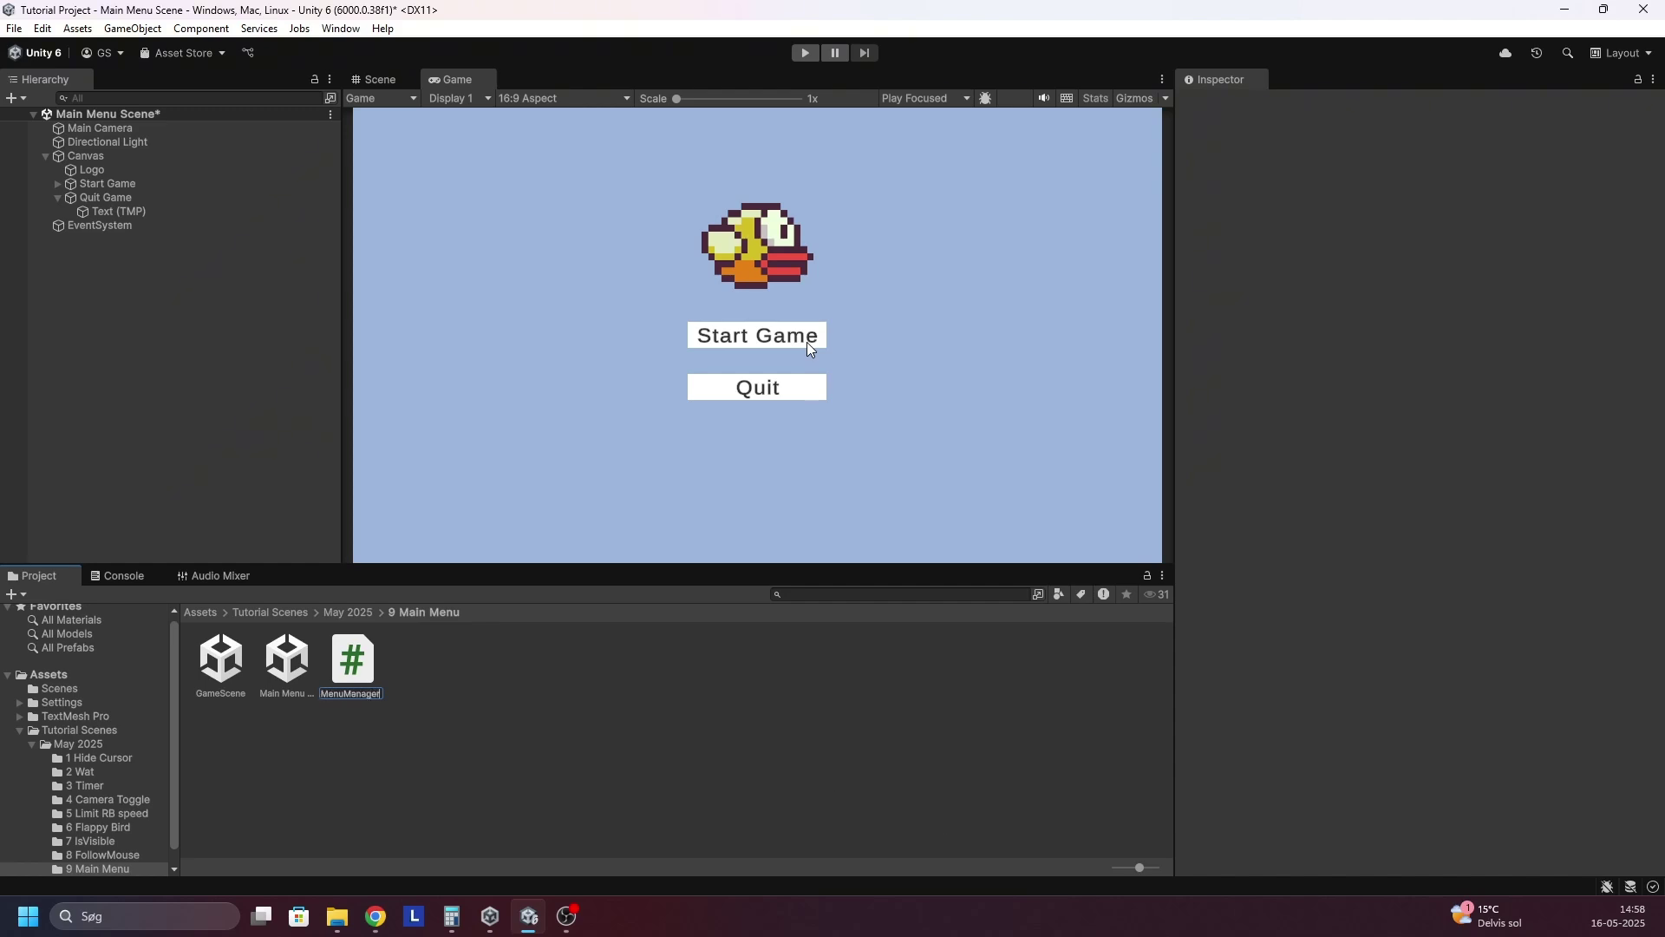
double_click(355, 661)
left_click_drag(126, 317, 76, 173)
Delete the default Start and Update methods and add a UnityEngine.SceneManagement using line.
key("Delete")
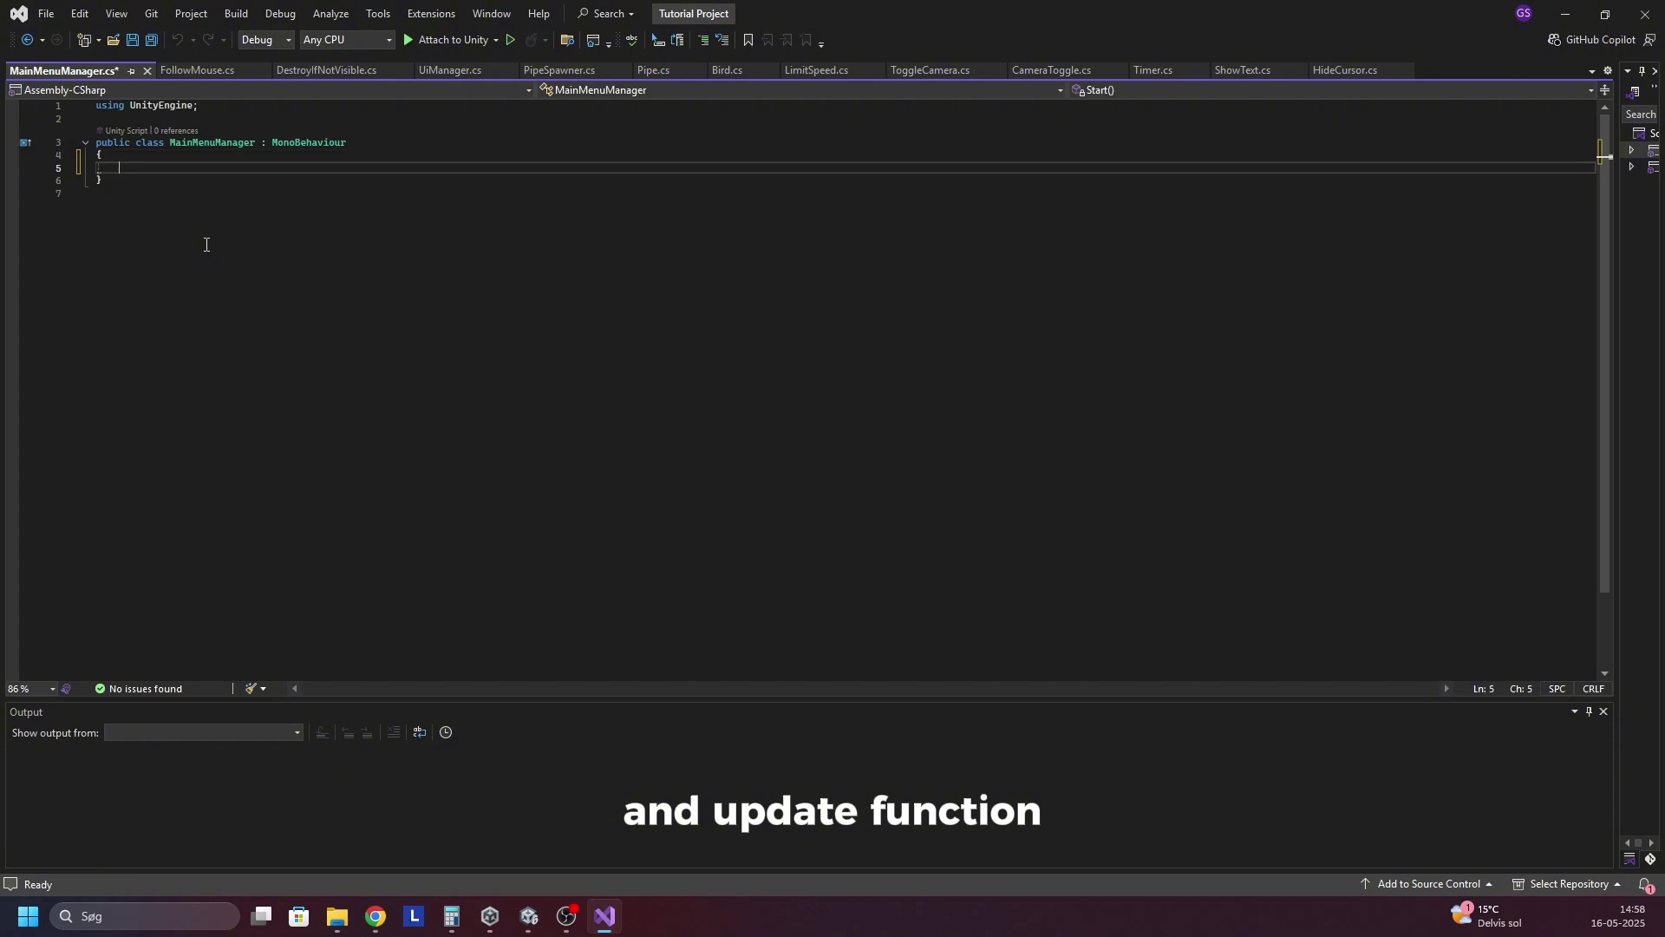
left_click(221, 109)
key("Return")
type("using ")
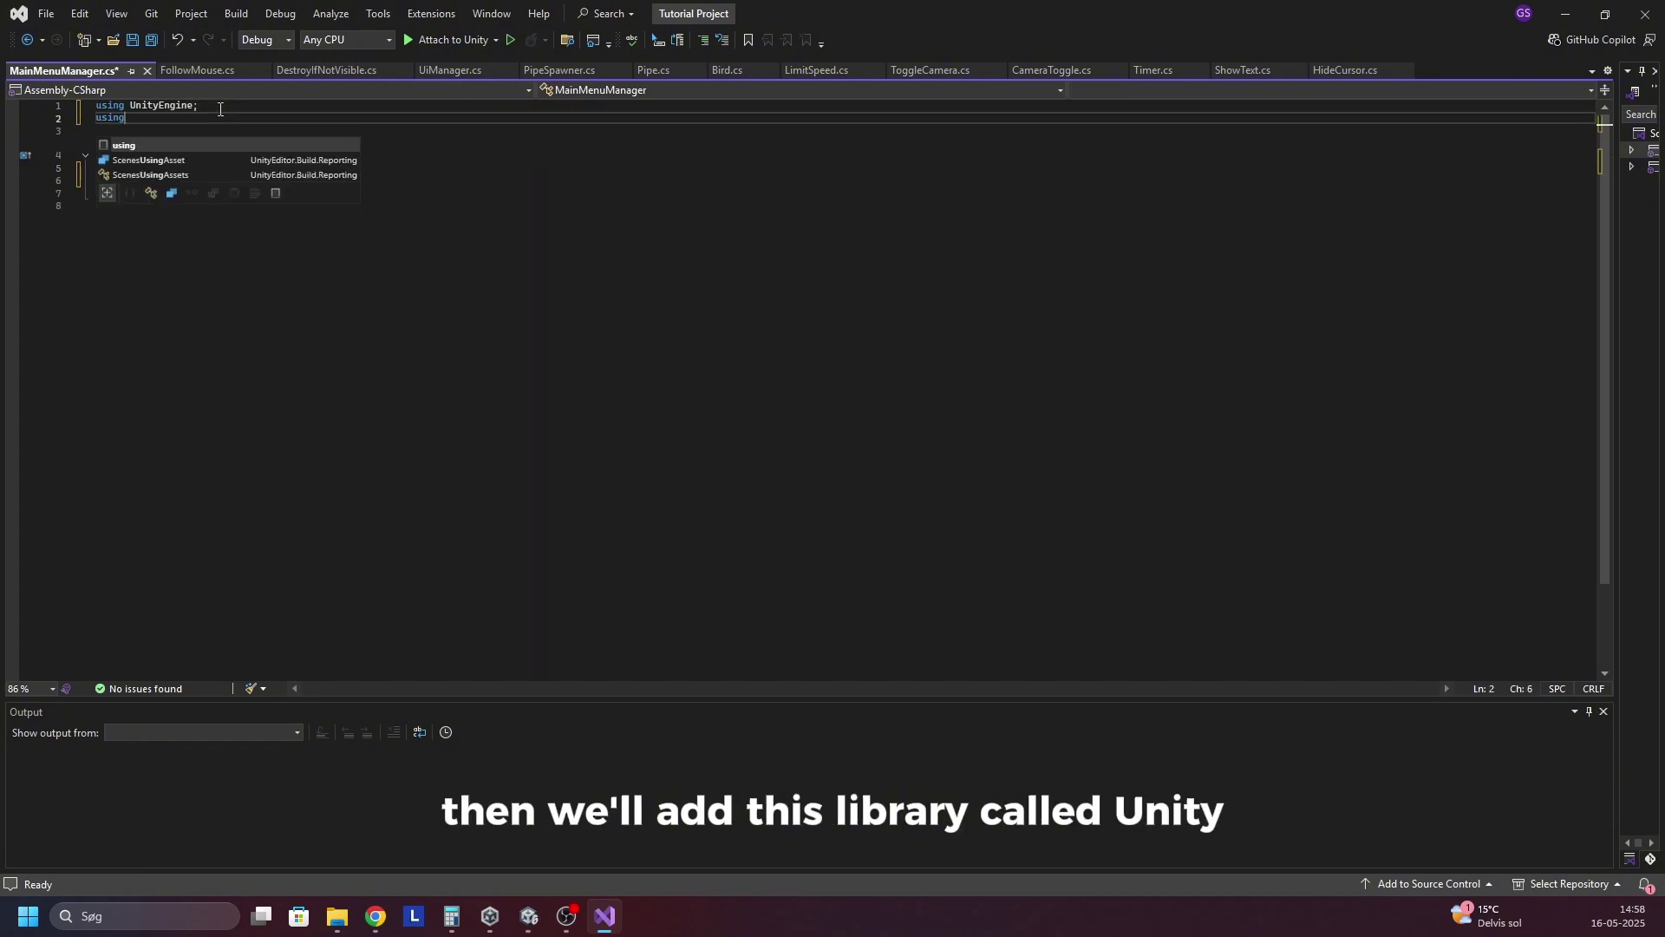
type("UnityEngine.")
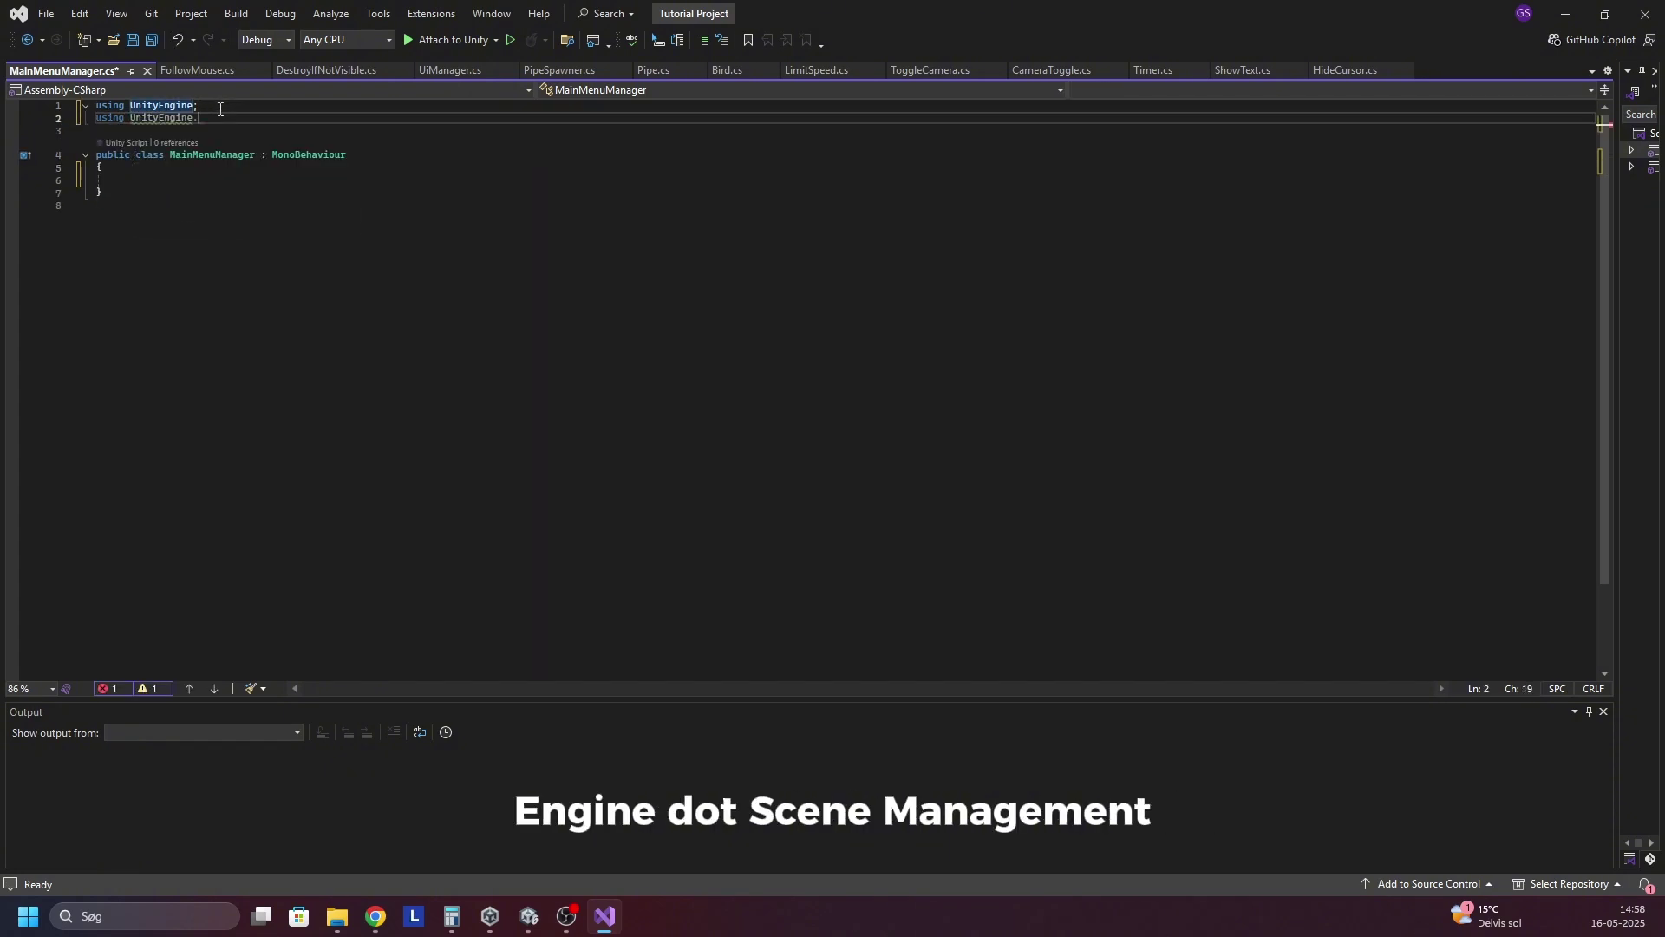
type("sce;")
Write a public LoadScene(string sceneName) method that calls SceneManager.LoadScene.
left_click(166, 183)
type("public void L")
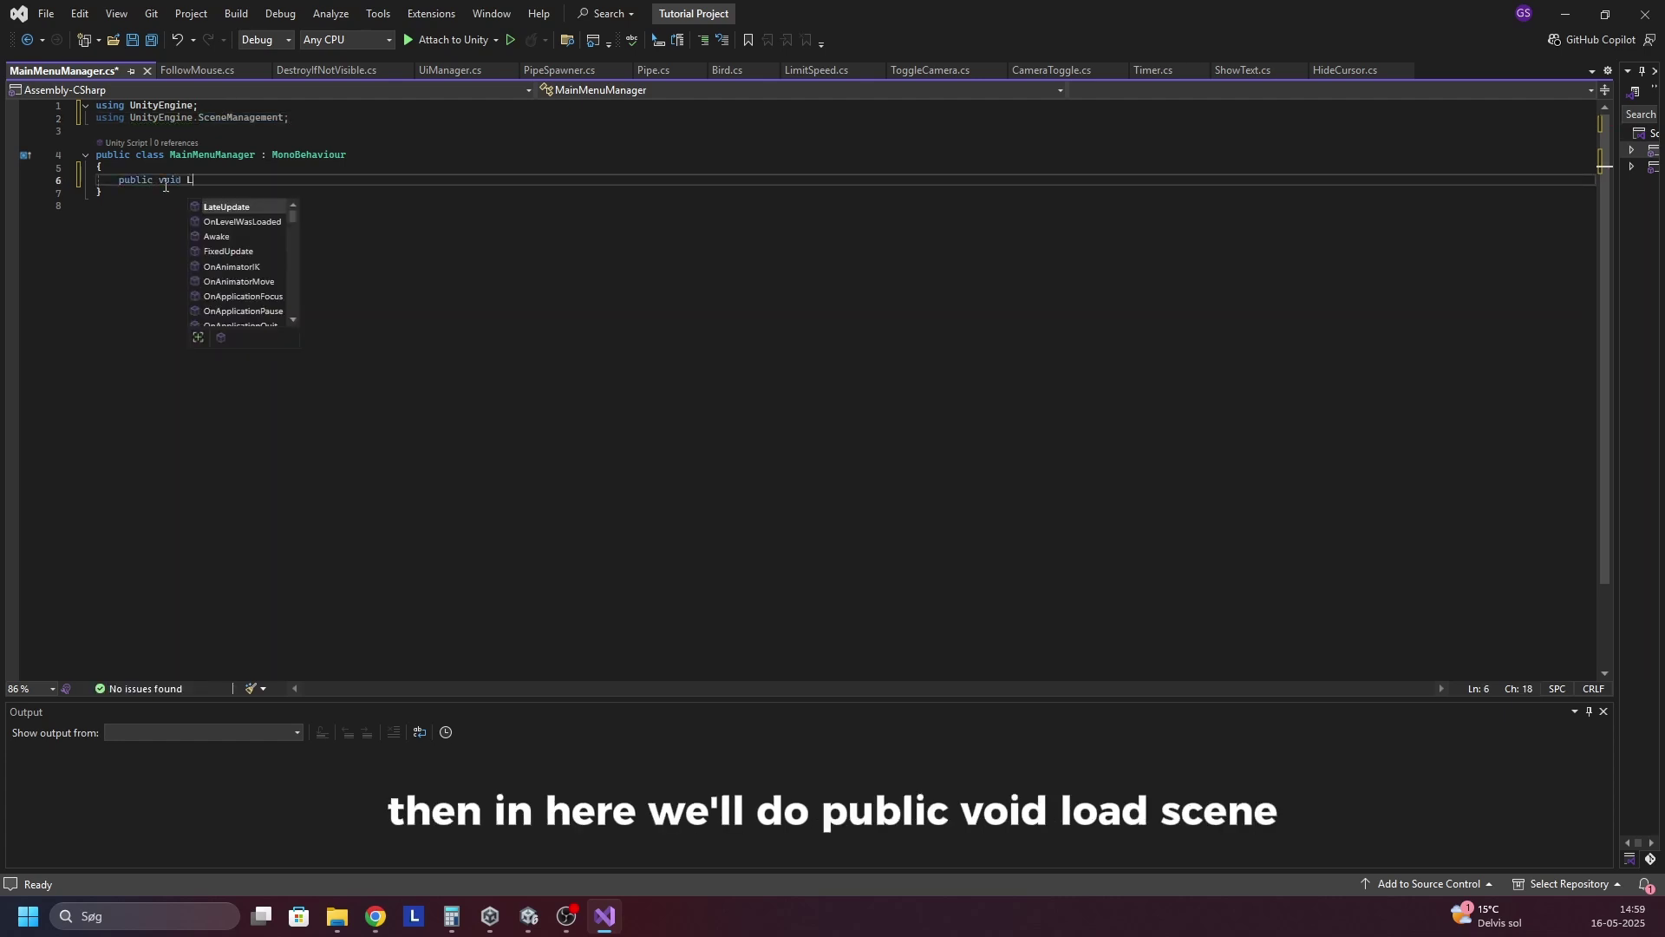
type("oadScene")
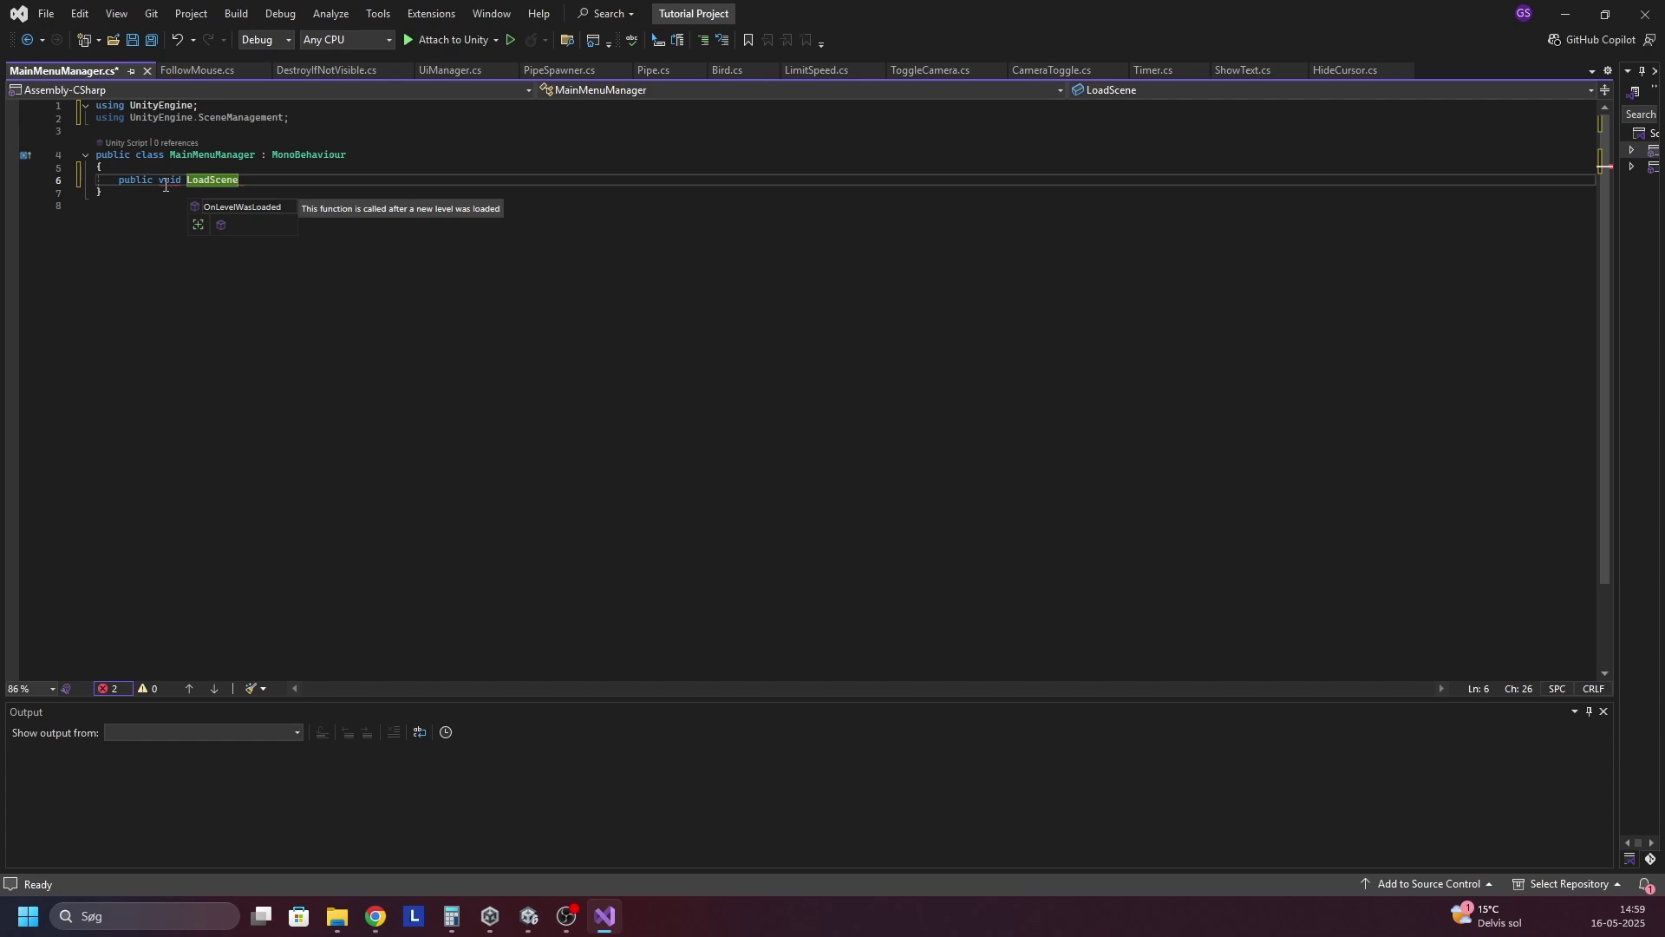
type("(string")
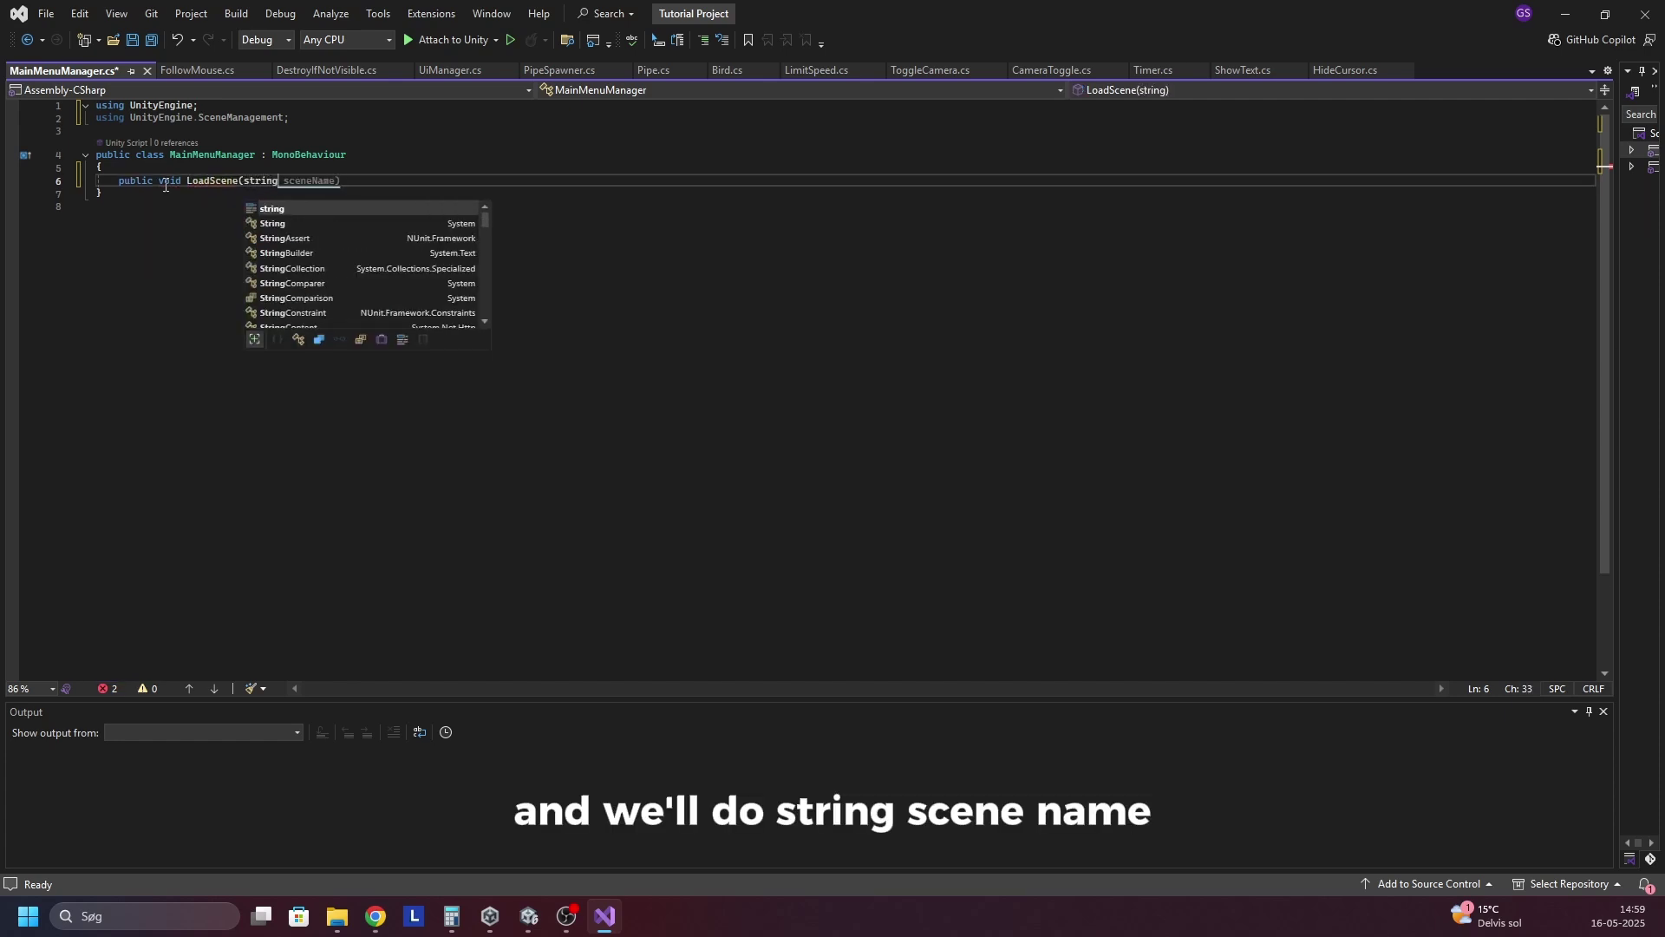
type(" sceneN")
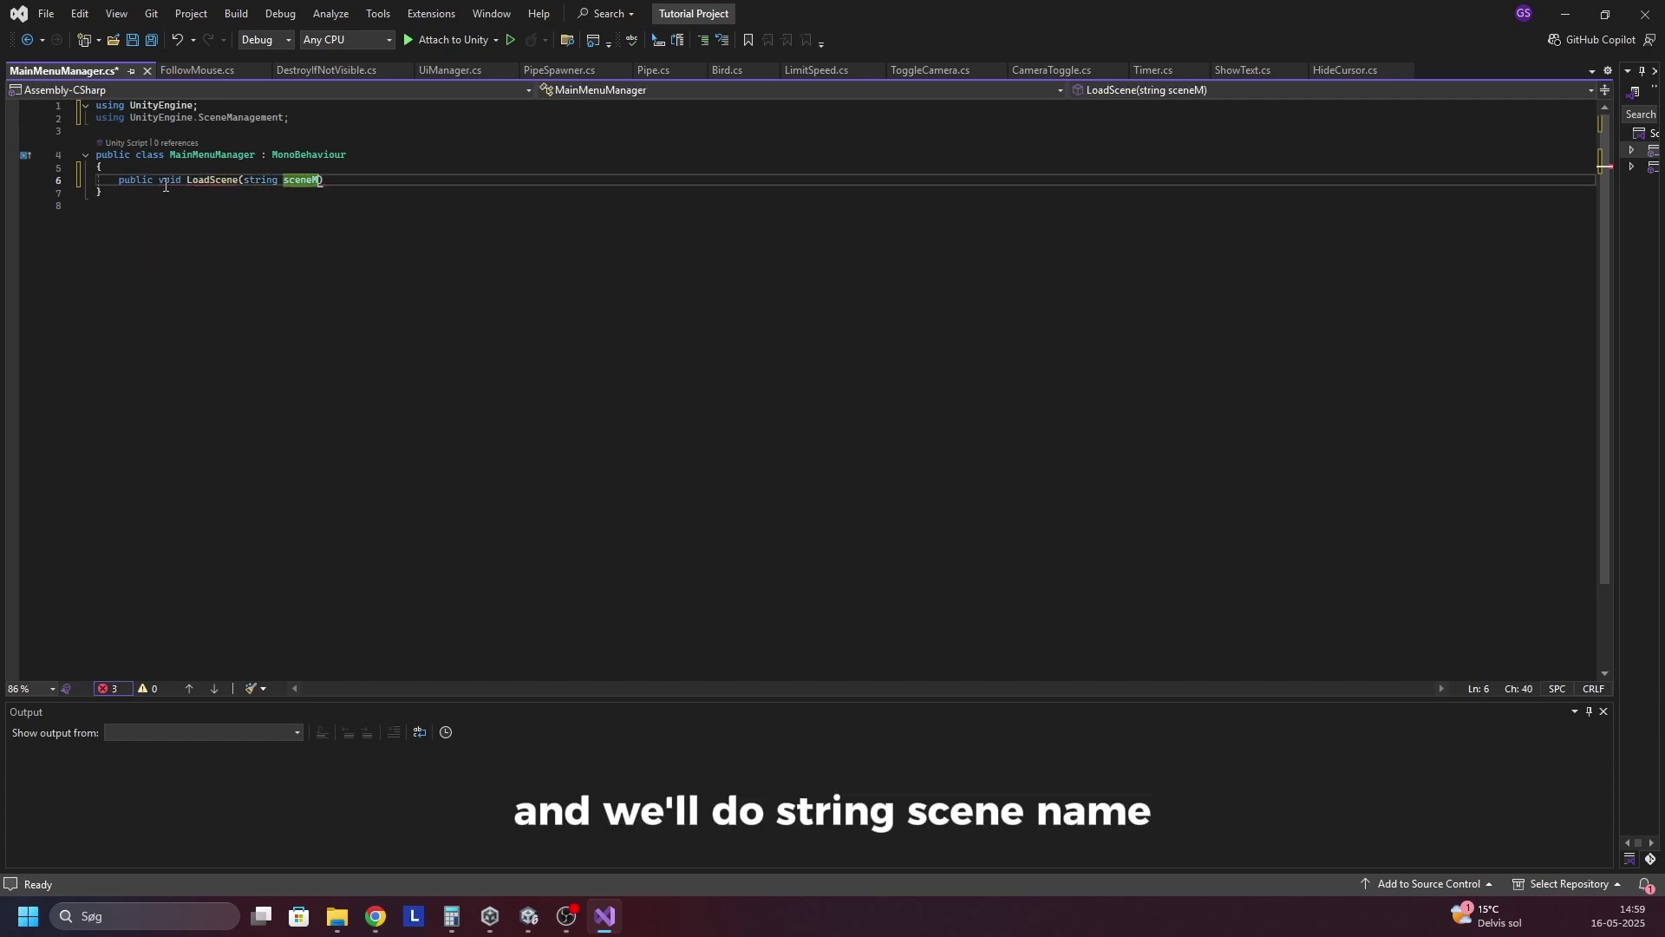
key("Tab")
type(")")
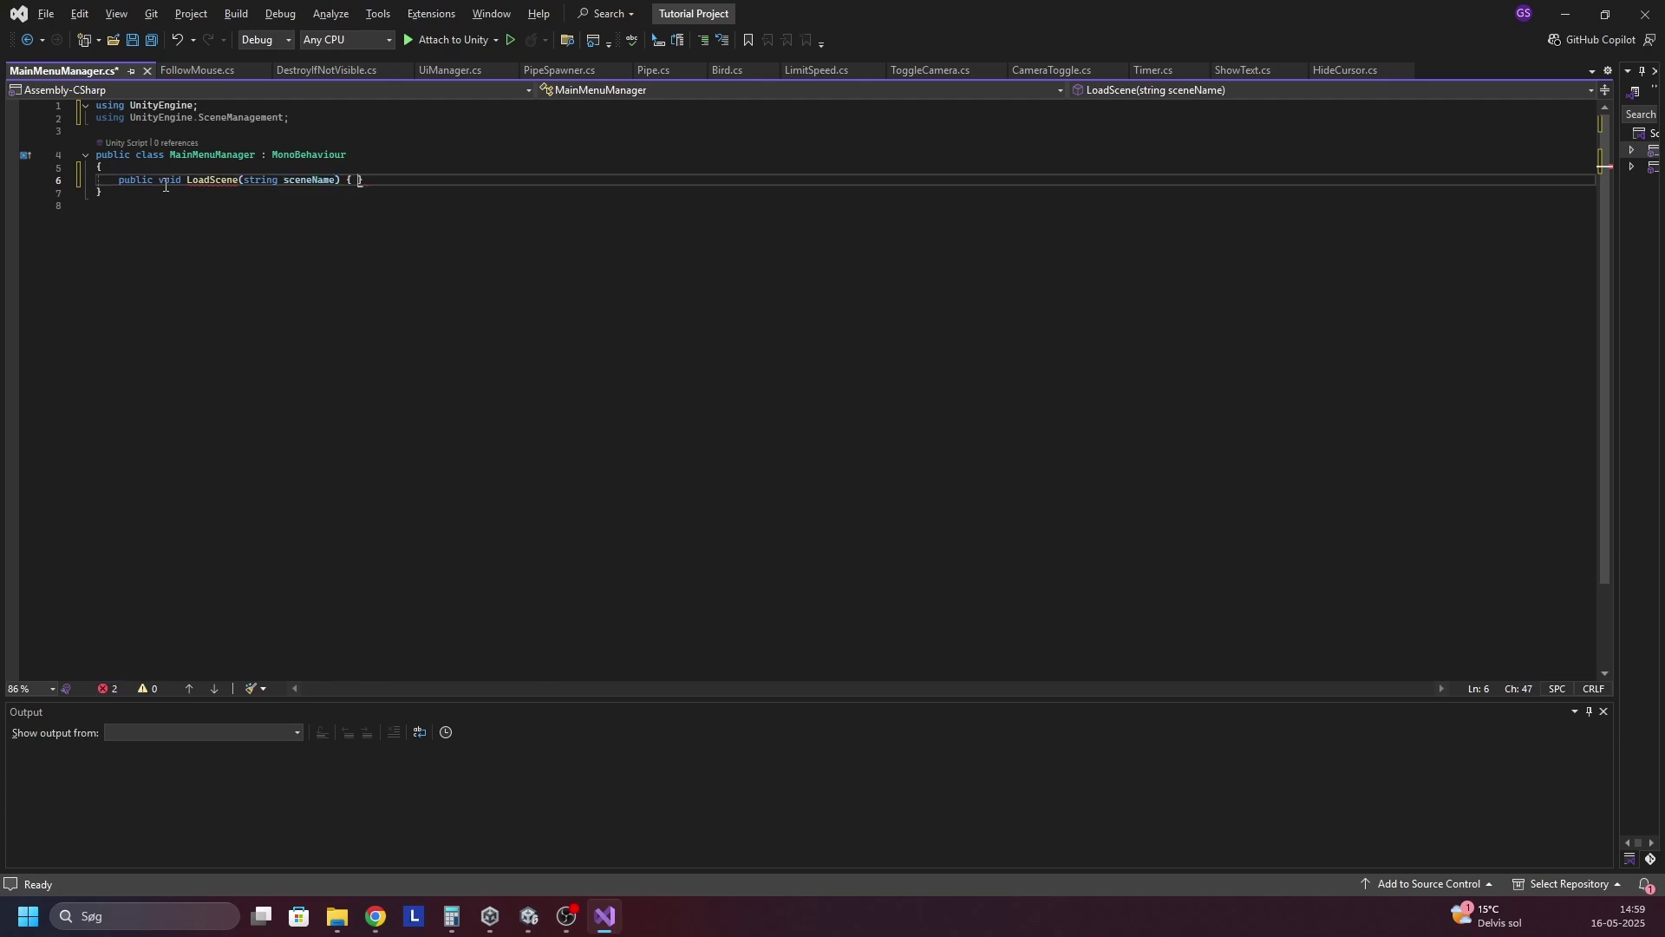
key("Return")
type("{")
key("Return")
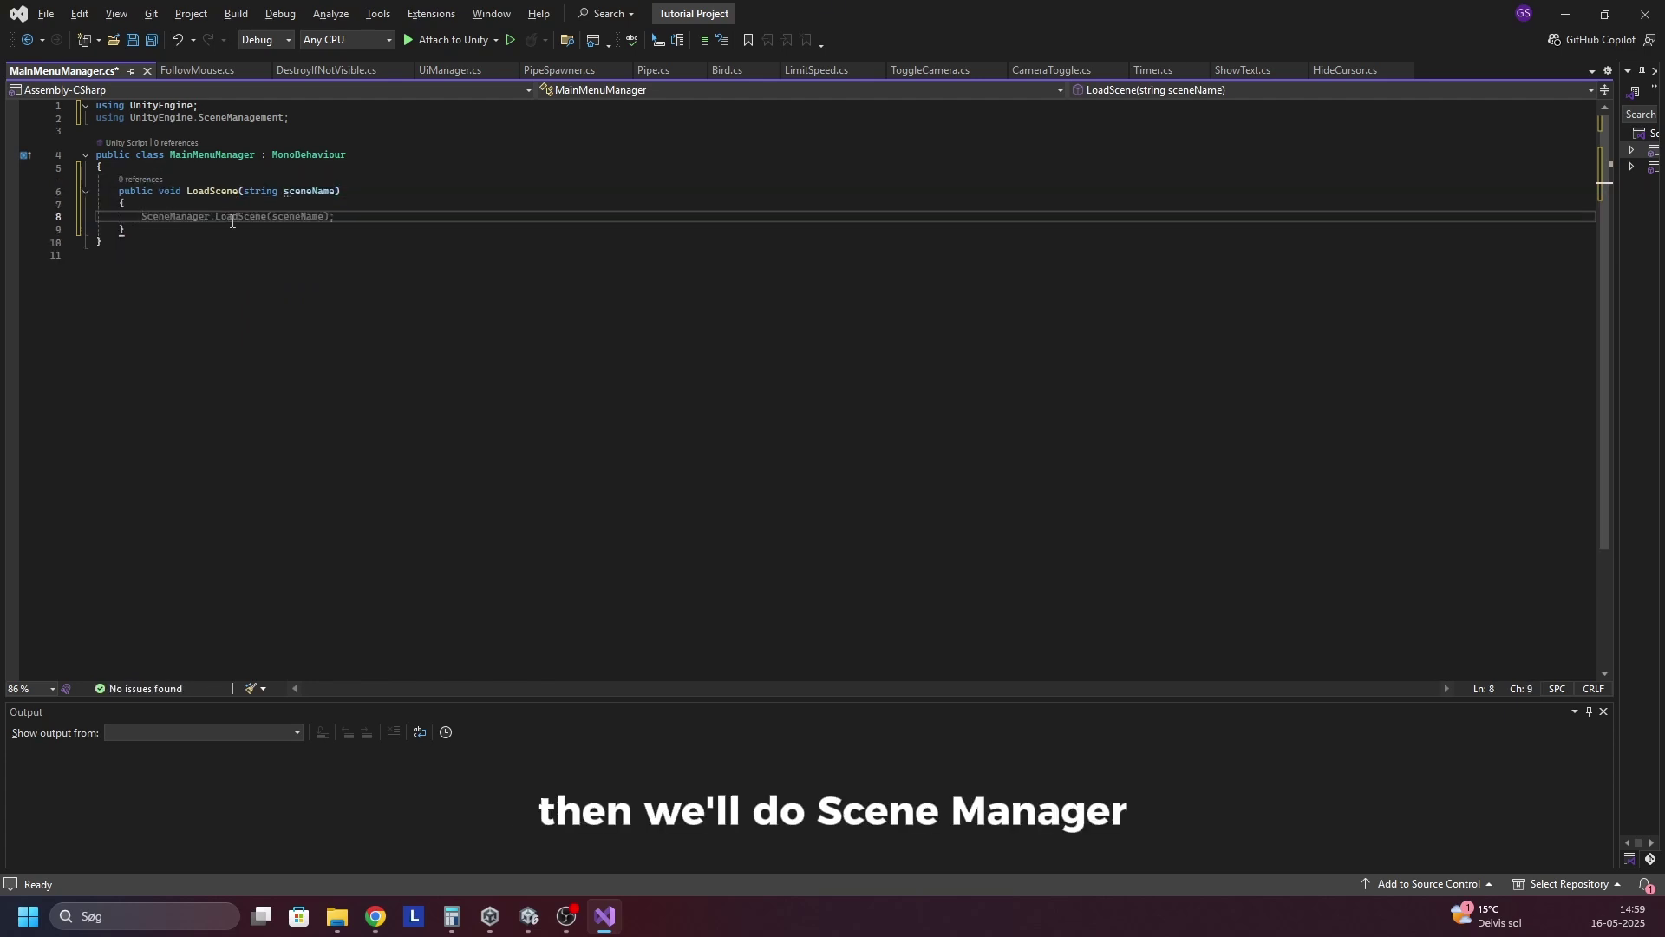
key("Tab")
Add a public QuitGame() method calling Application.Quit() and save the script.
left_click(185, 232)
key("Return")
key("Return")
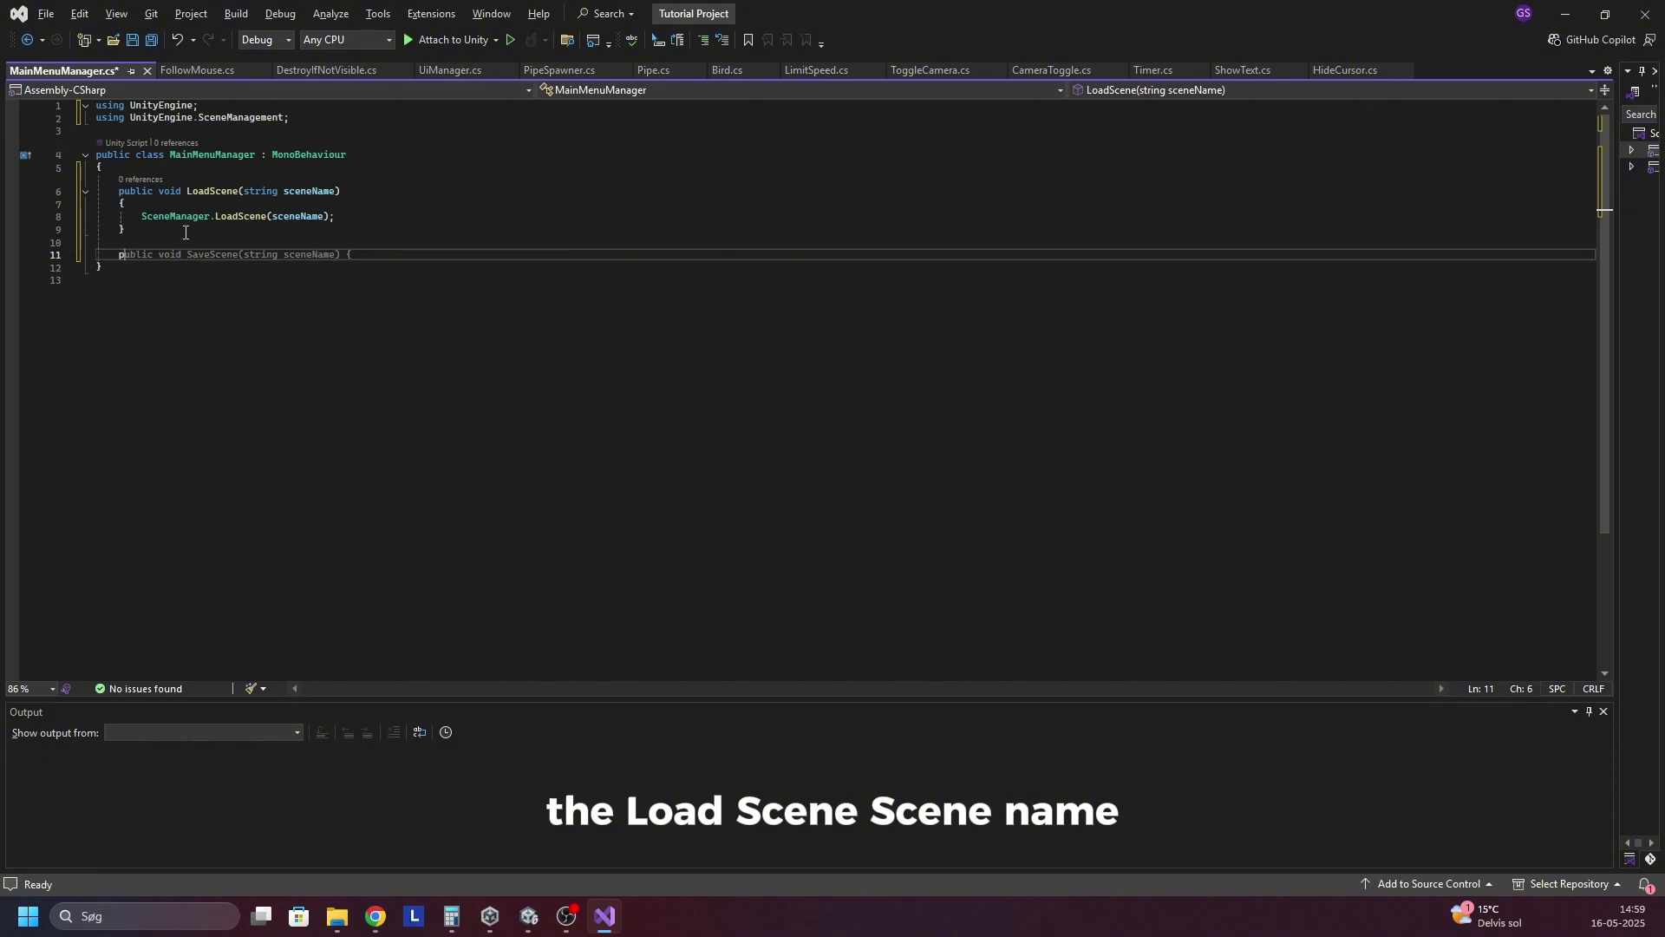
type("public void")
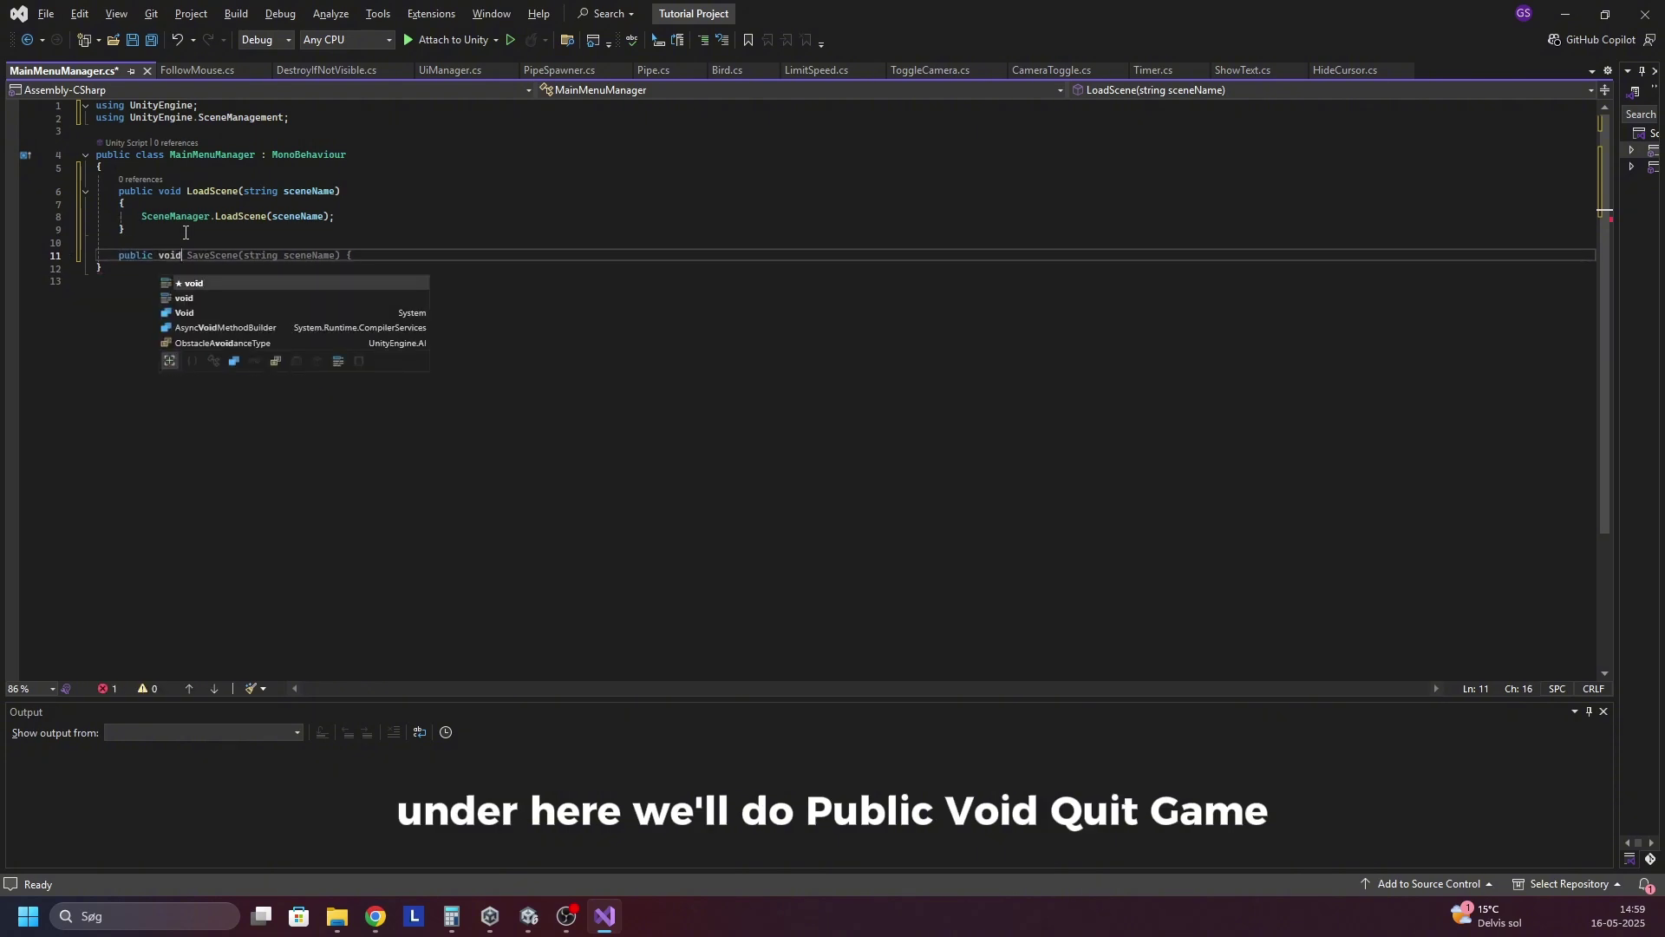
type(" QuitGame()")
key("Return")
type("{")
key("Return")
type("Application.Quit();")
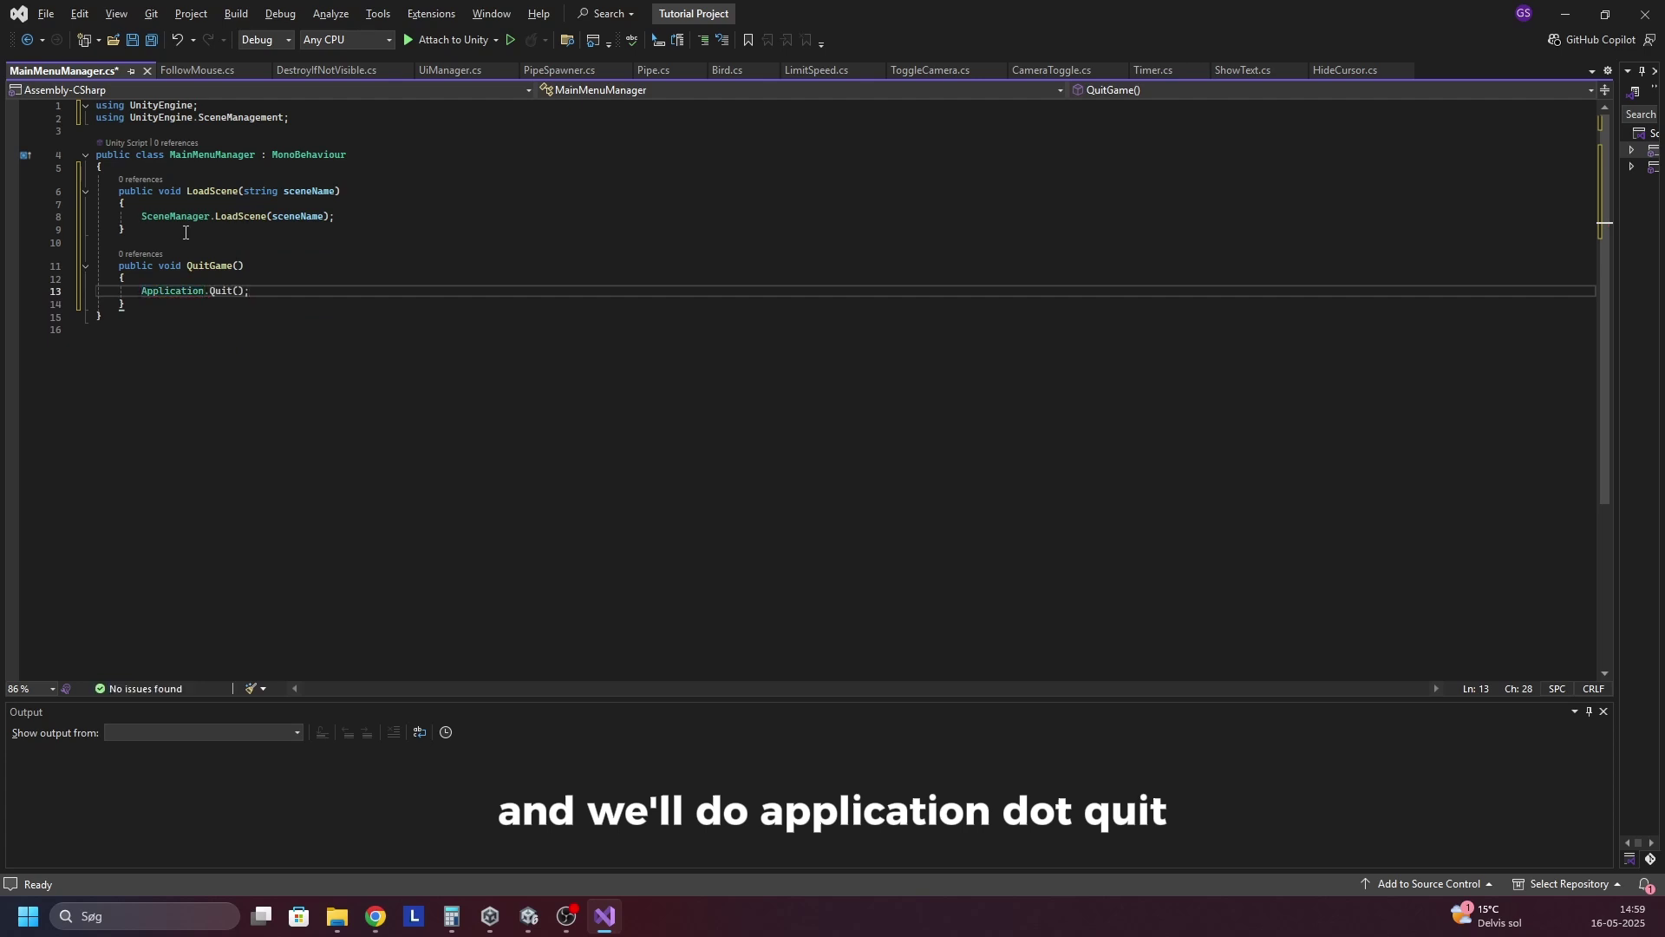
key("ctrl+s")
left_click(184, 193)
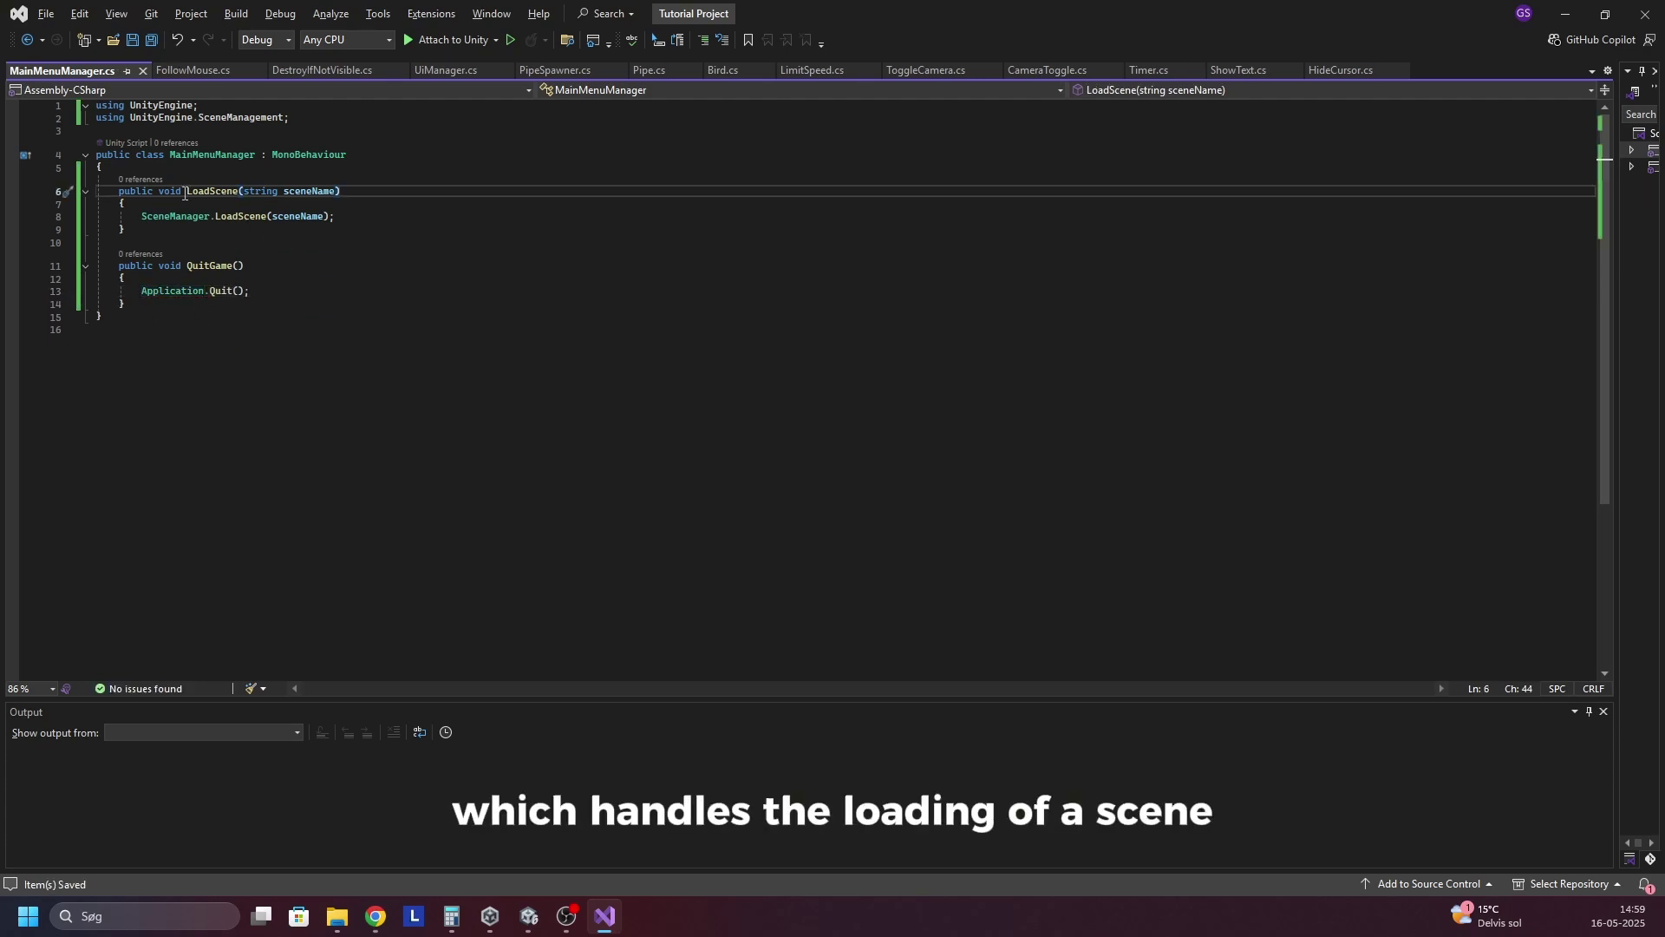
double_click(201, 194)
left_click_drag(186, 266, 254, 267)
Back in Unity, attach the MainMenuManager script to the Canvas.
left_click(529, 916)
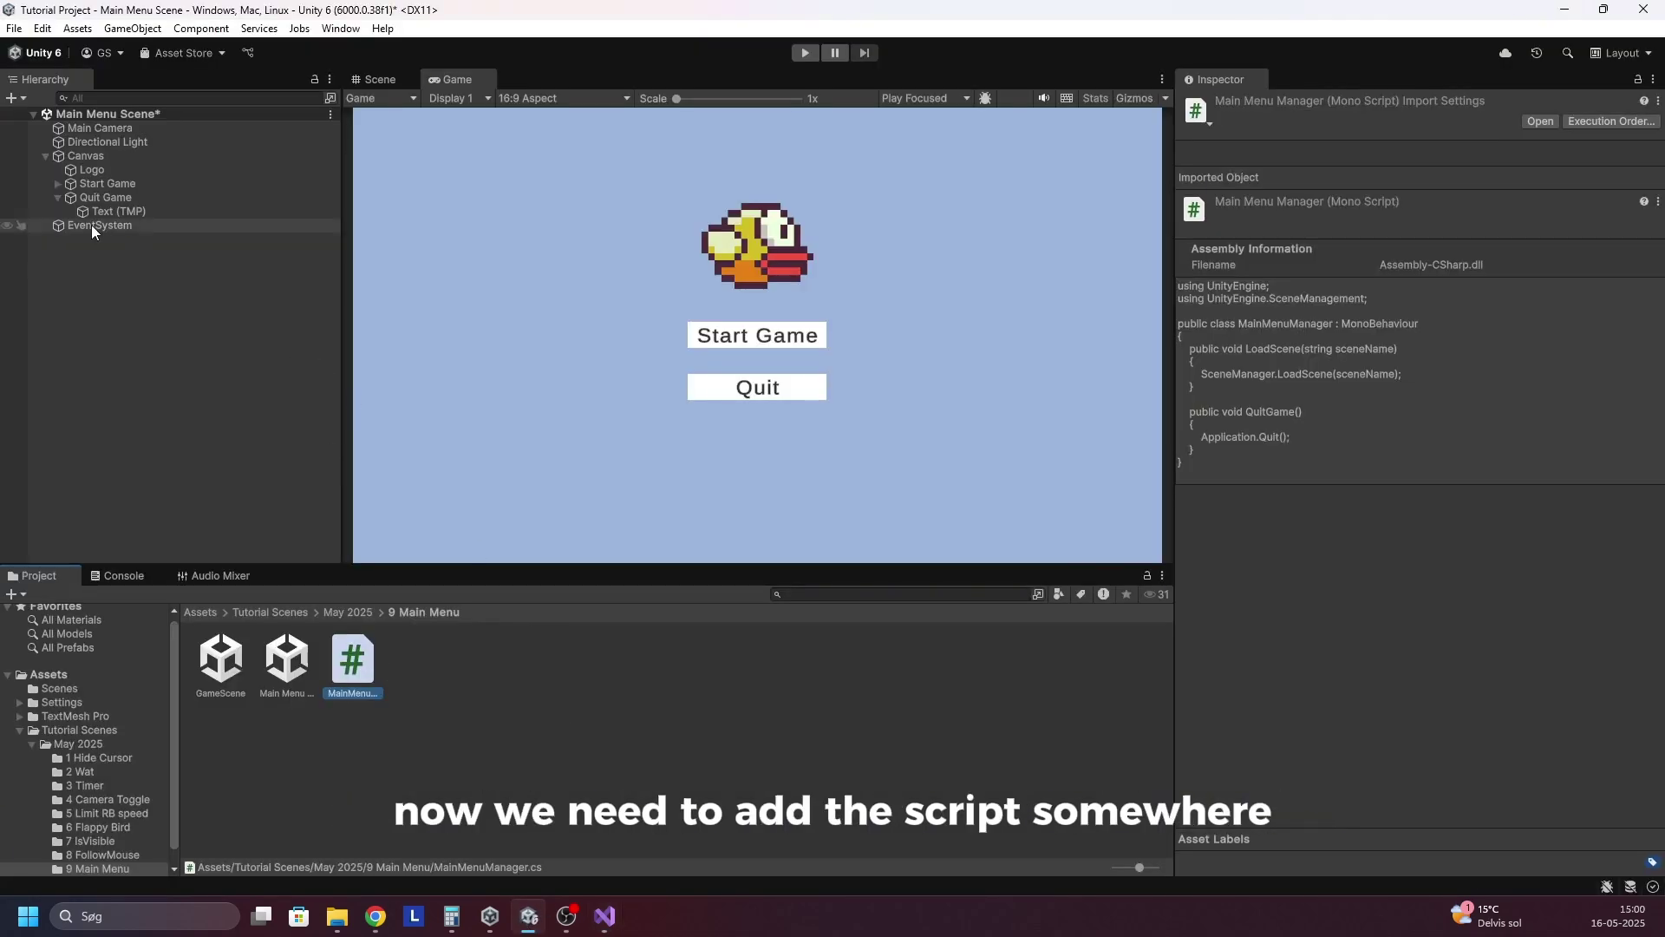
left_click(71, 154)
left_click_drag(601, 689, 1251, 746)
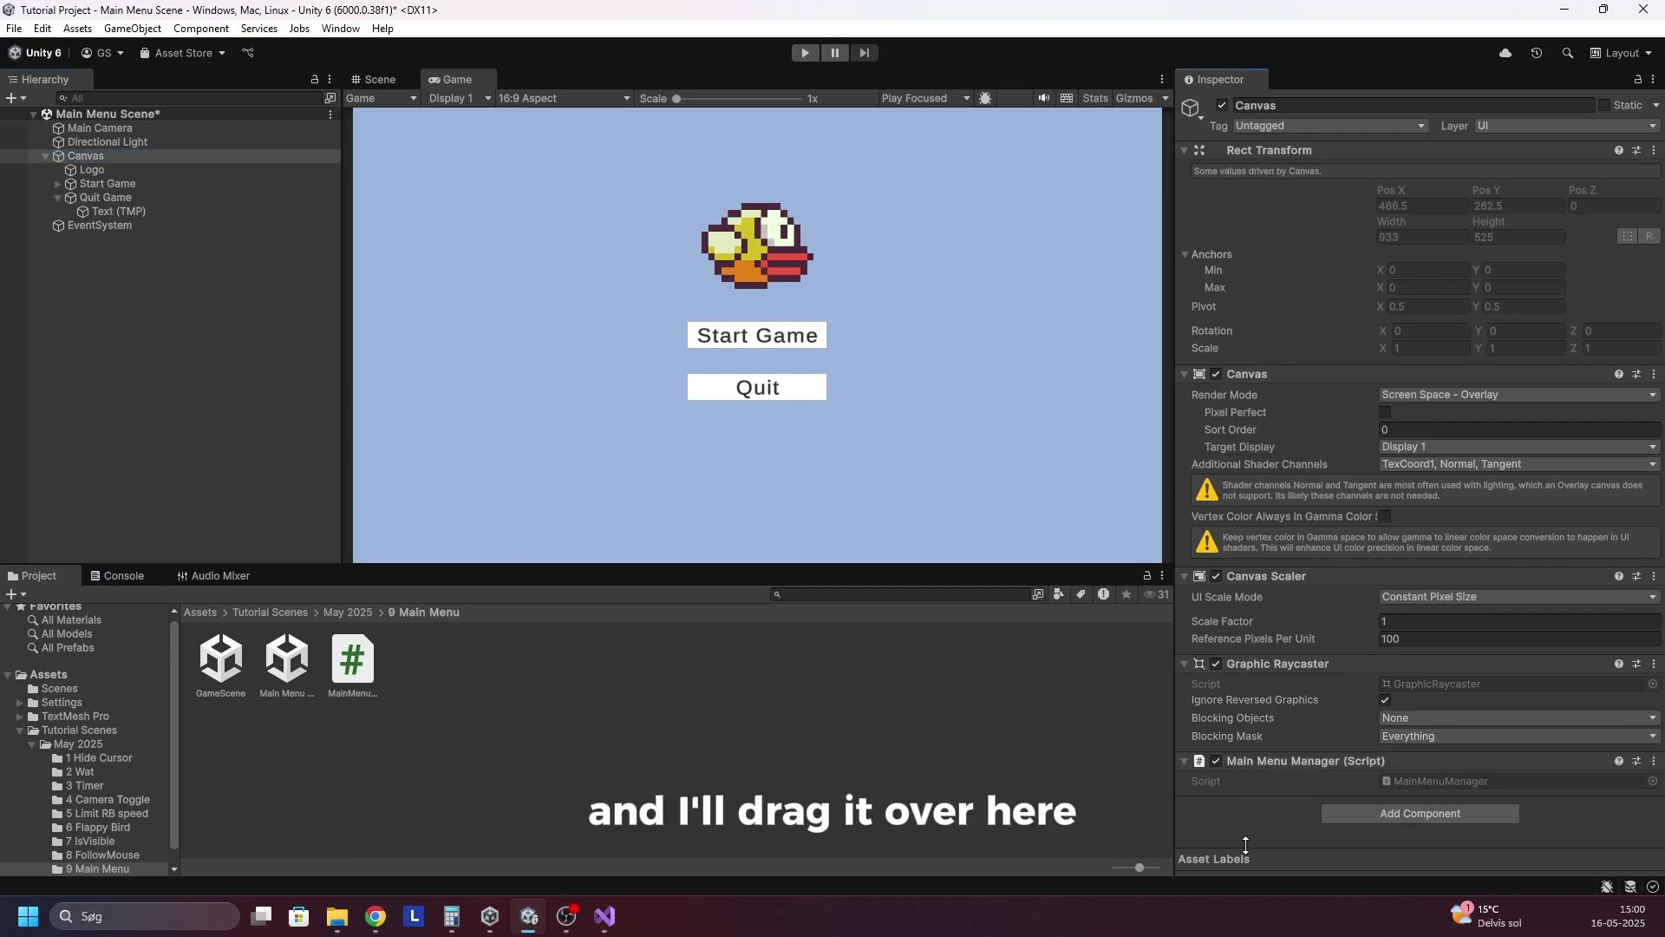
left_click(71, 183)
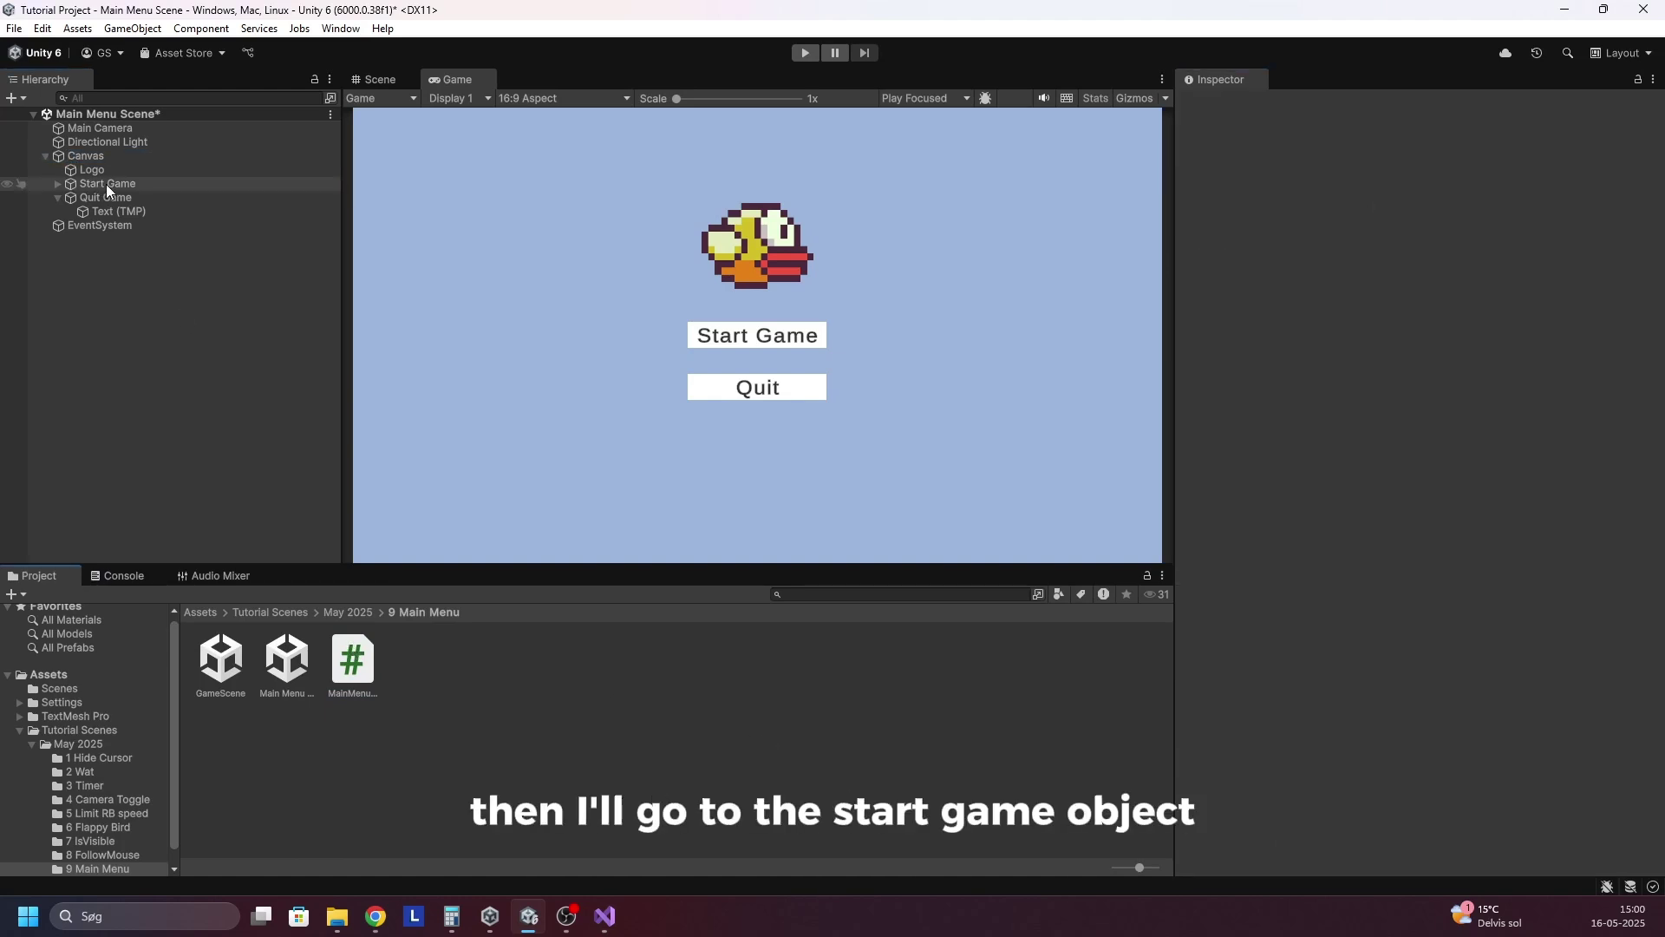
Set Start Game's On Click to call MainMenuManager.LoadScene on the Canvas with 'GameScene'.
left_click(105, 183)
left_click(1190, 535)
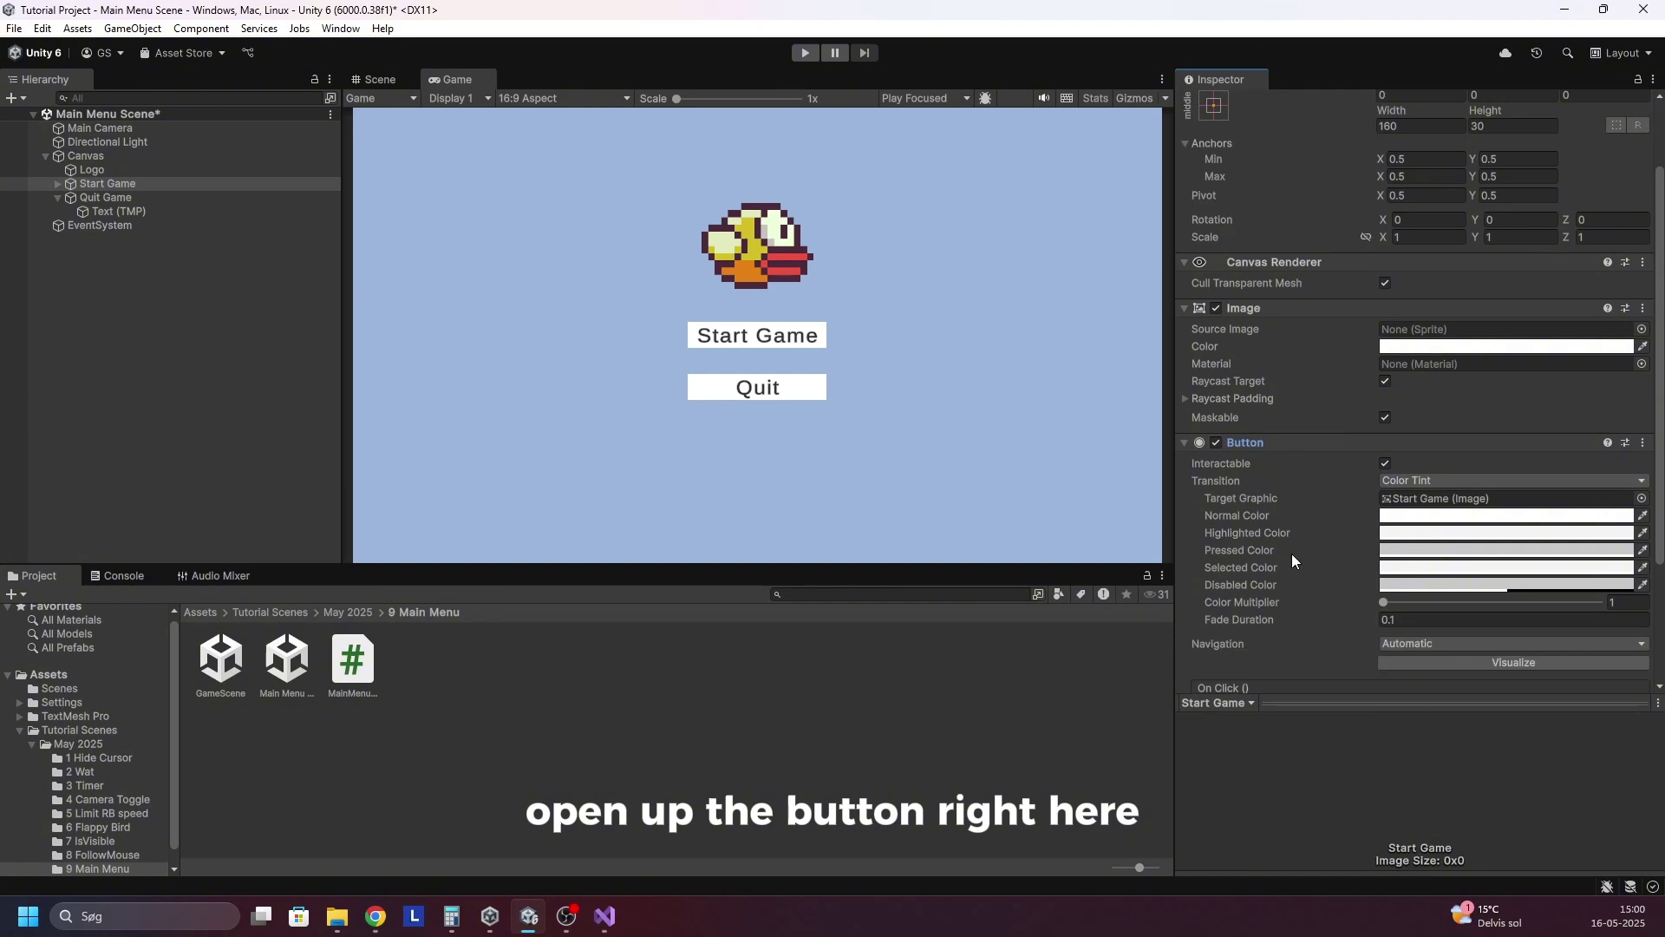
scroll(1292, 553, "down", 3)
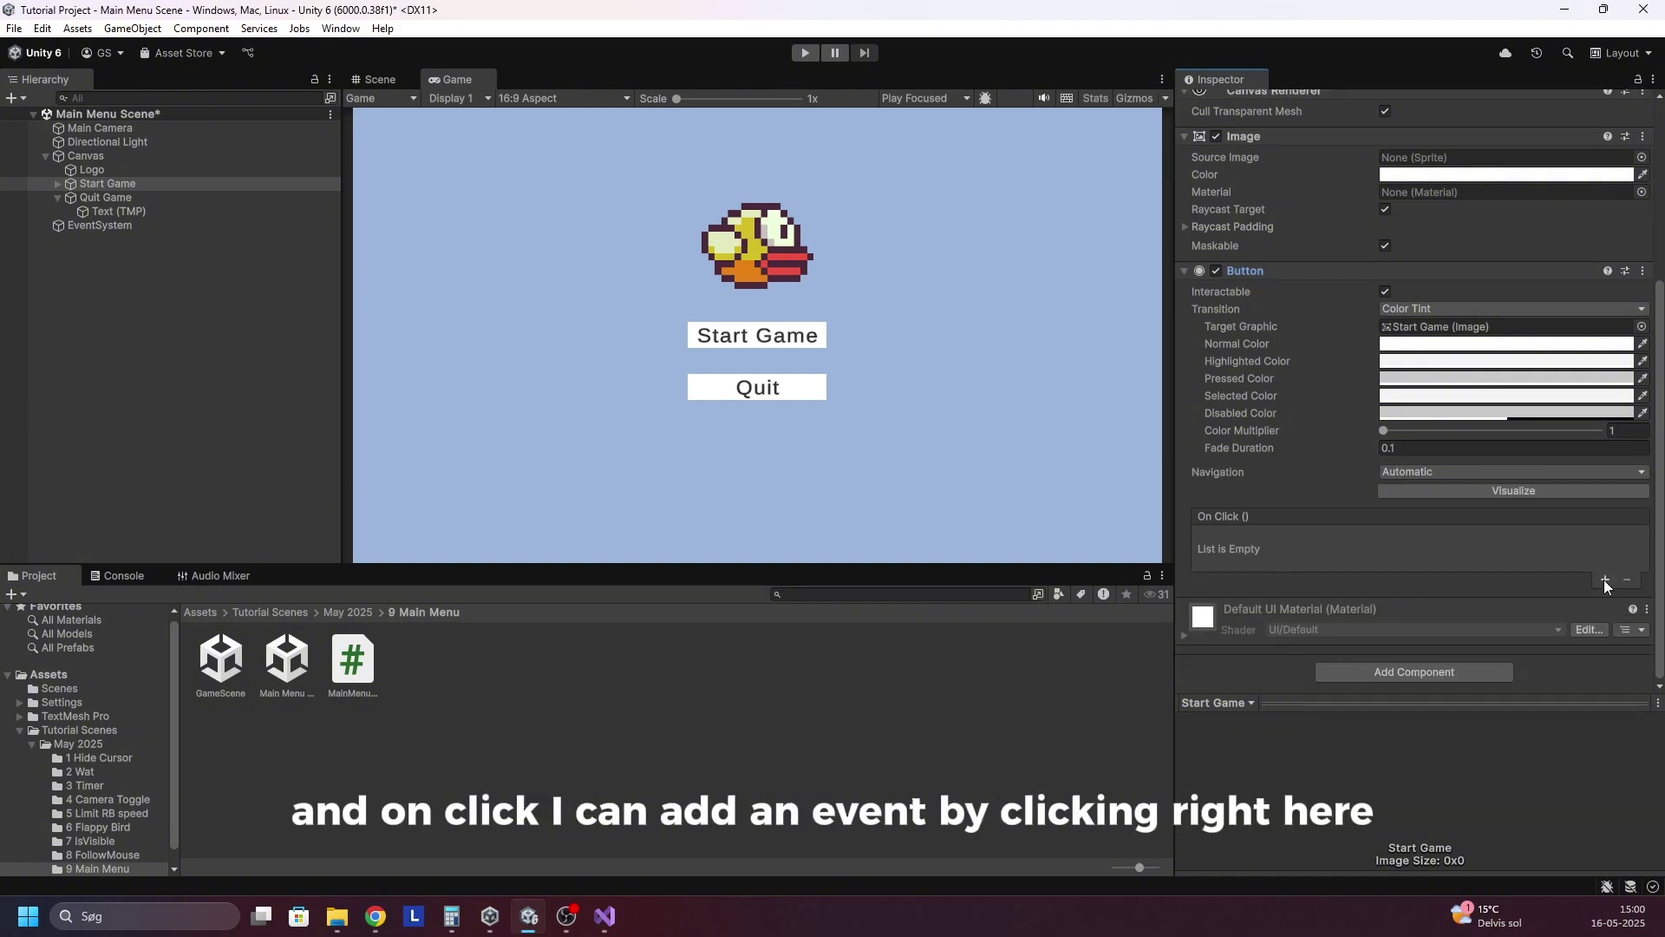
left_click(1604, 580)
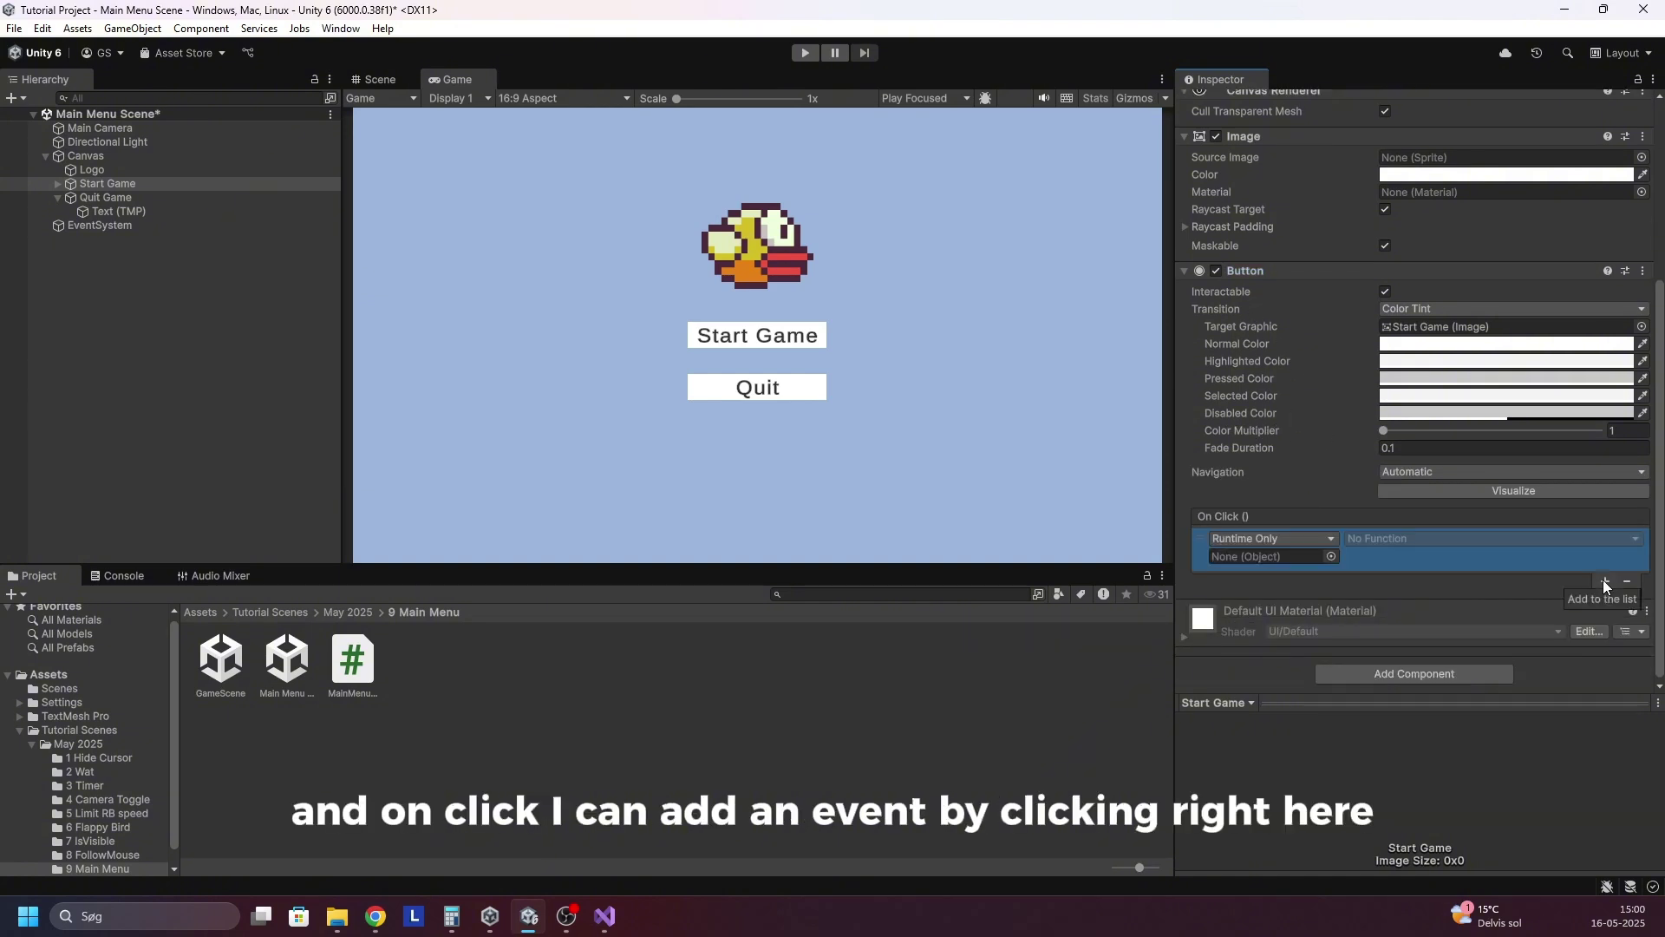
left_click_drag(76, 160, 1235, 559)
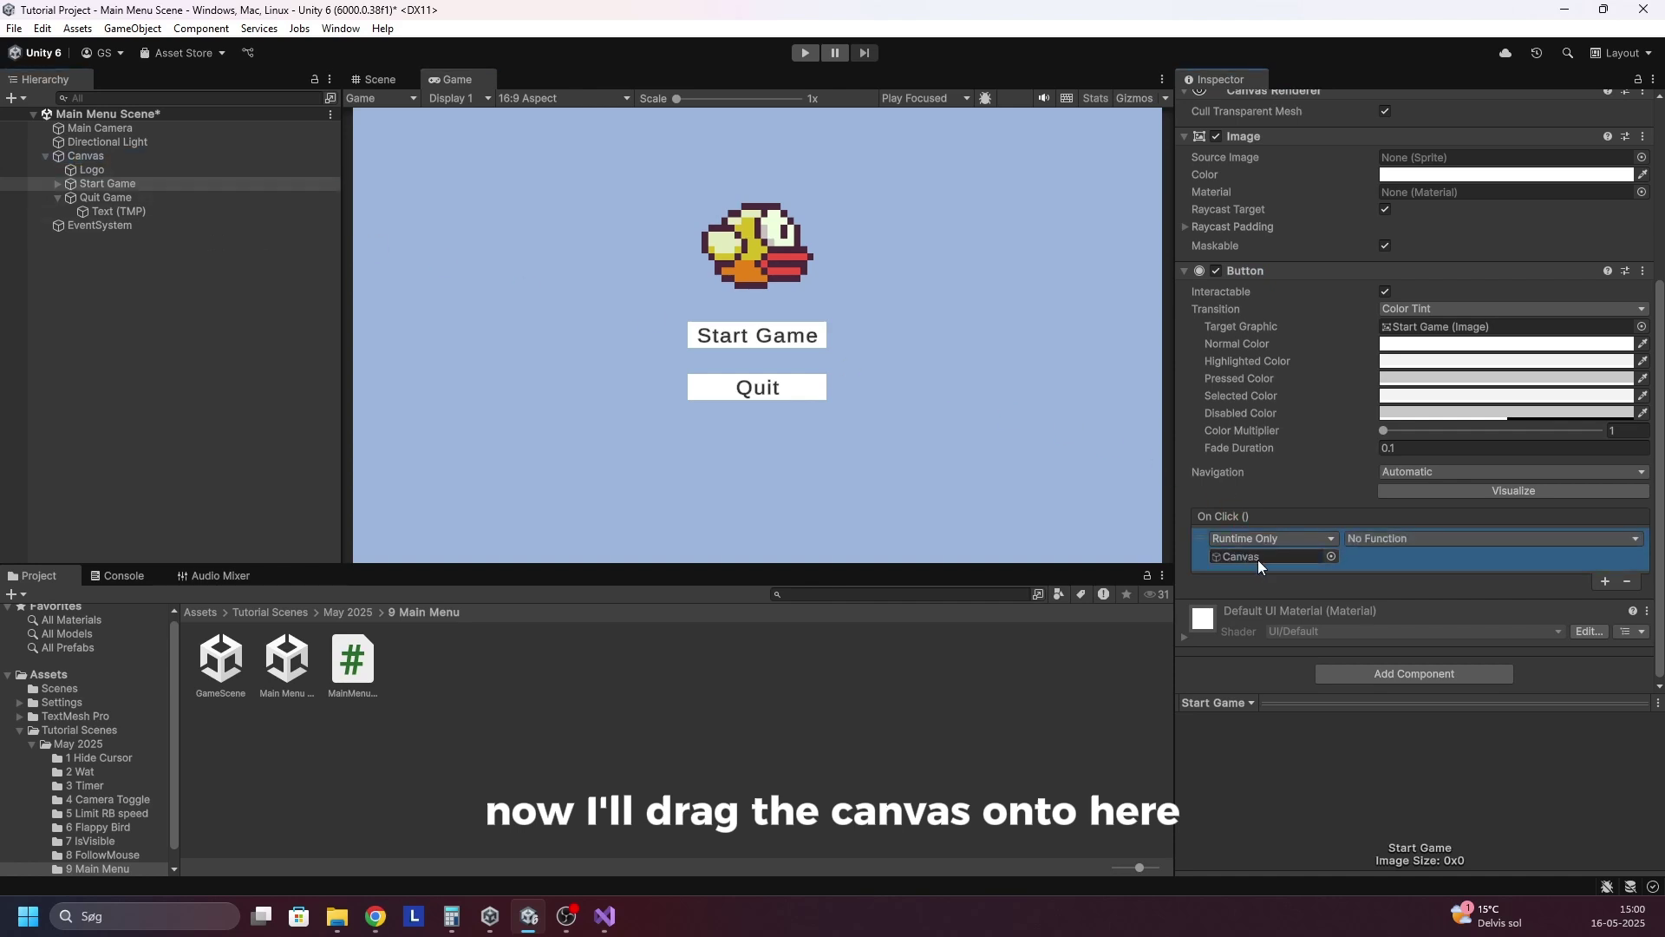
left_click(1391, 539)
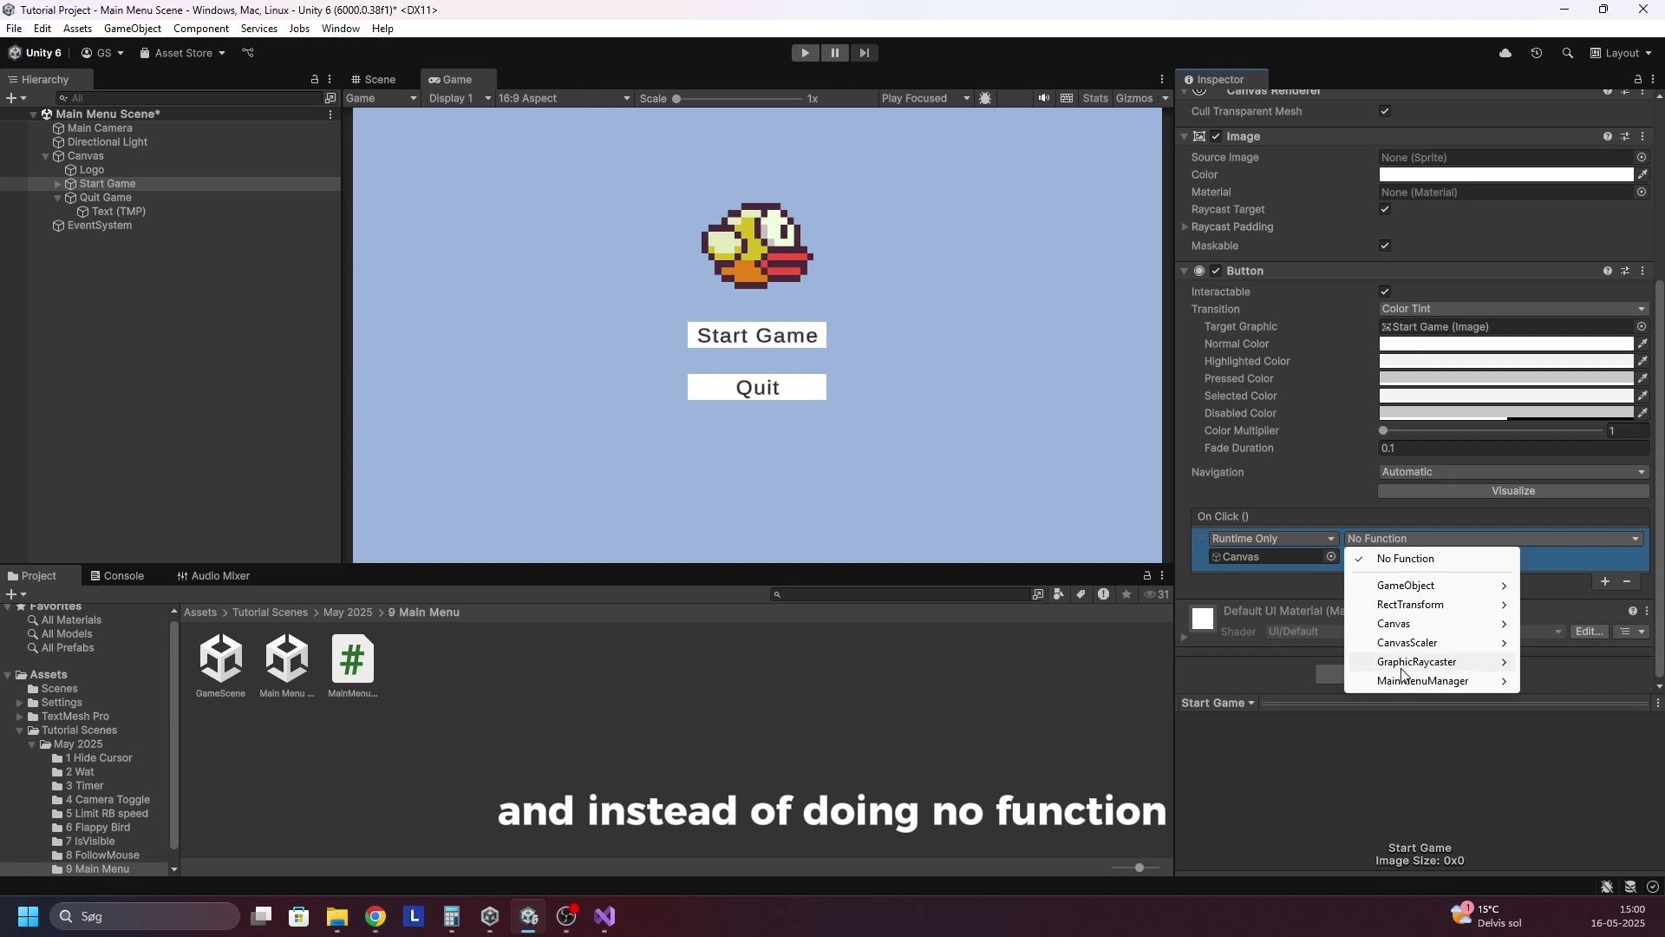
mouse_move(1423, 684)
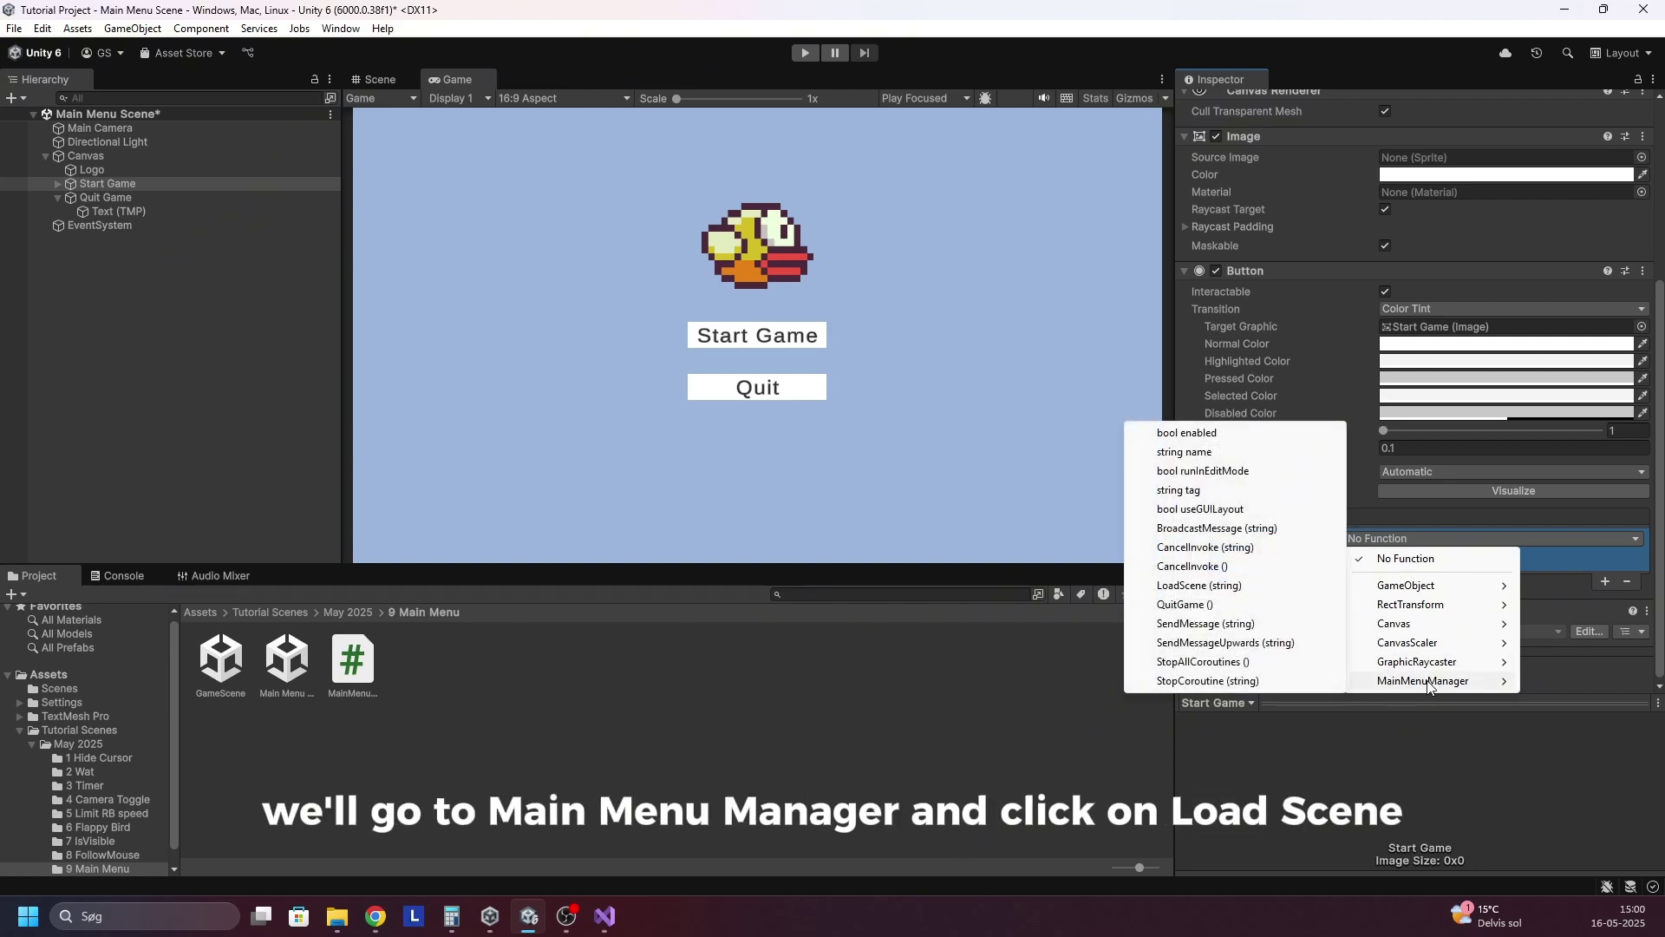
left_click(1214, 590)
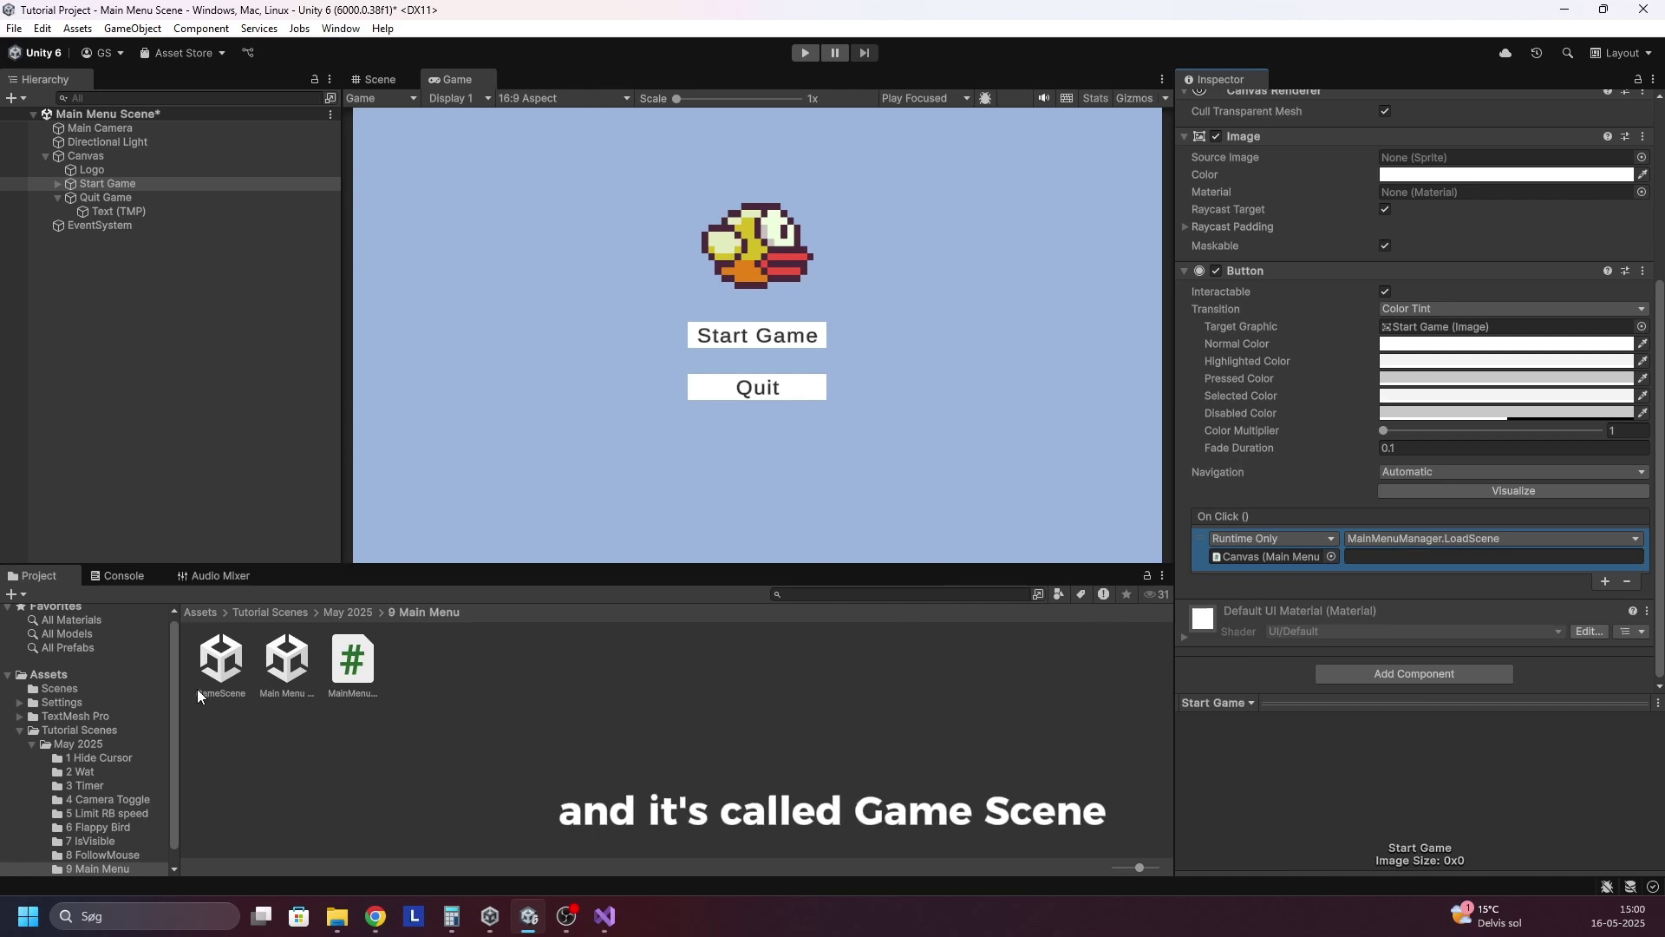
left_click(1386, 555)
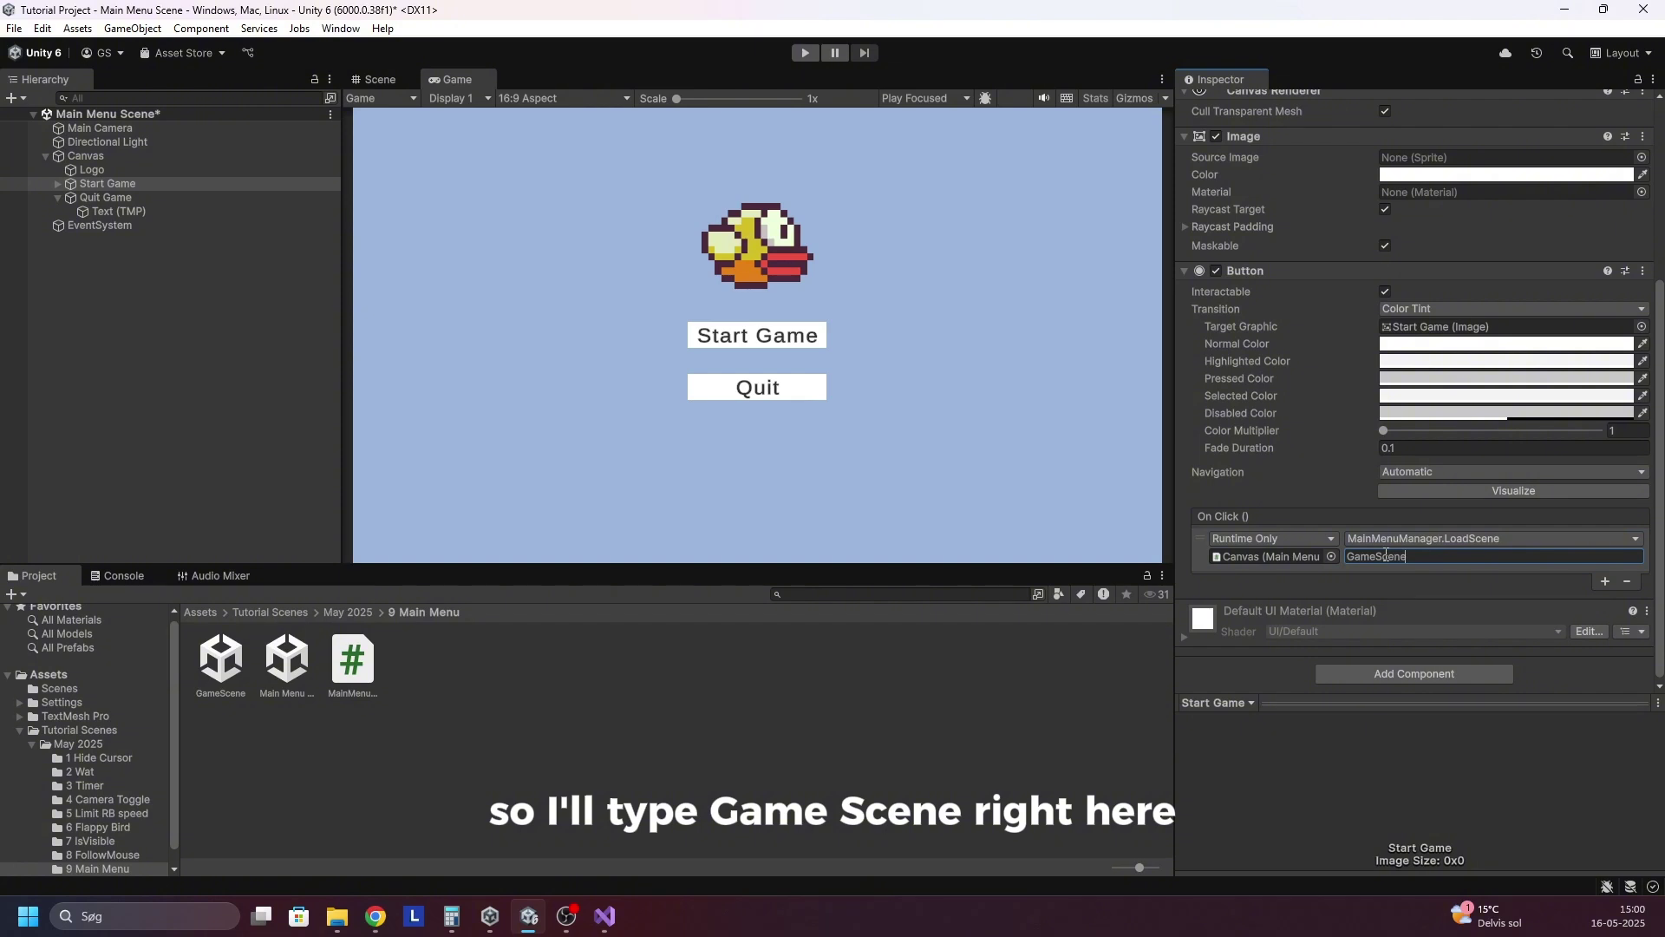
left_click(97, 199)
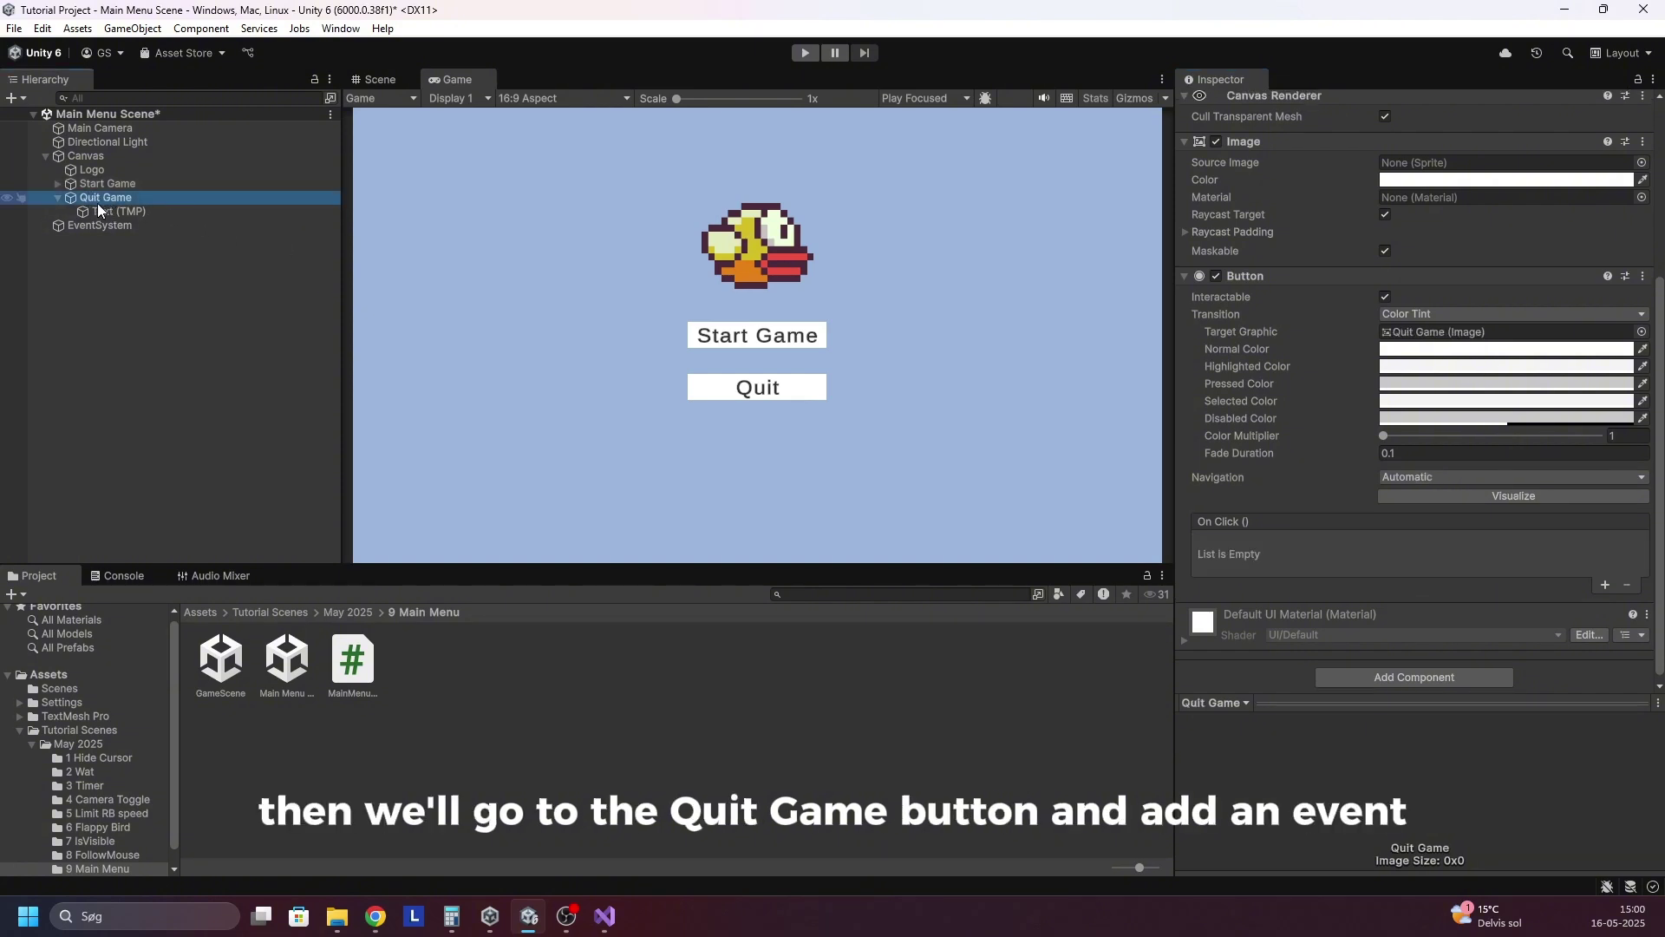
Wire Quit Game's On Click to MainMenuManager.QuitGame on the Canvas, save, and open GameScene.
left_click(1606, 585)
left_click_drag(85, 155, 1269, 560)
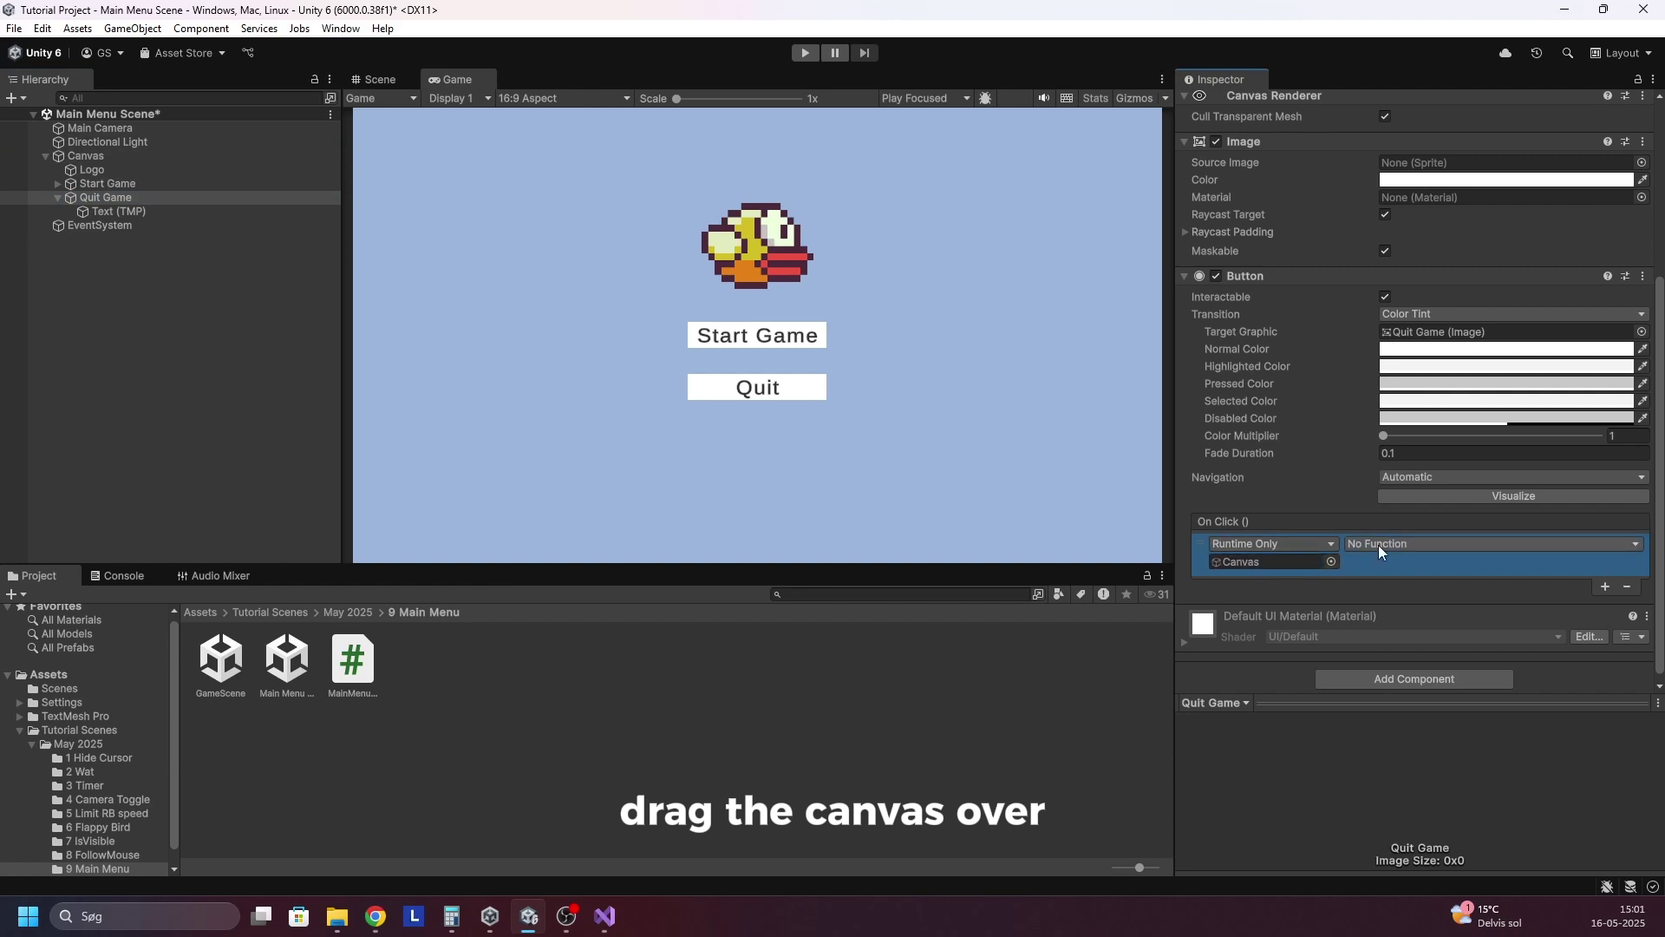
left_click(1378, 545)
mouse_move(1397, 685)
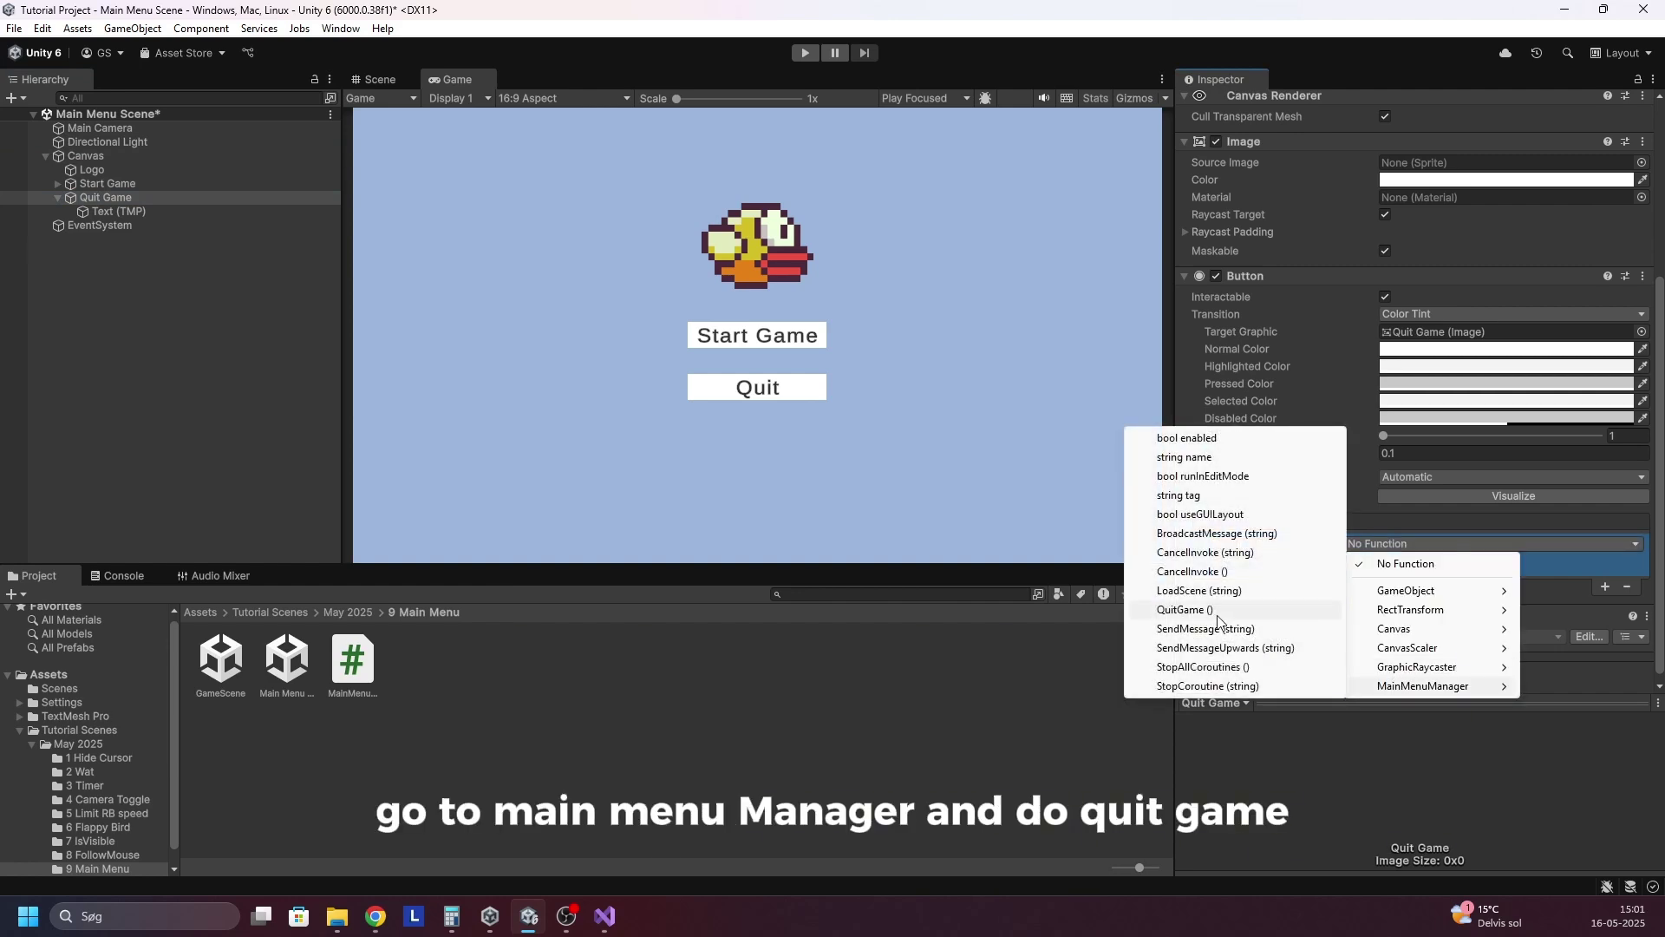
left_click(1185, 609)
key("ctrl+s")
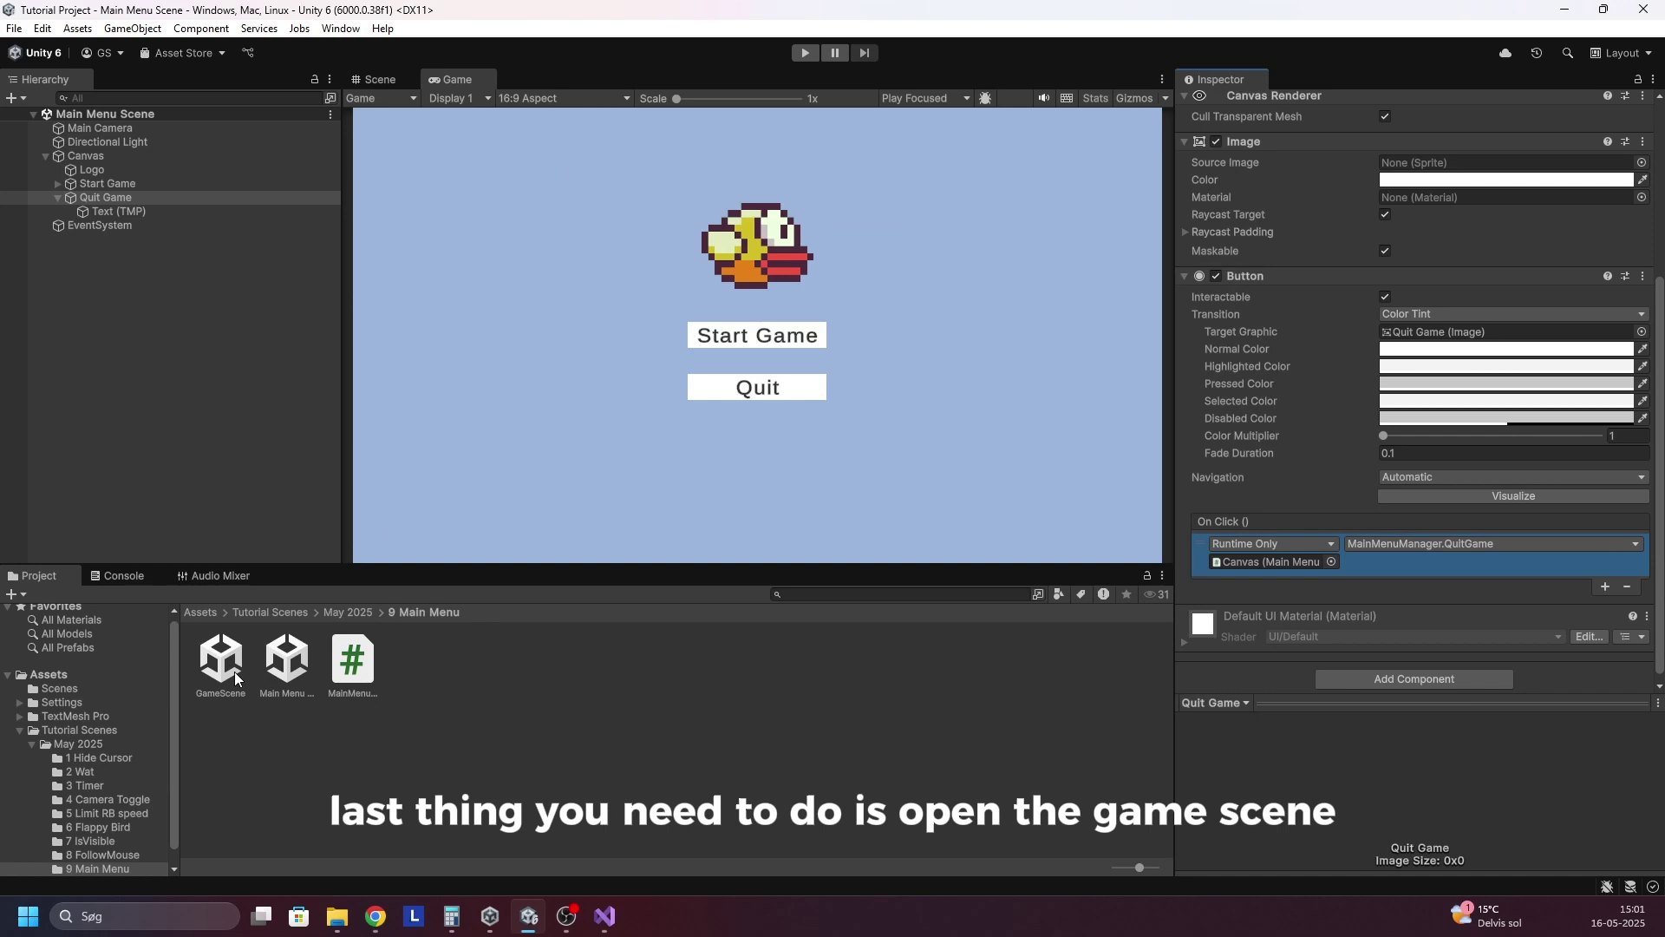
double_click(234, 672)
Add the open GameScene to the Build Profiles scene list as entry 2, then reopen Main Menu Scene.
left_click(14, 27)
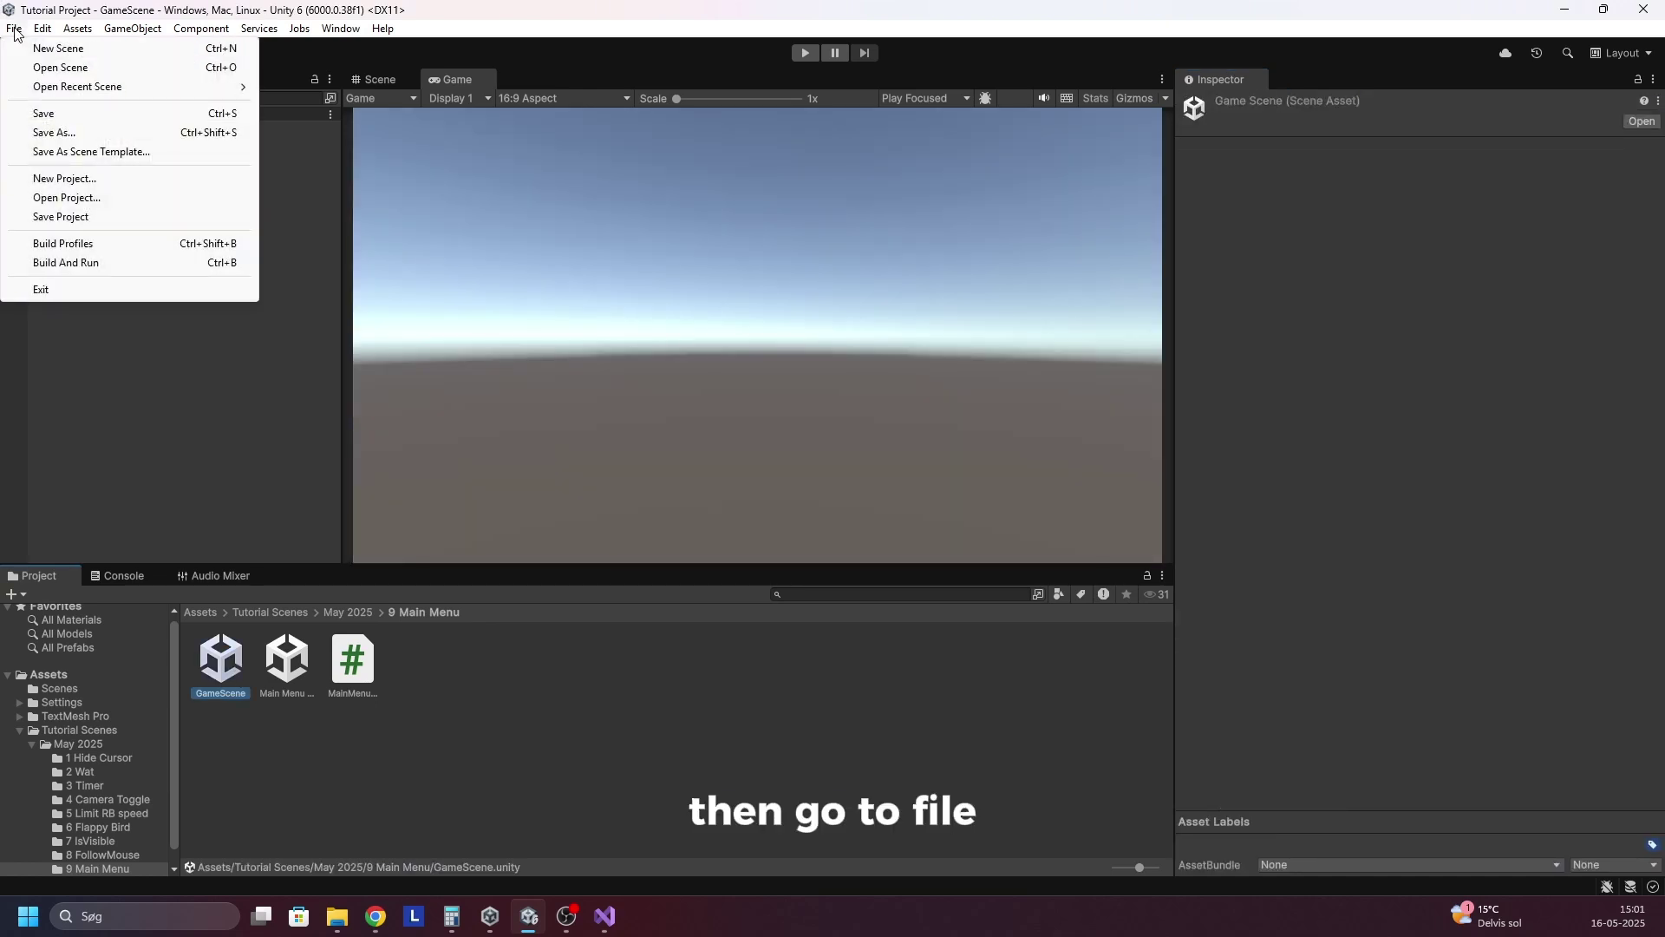
left_click(52, 229)
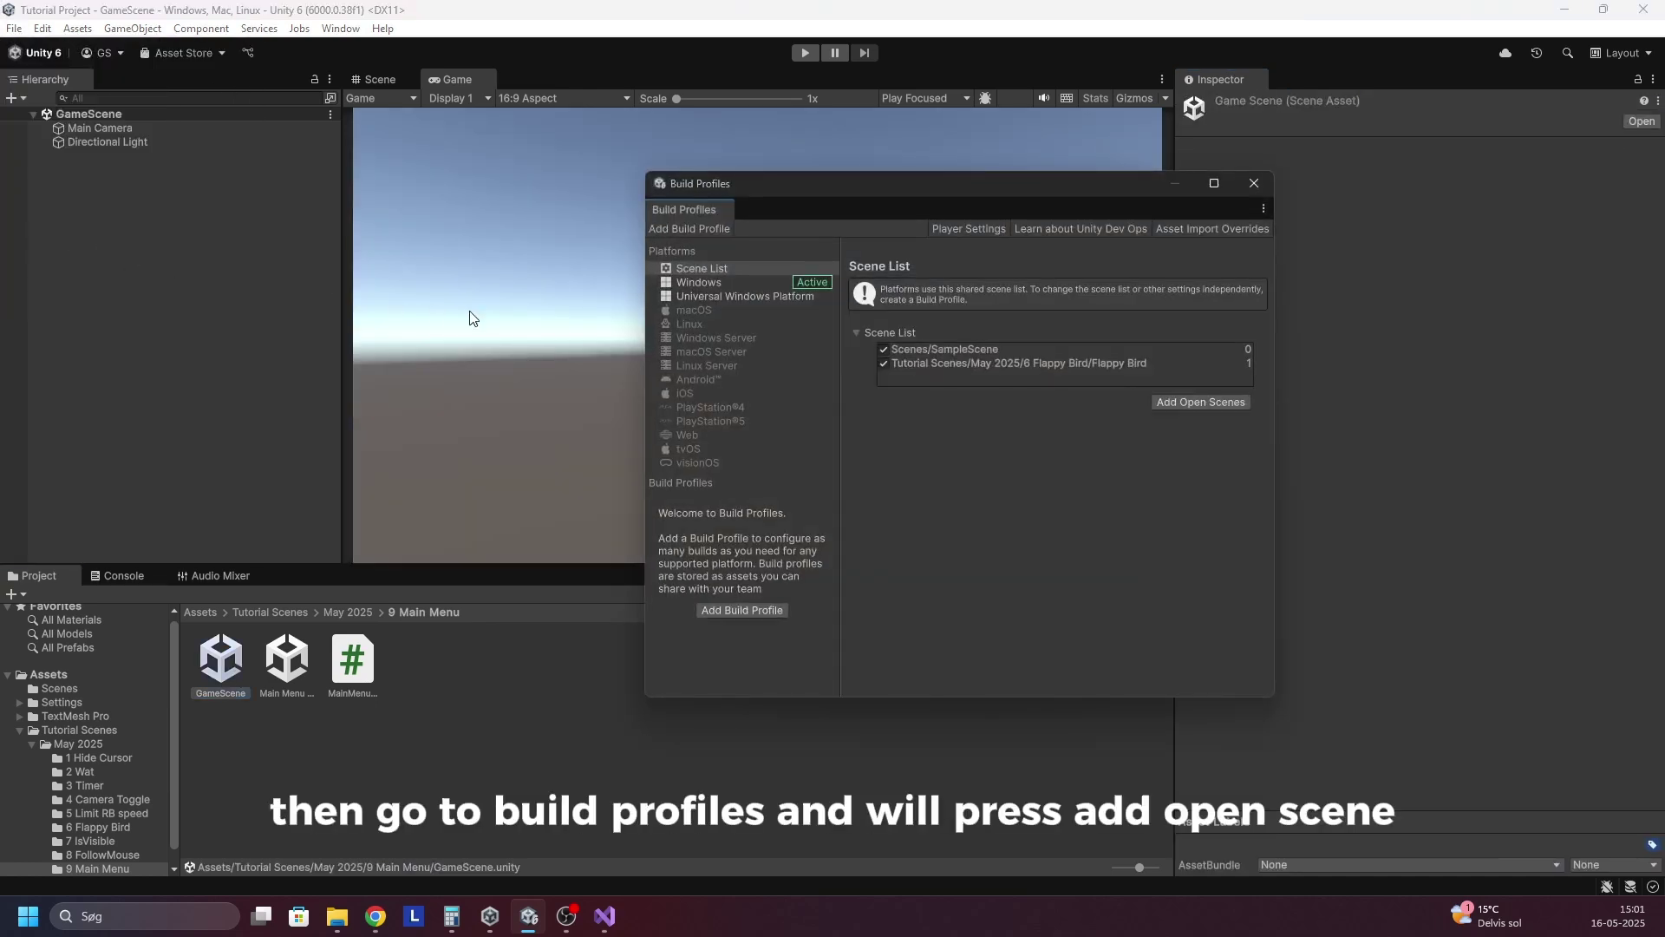
left_click(1225, 405)
left_click(1065, 377)
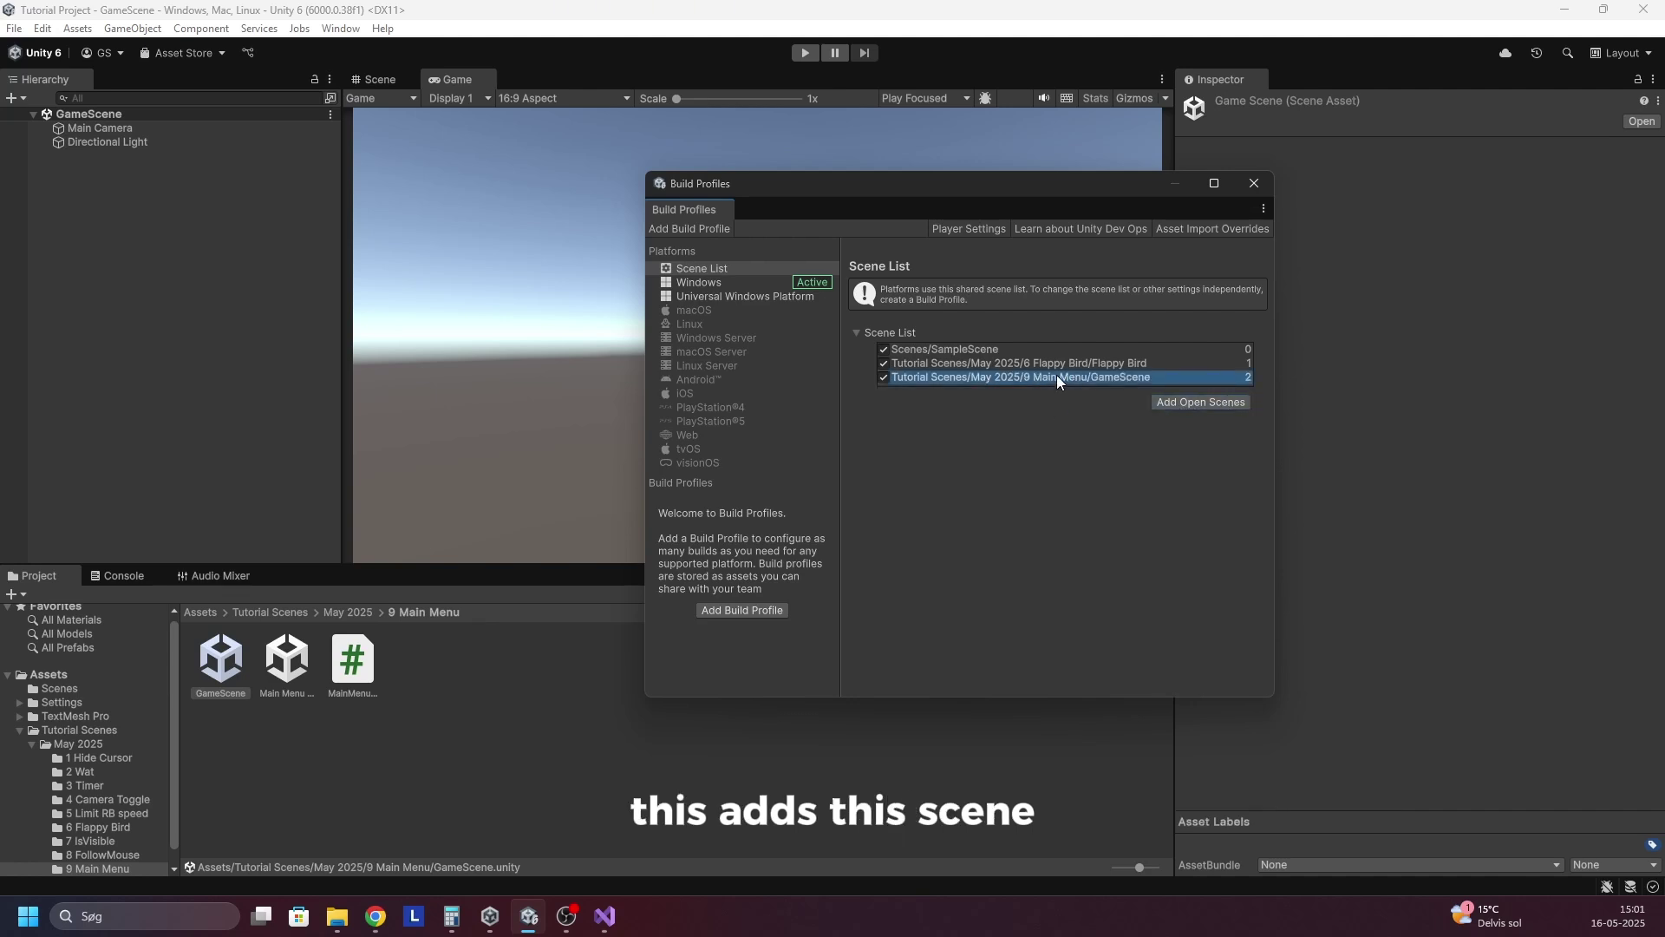
left_click(1254, 184)
double_click(302, 689)
left_click(805, 52)
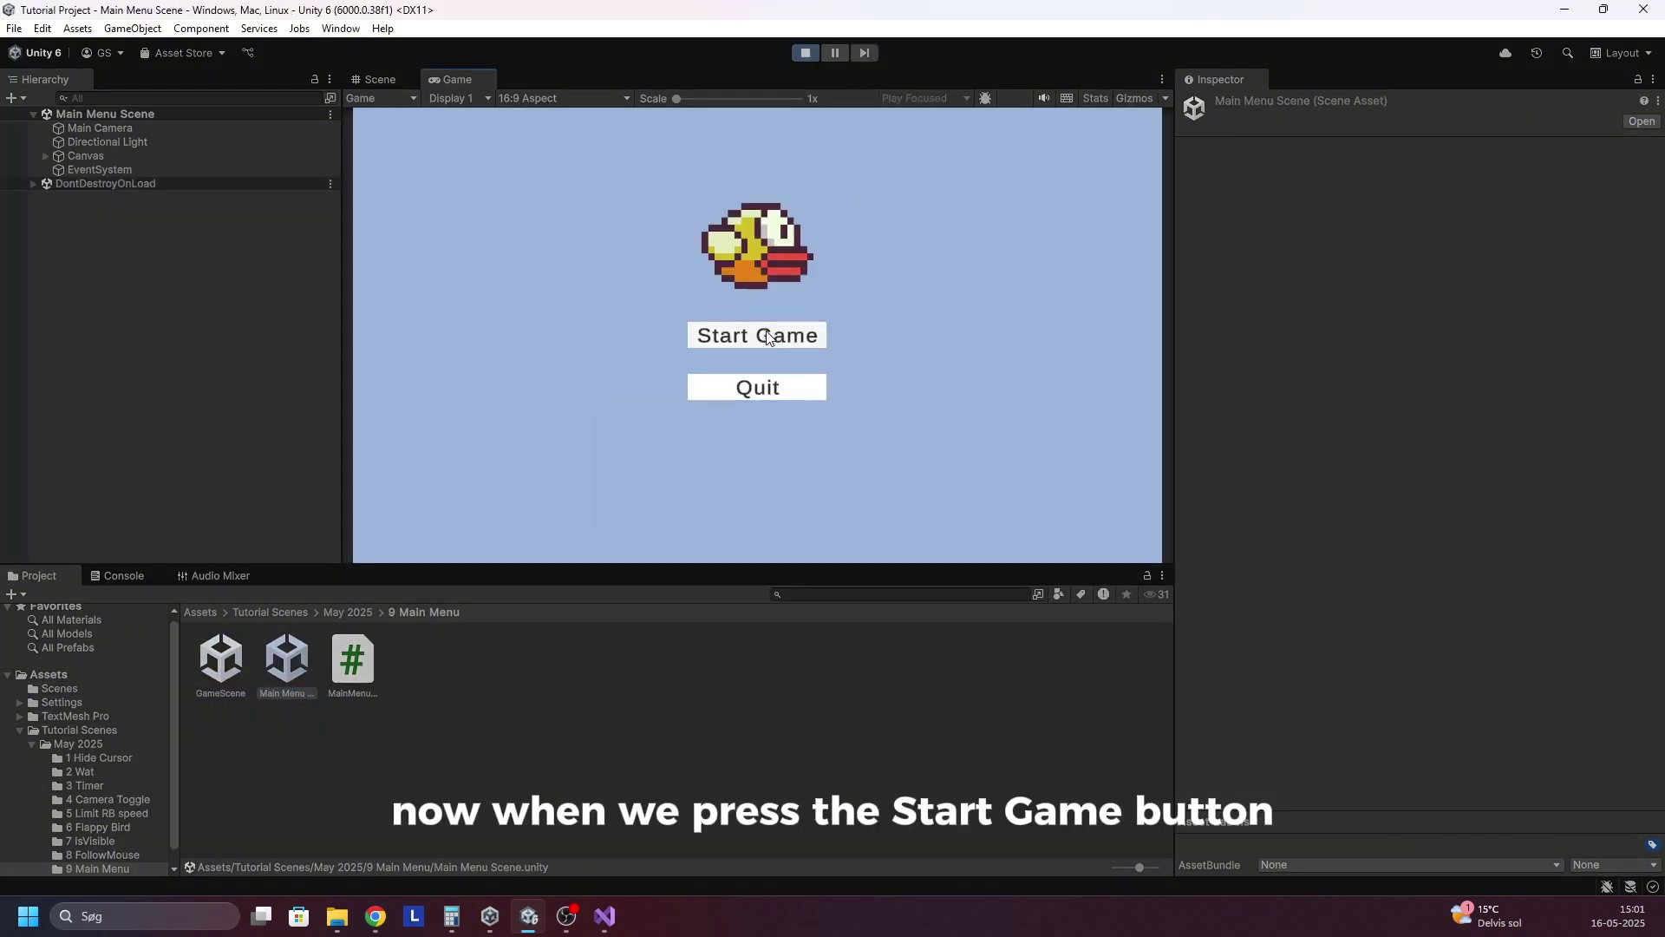
left_click(779, 335)
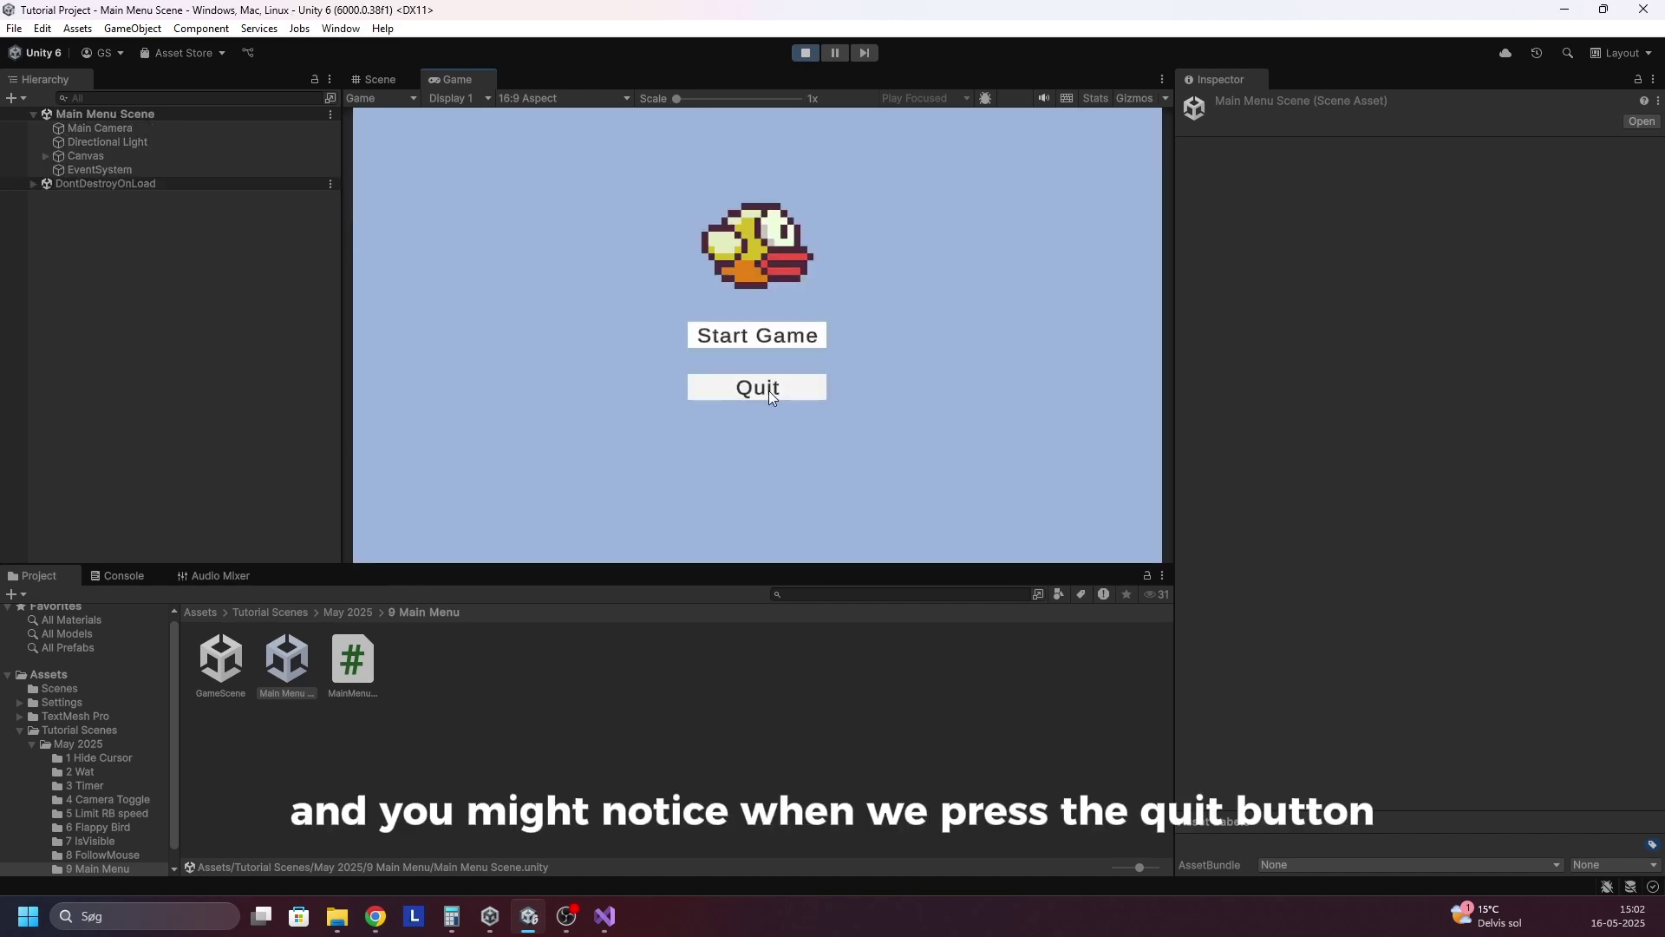
left_click(771, 391)
left_click(774, 392)
left_click(773, 392)
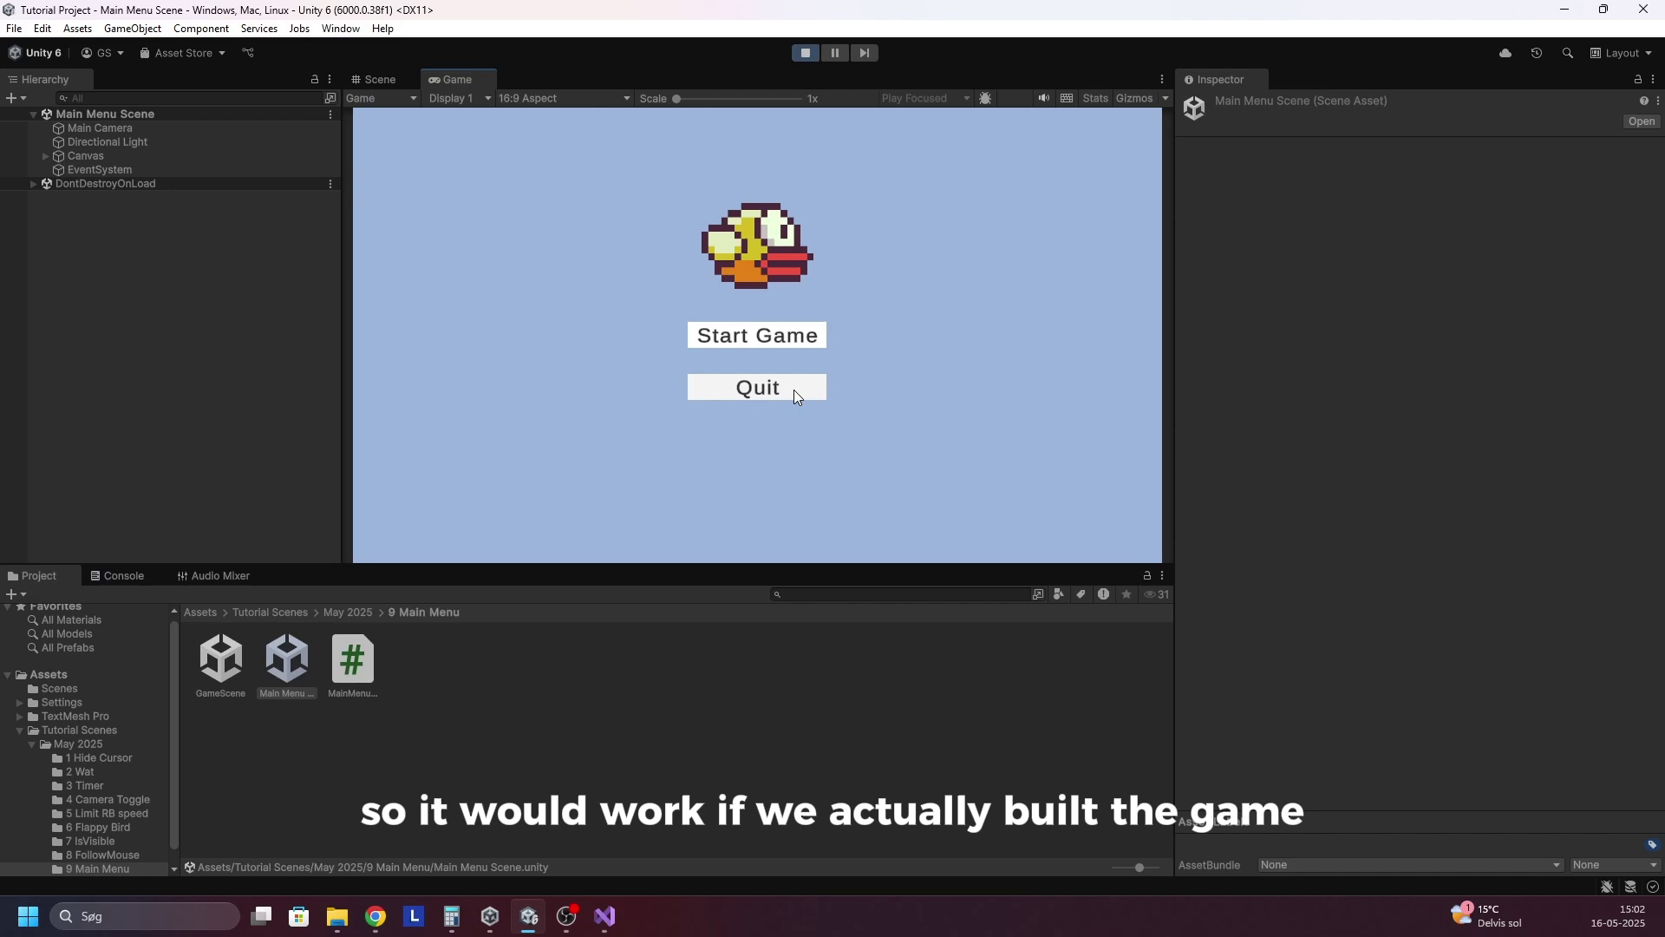
left_click(805, 55)
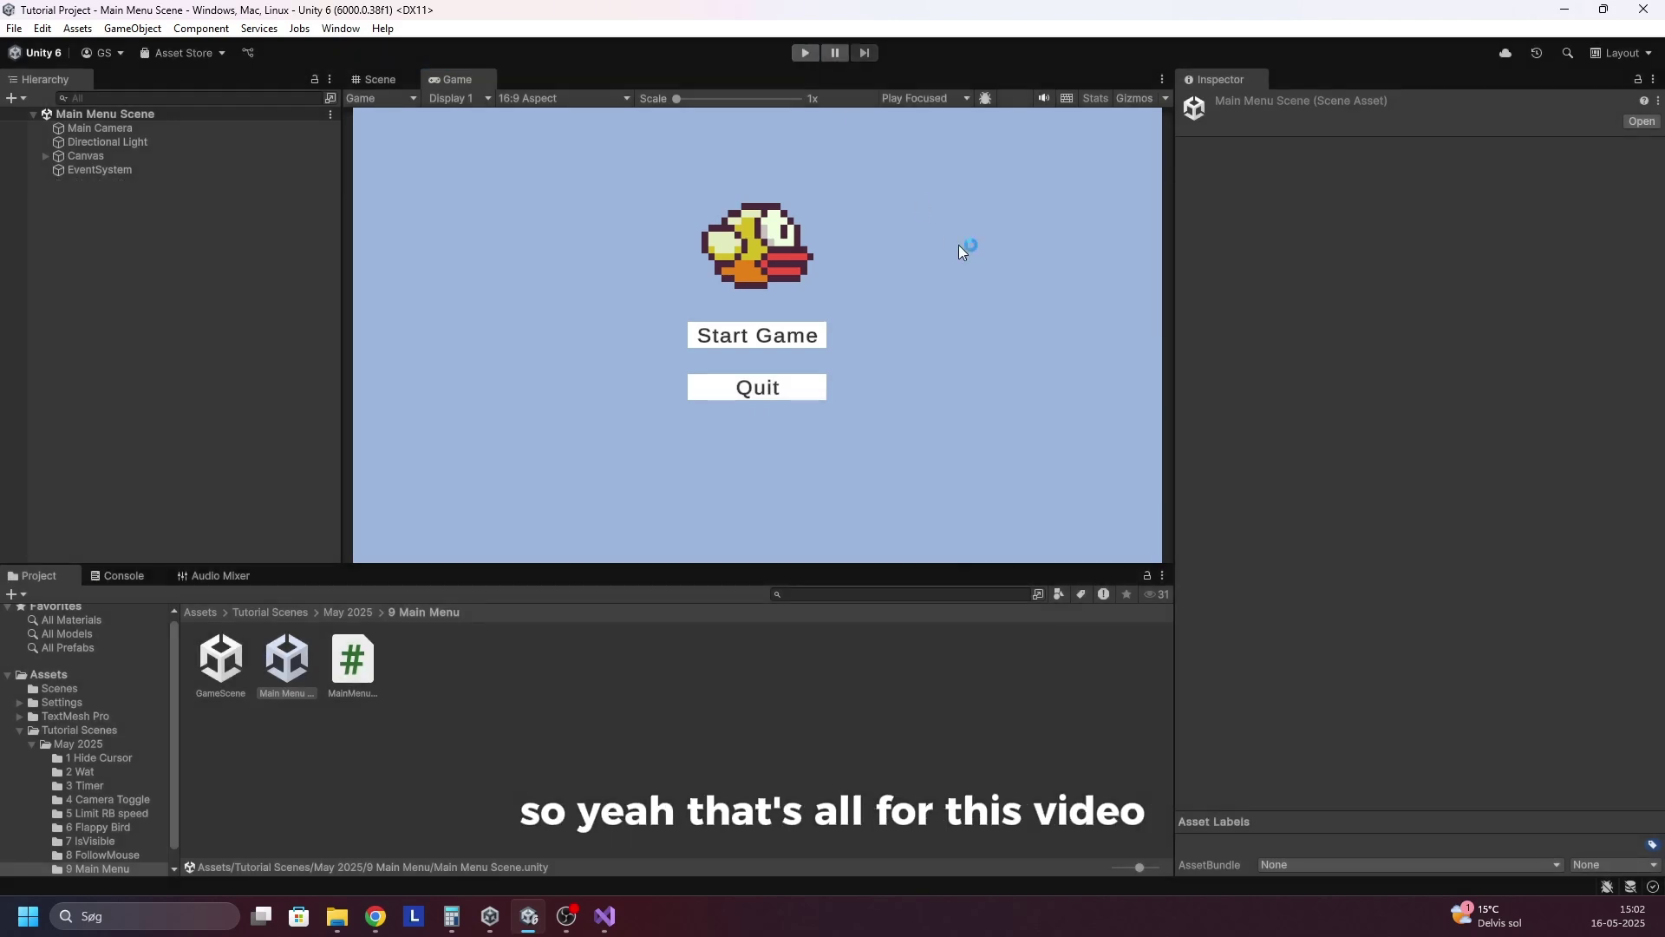